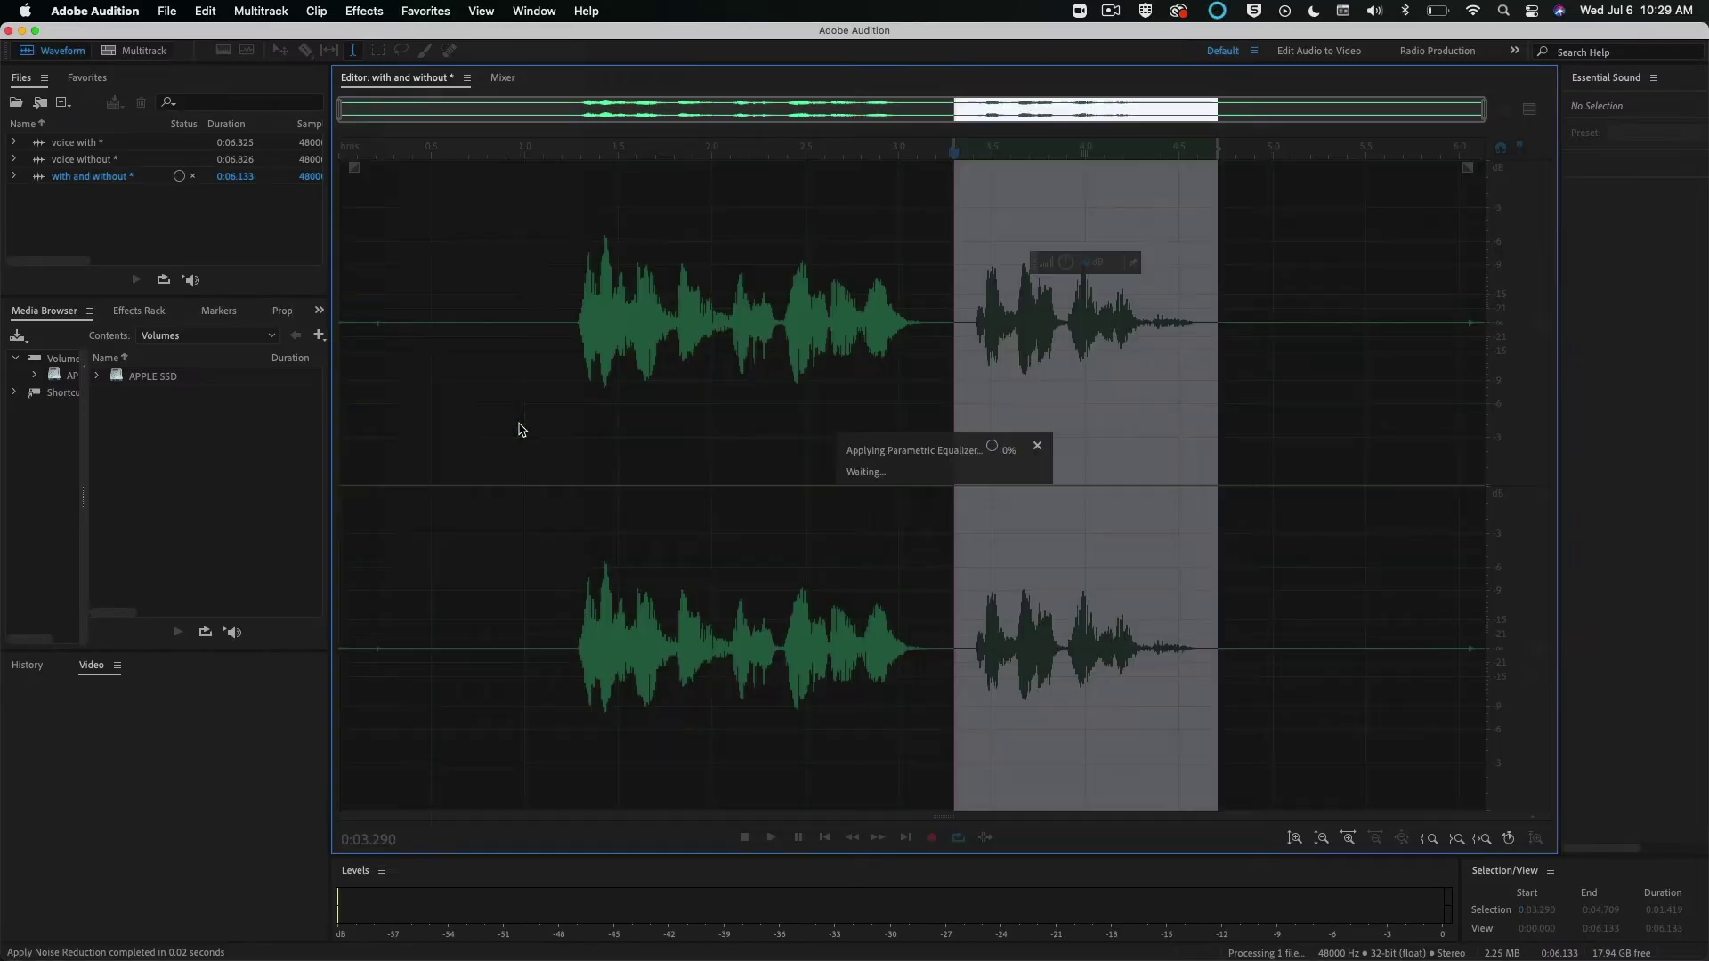
Play the clip back from near its start
click(480, 298)
click(771, 838)
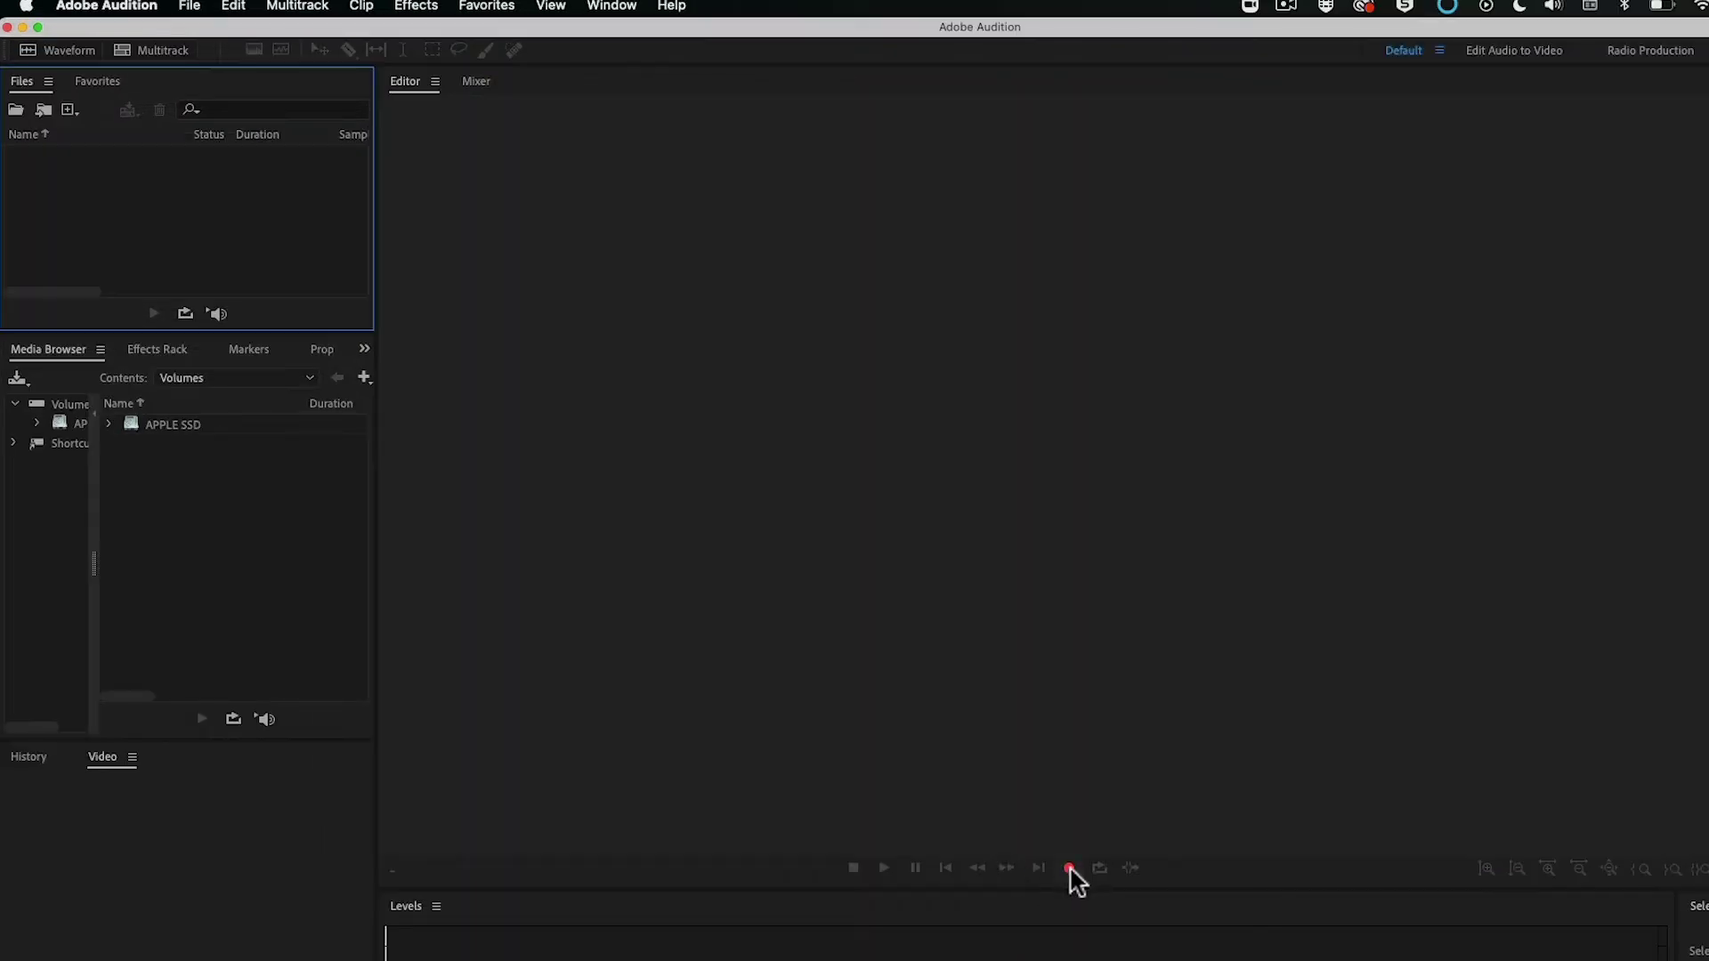
Start recording into a new stereo audio file named 'Voice'
click(1070, 866)
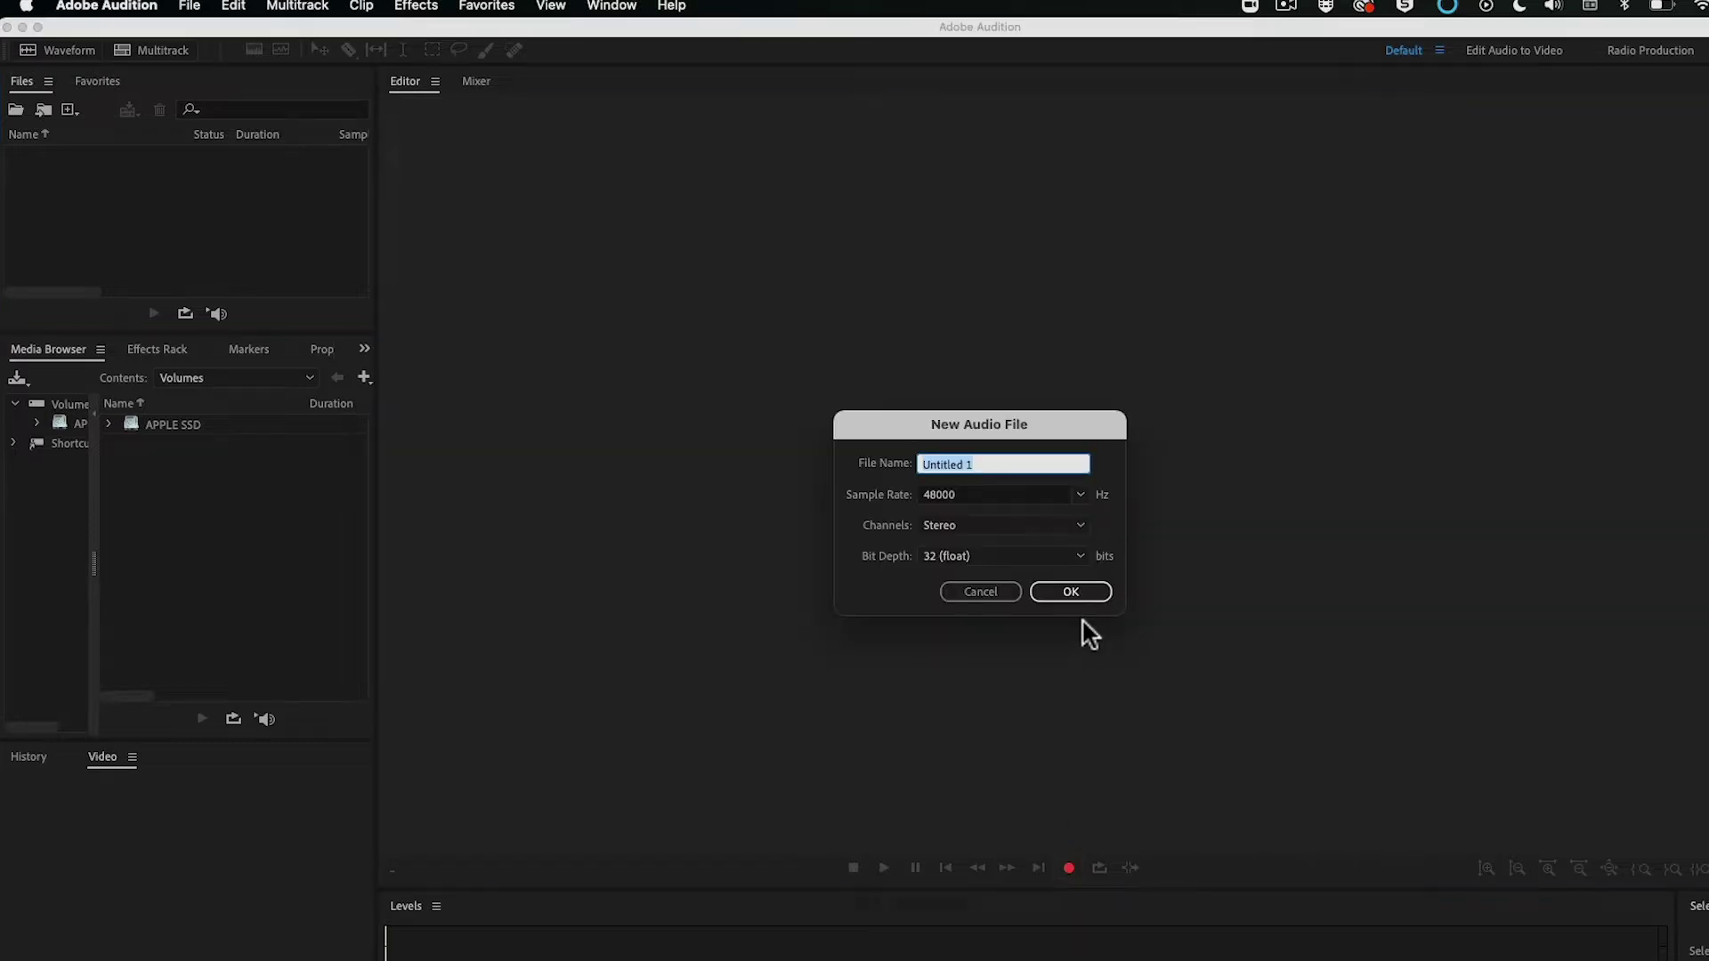
text(Voice)
click(1084, 593)
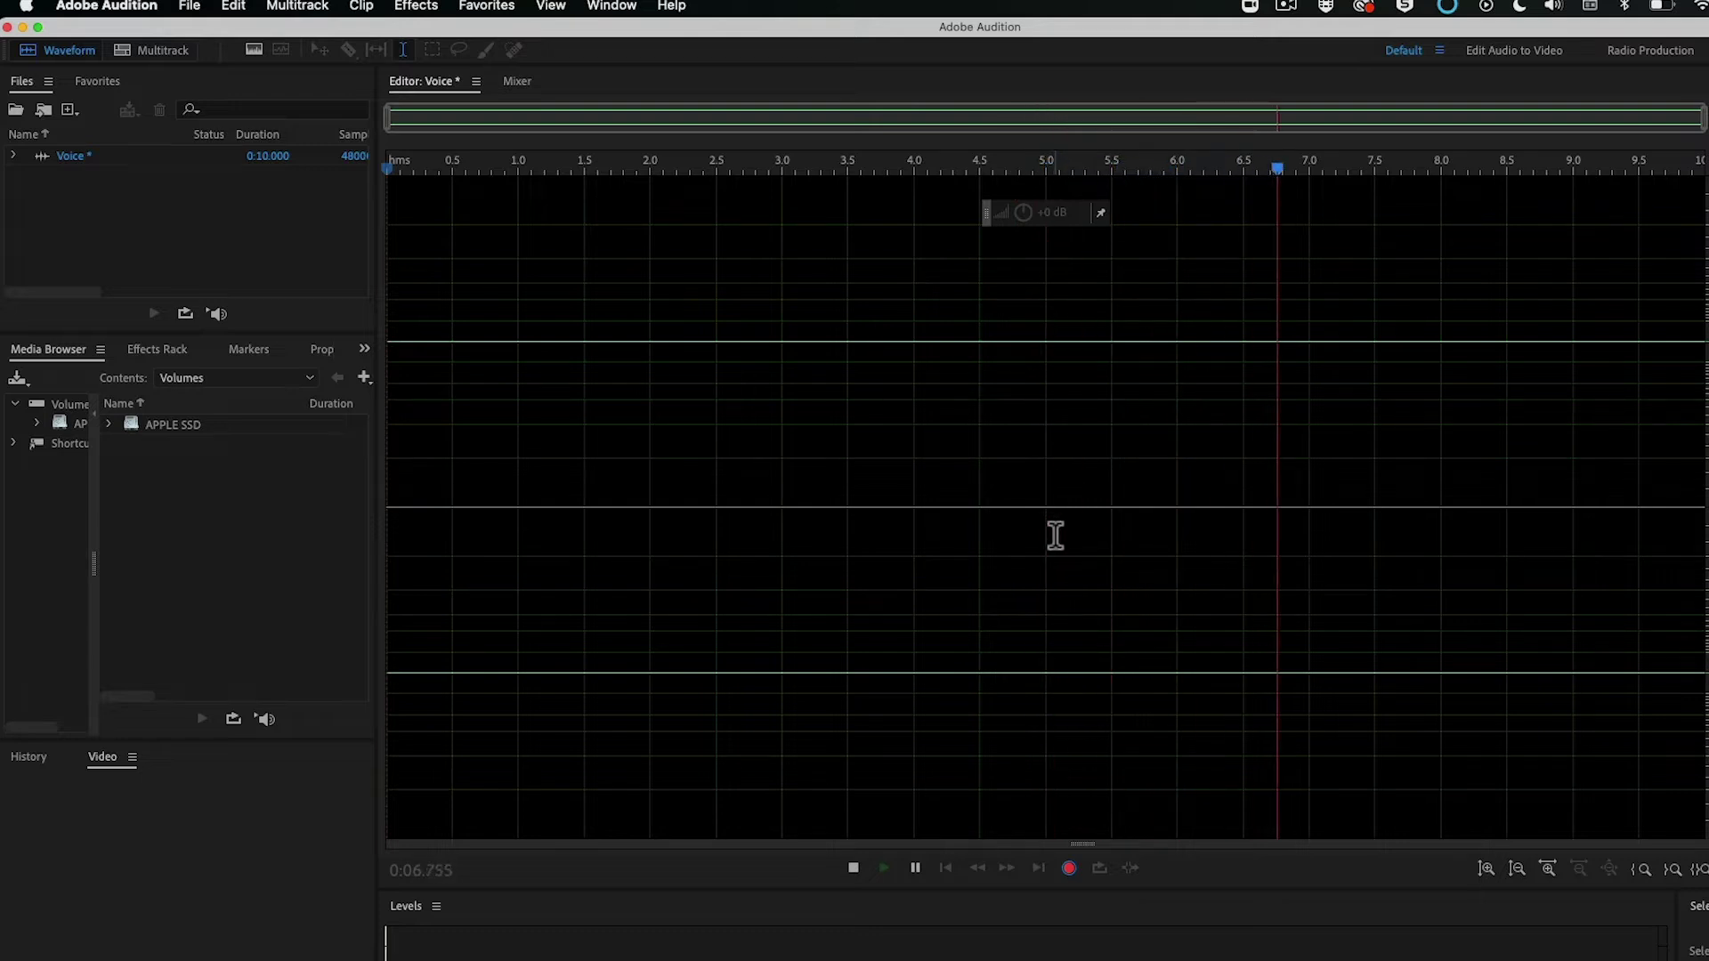
Stop recording, set the default input to Yeti Stereo Microphone, and rewind to the start
click(856, 870)
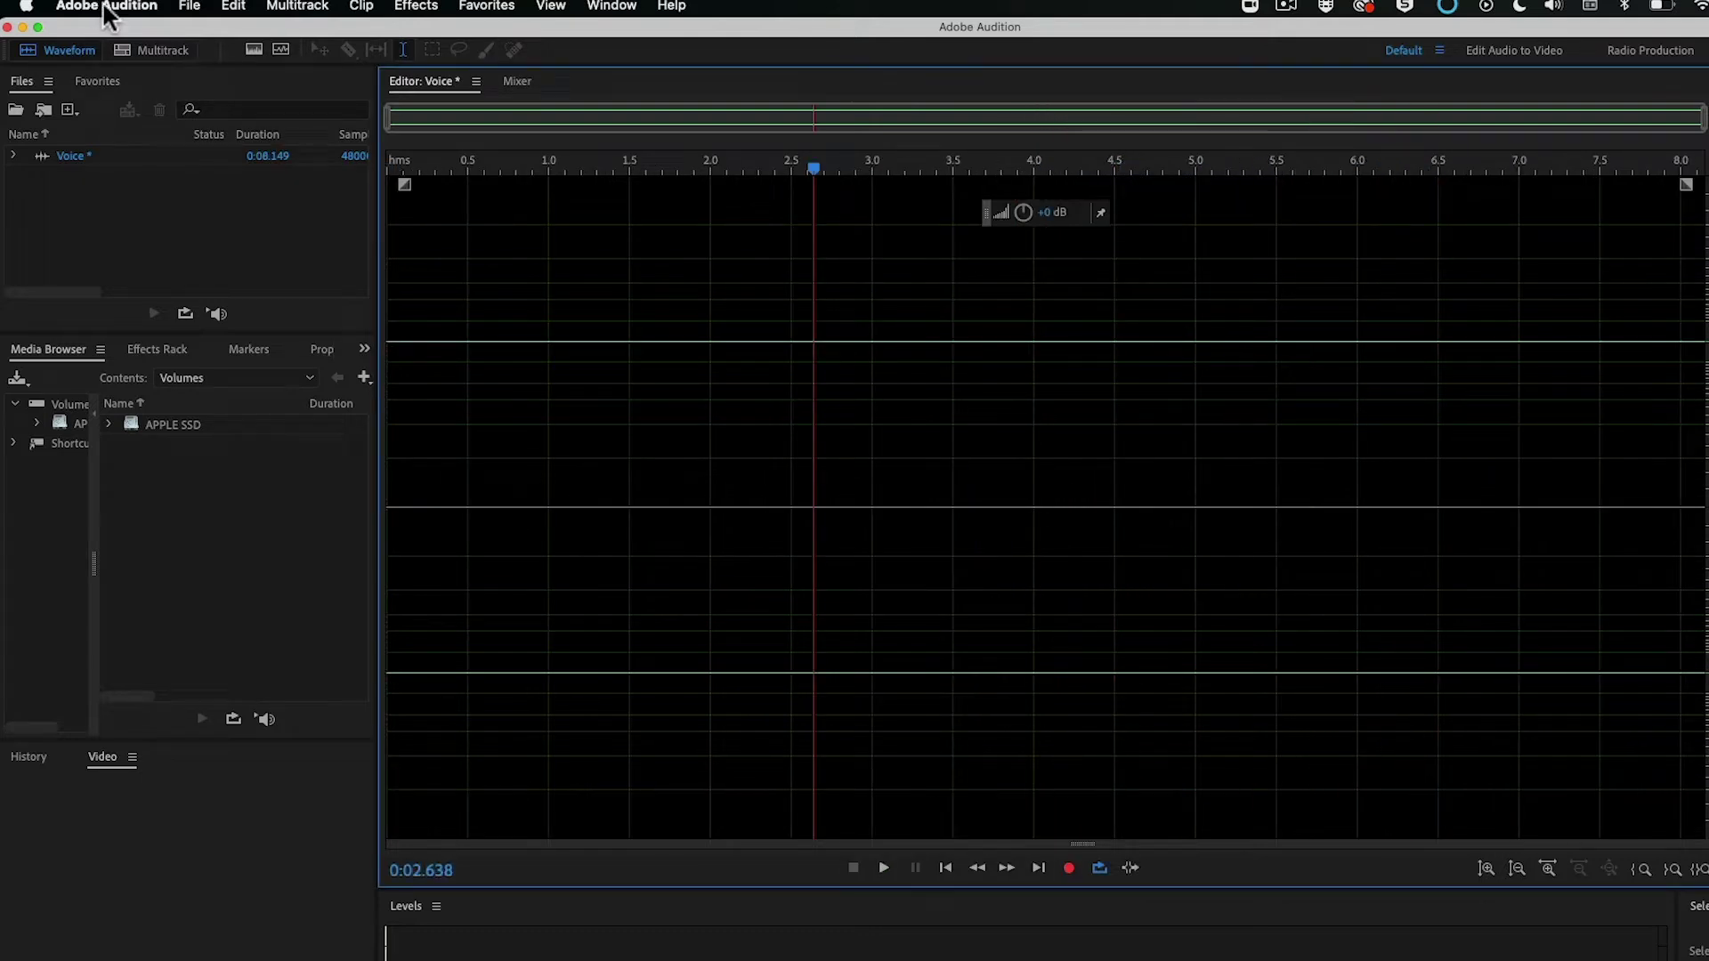
click(104, 3)
mouse_move(113, 73)
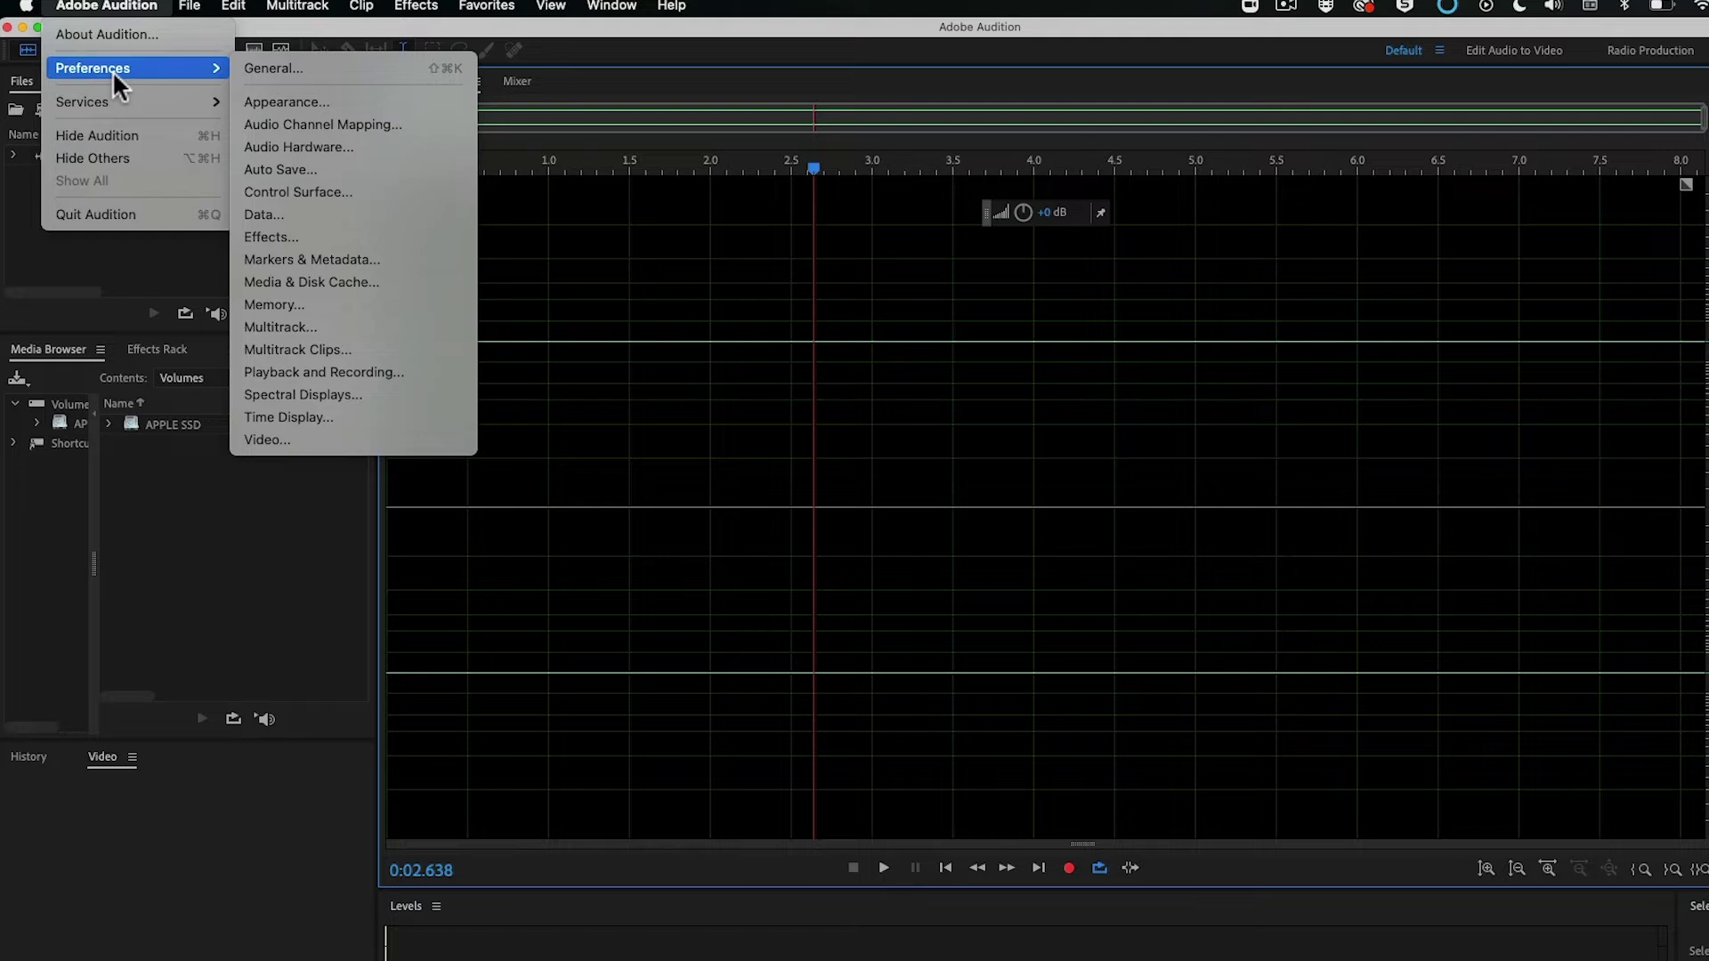
click(336, 146)
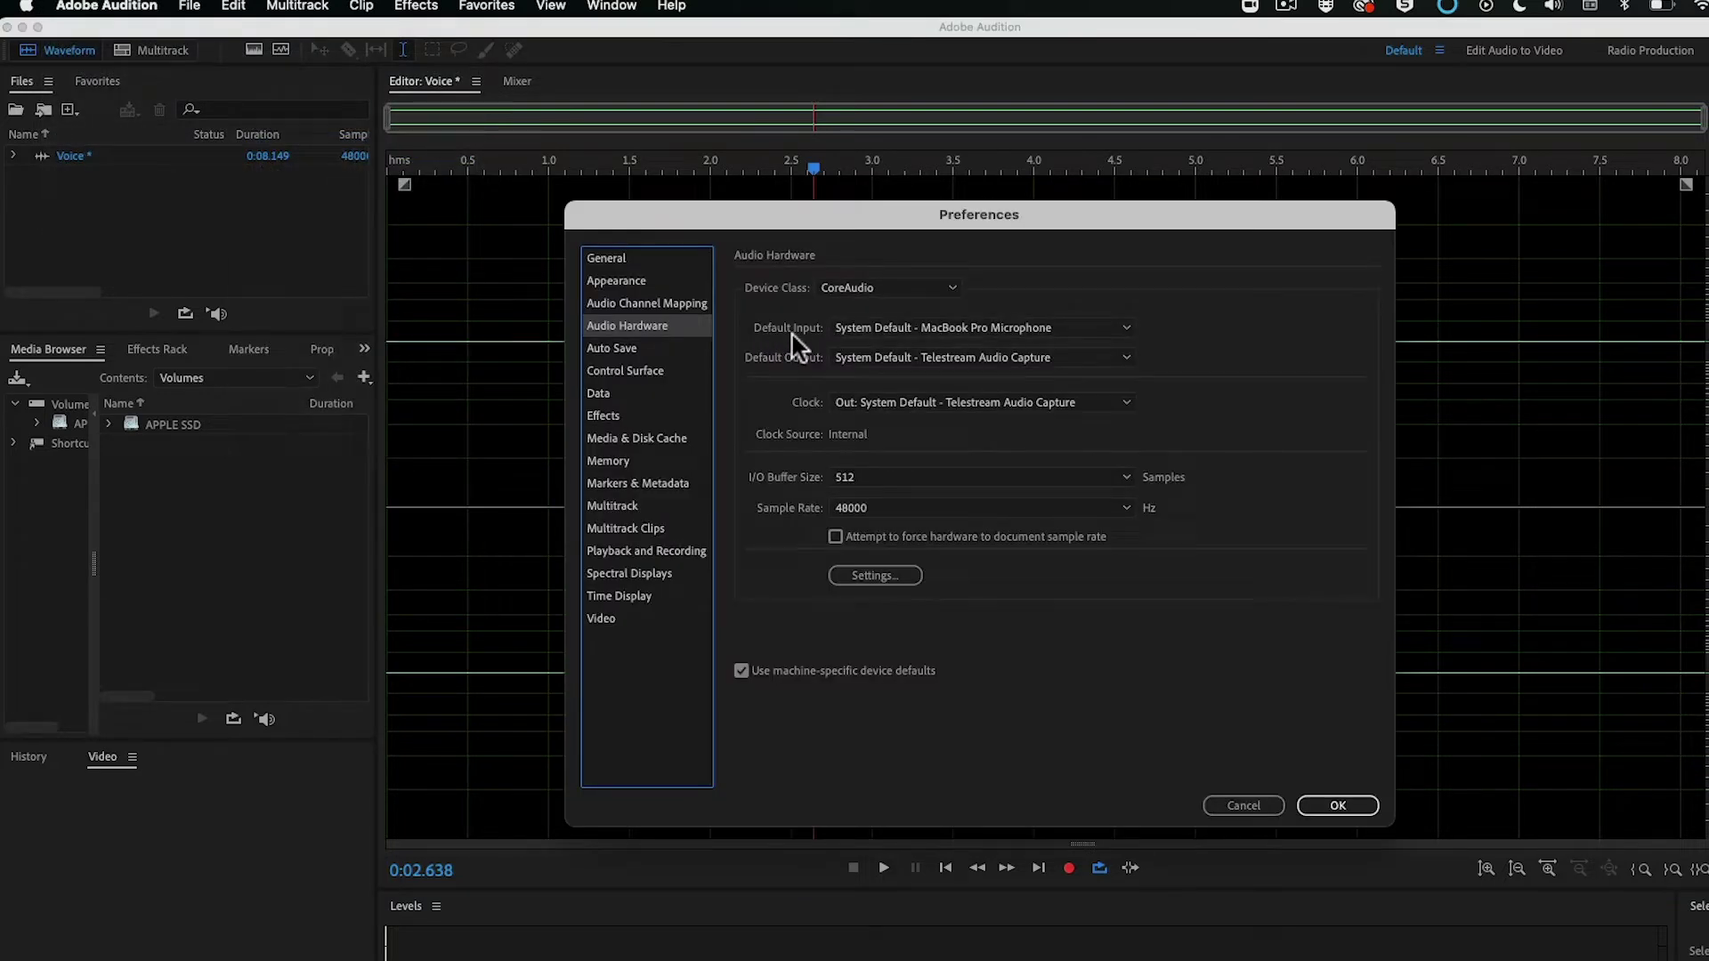
click(926, 329)
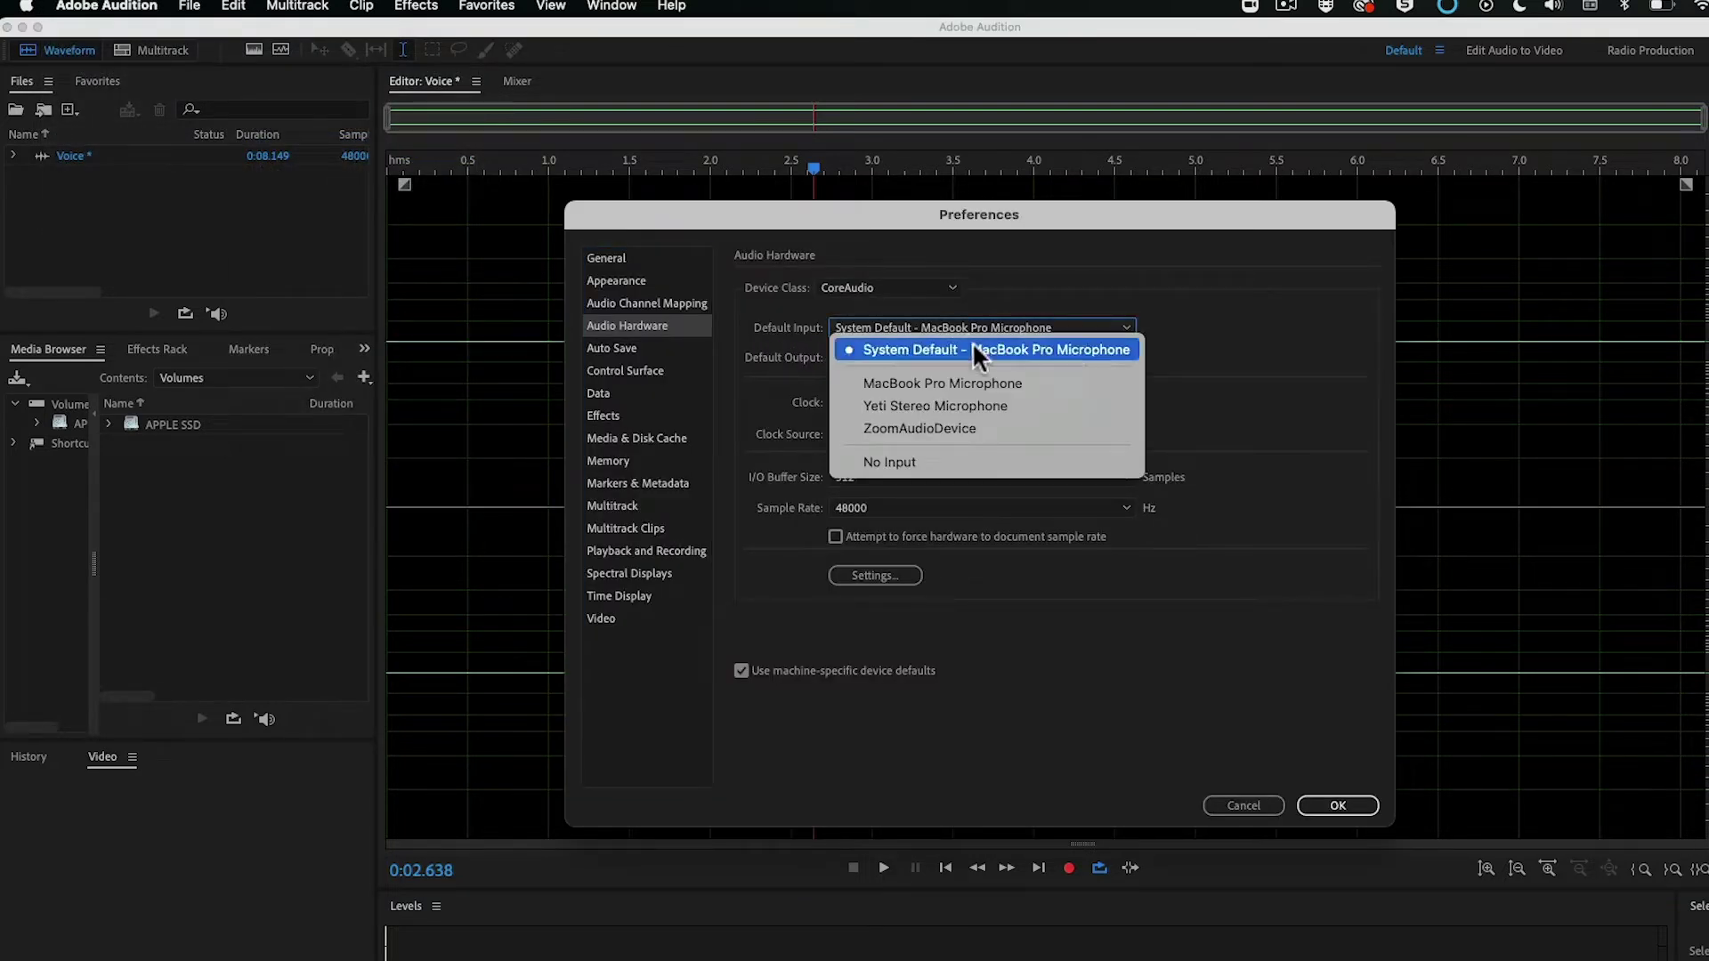
click(965, 408)
click(1178, 565)
key(Tab)
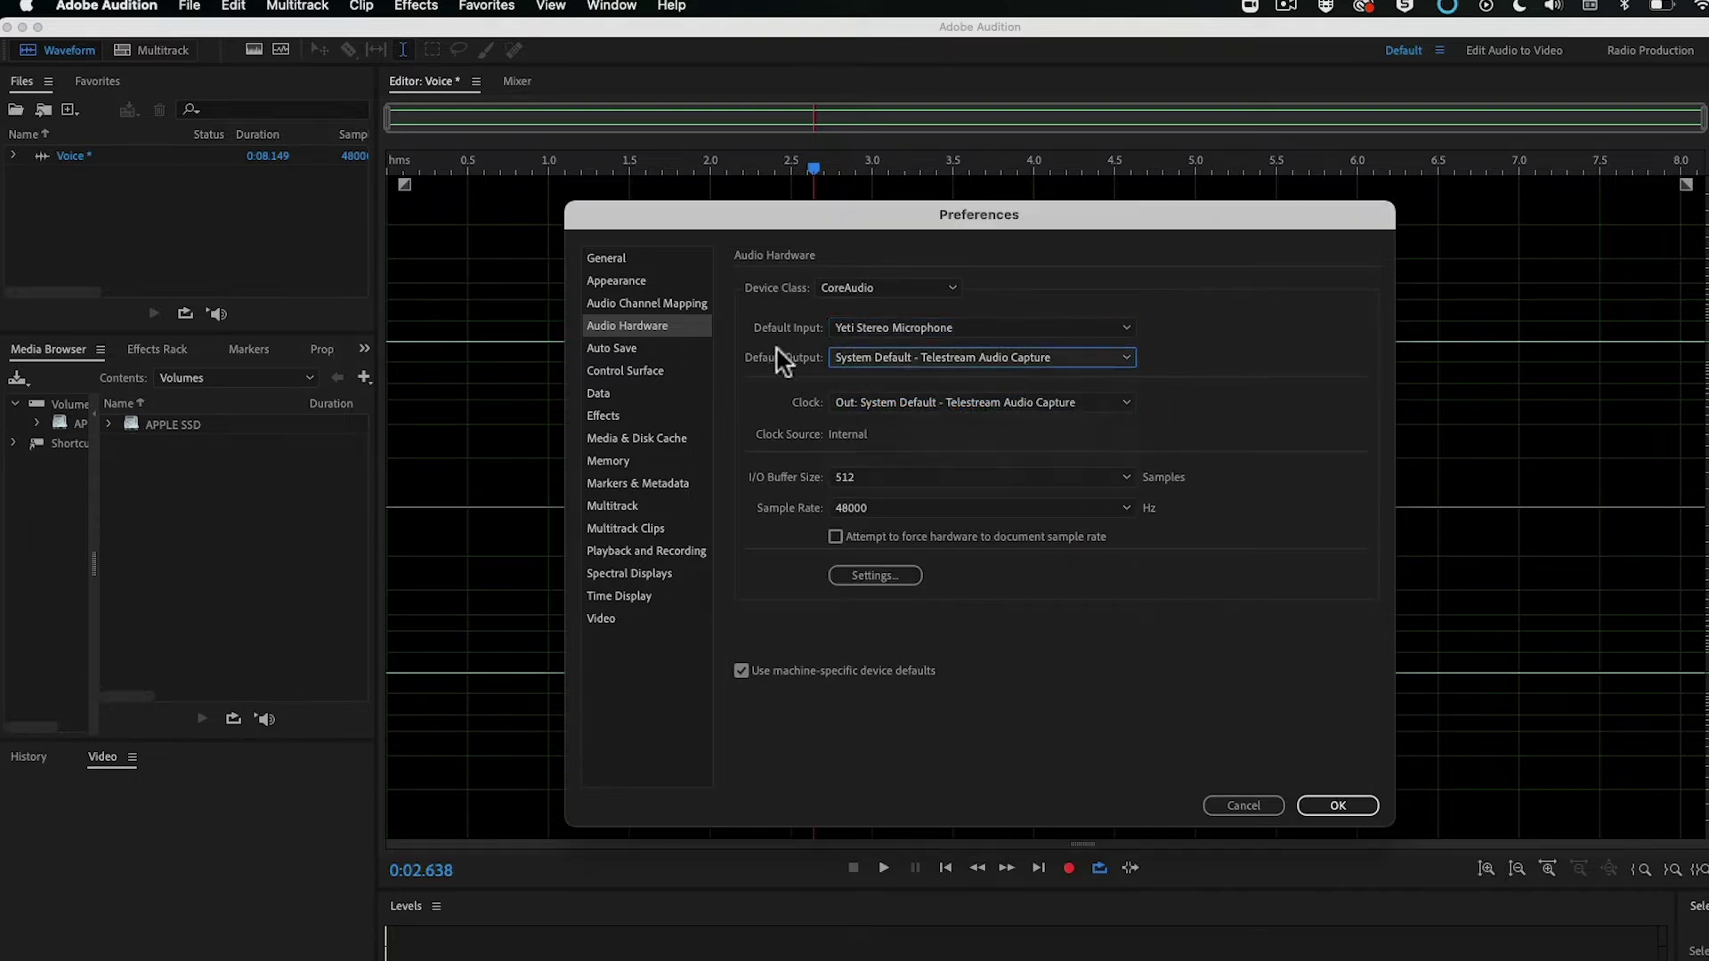
click(1337, 806)
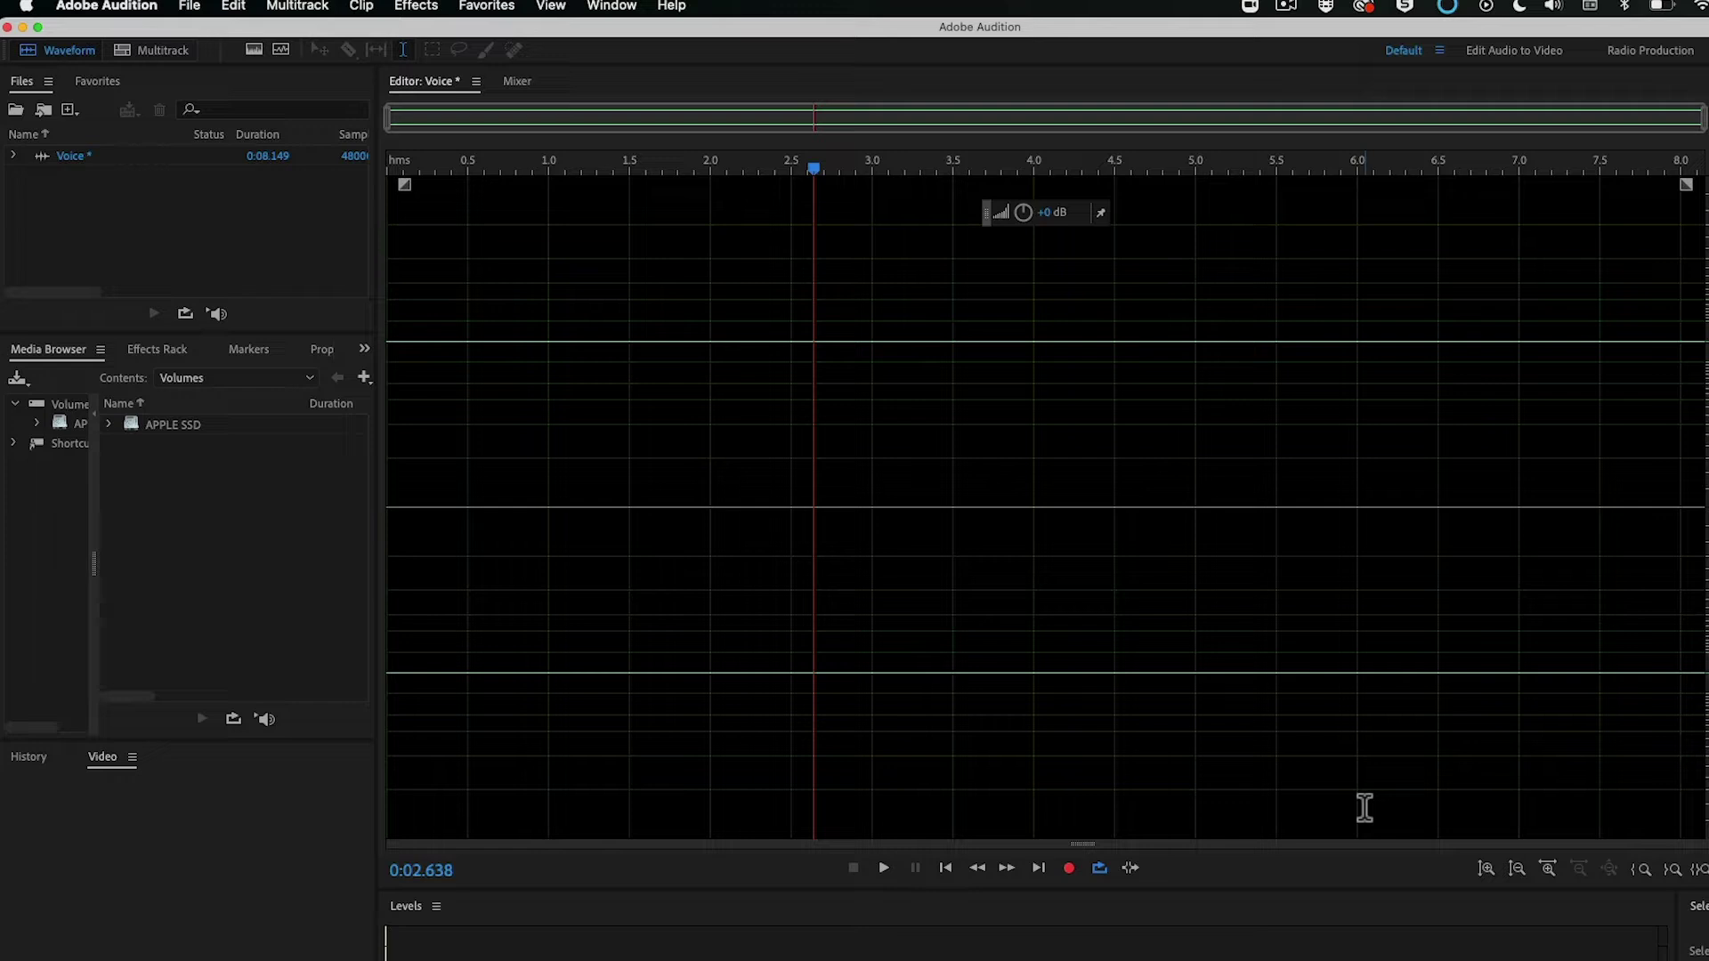
click(396, 214)
Record a roughly 9.75-second voice take into Voice, pausing once midway
click(1069, 868)
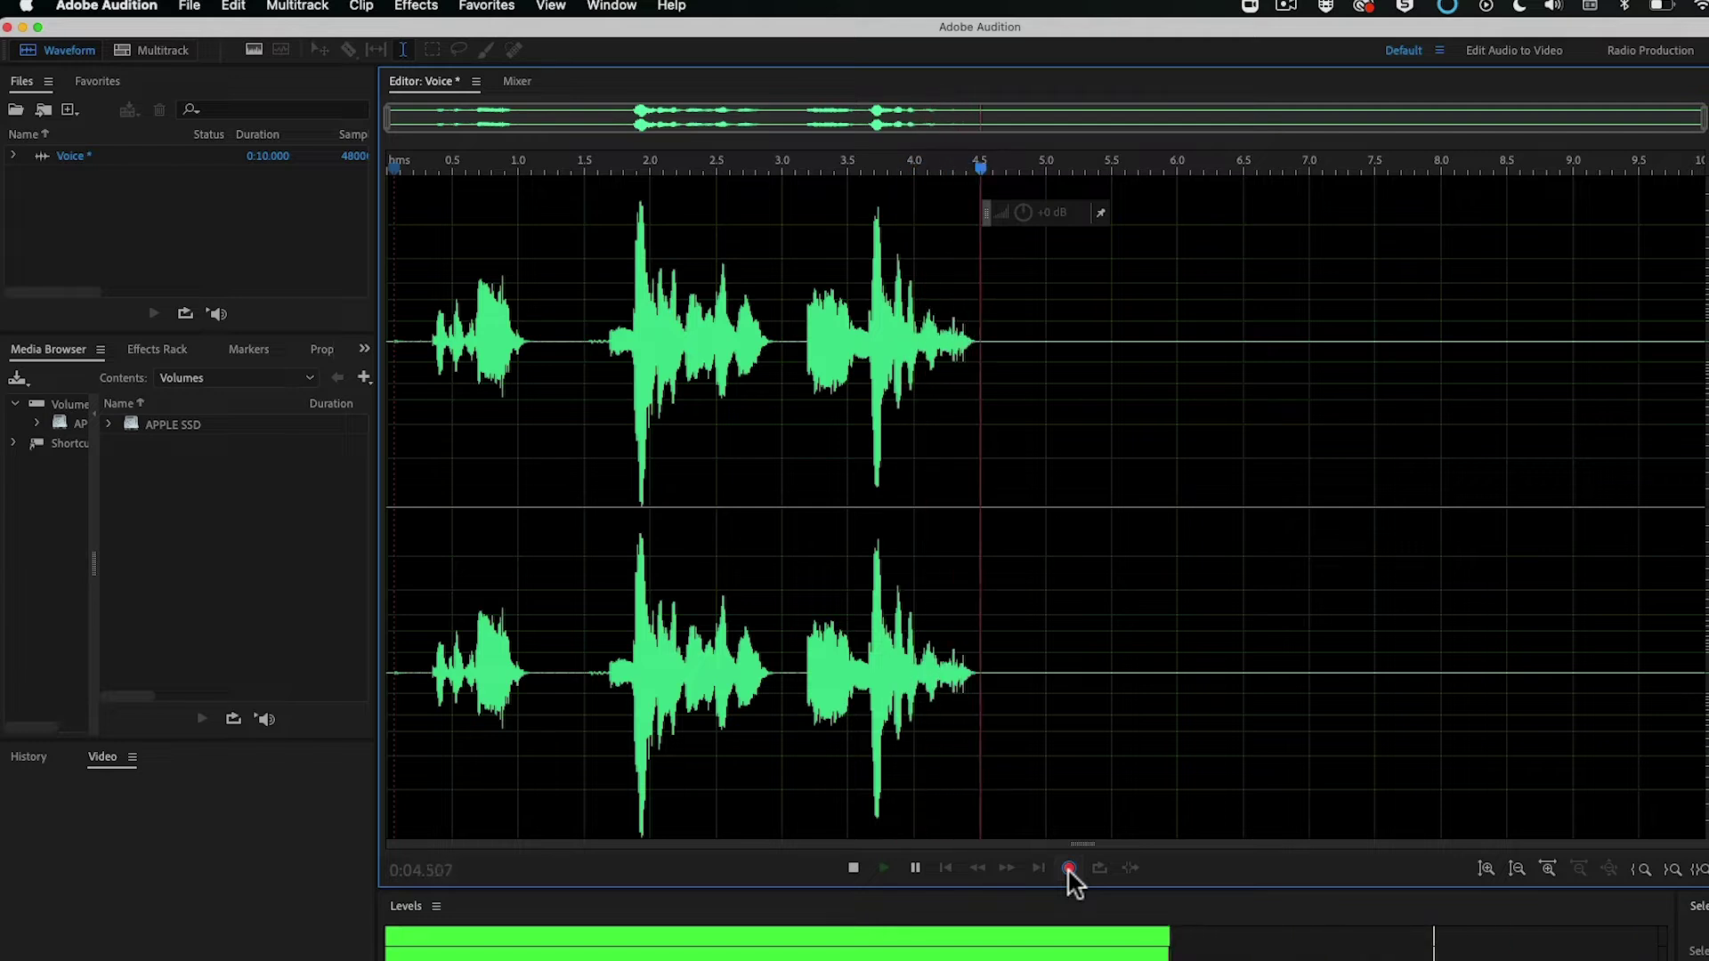
click(915, 868)
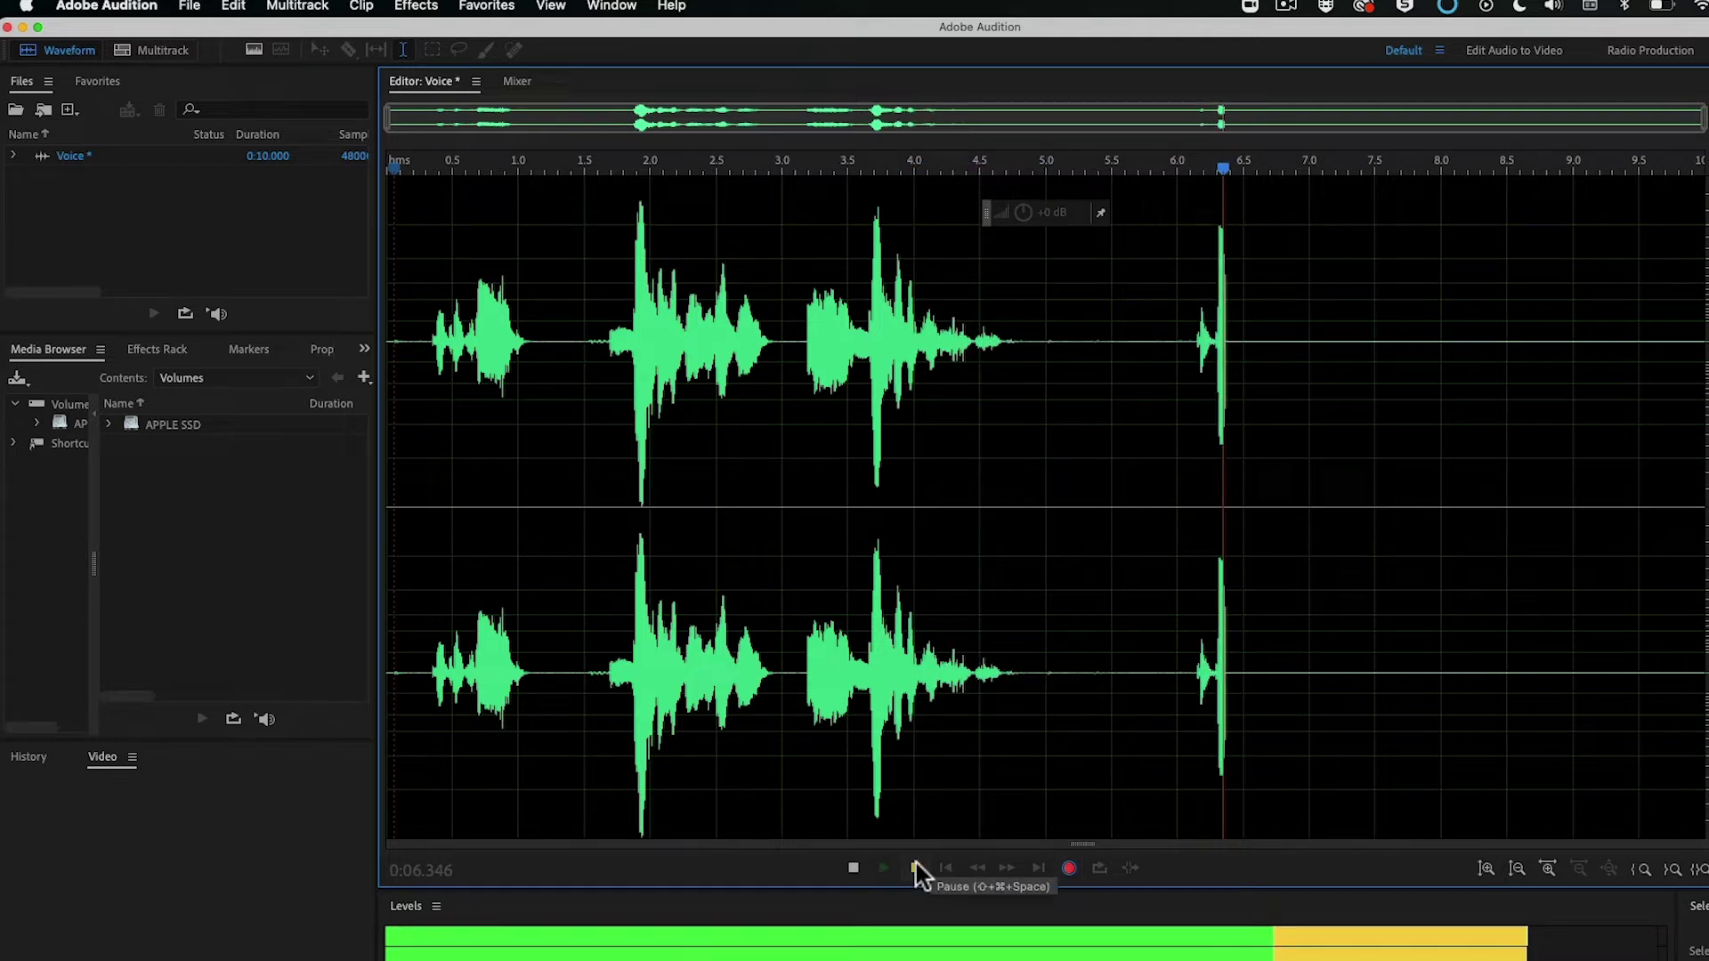
click(915, 868)
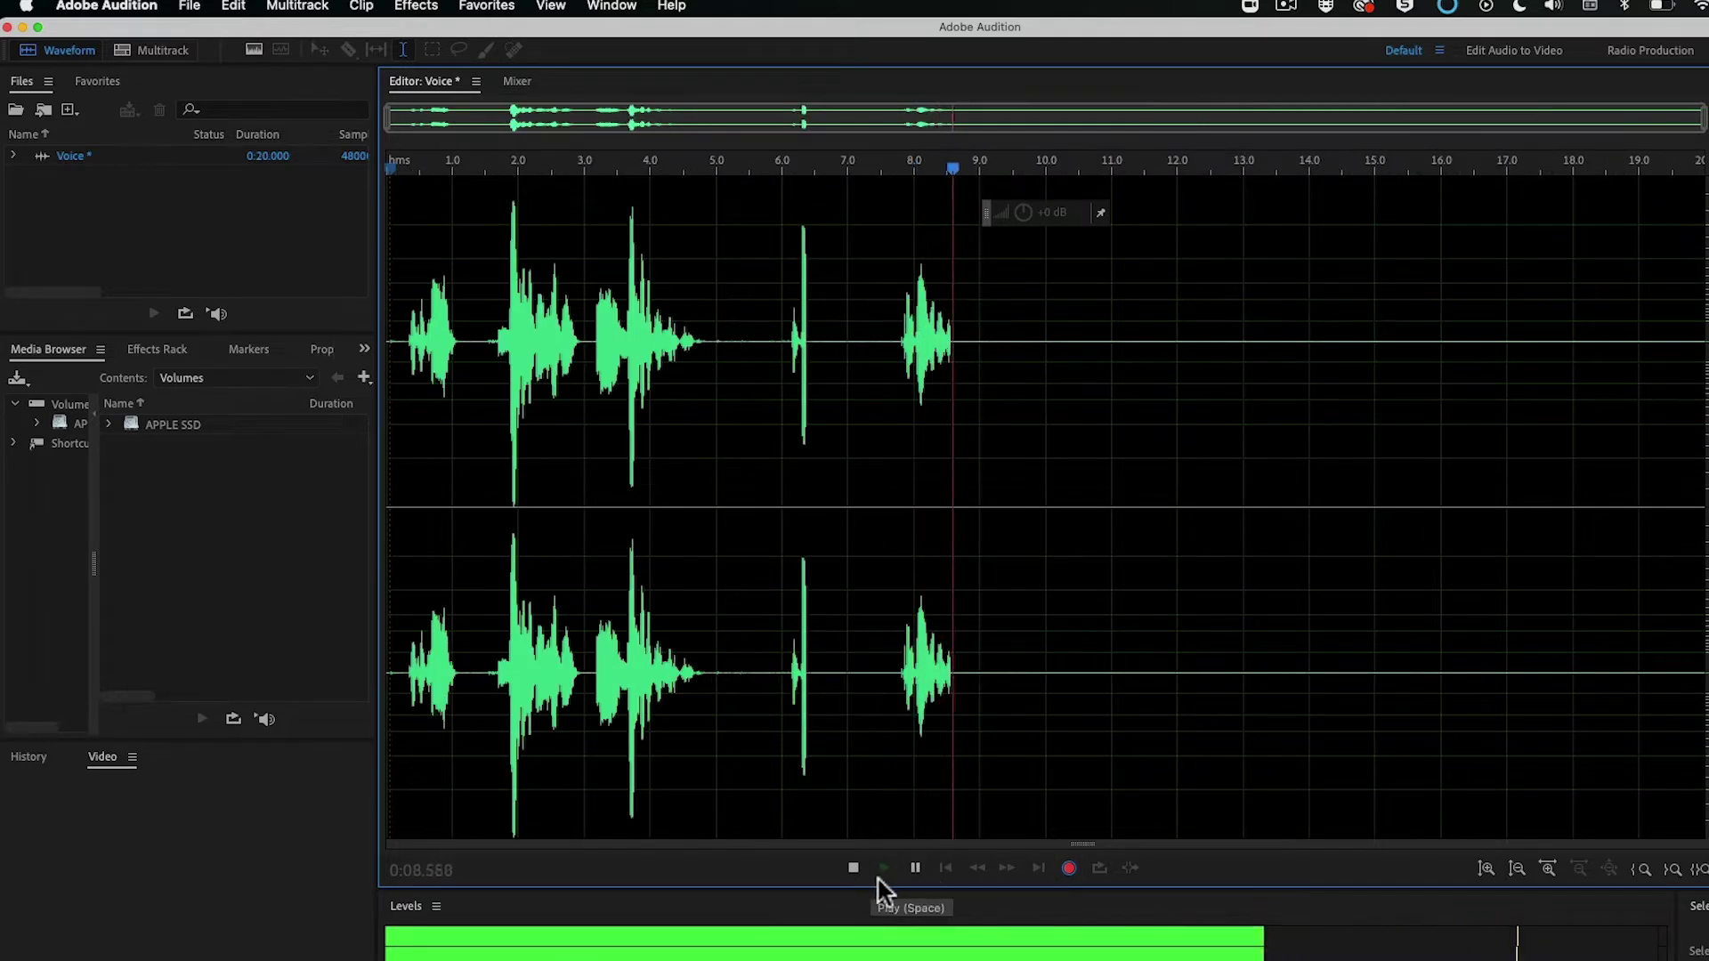
click(850, 865)
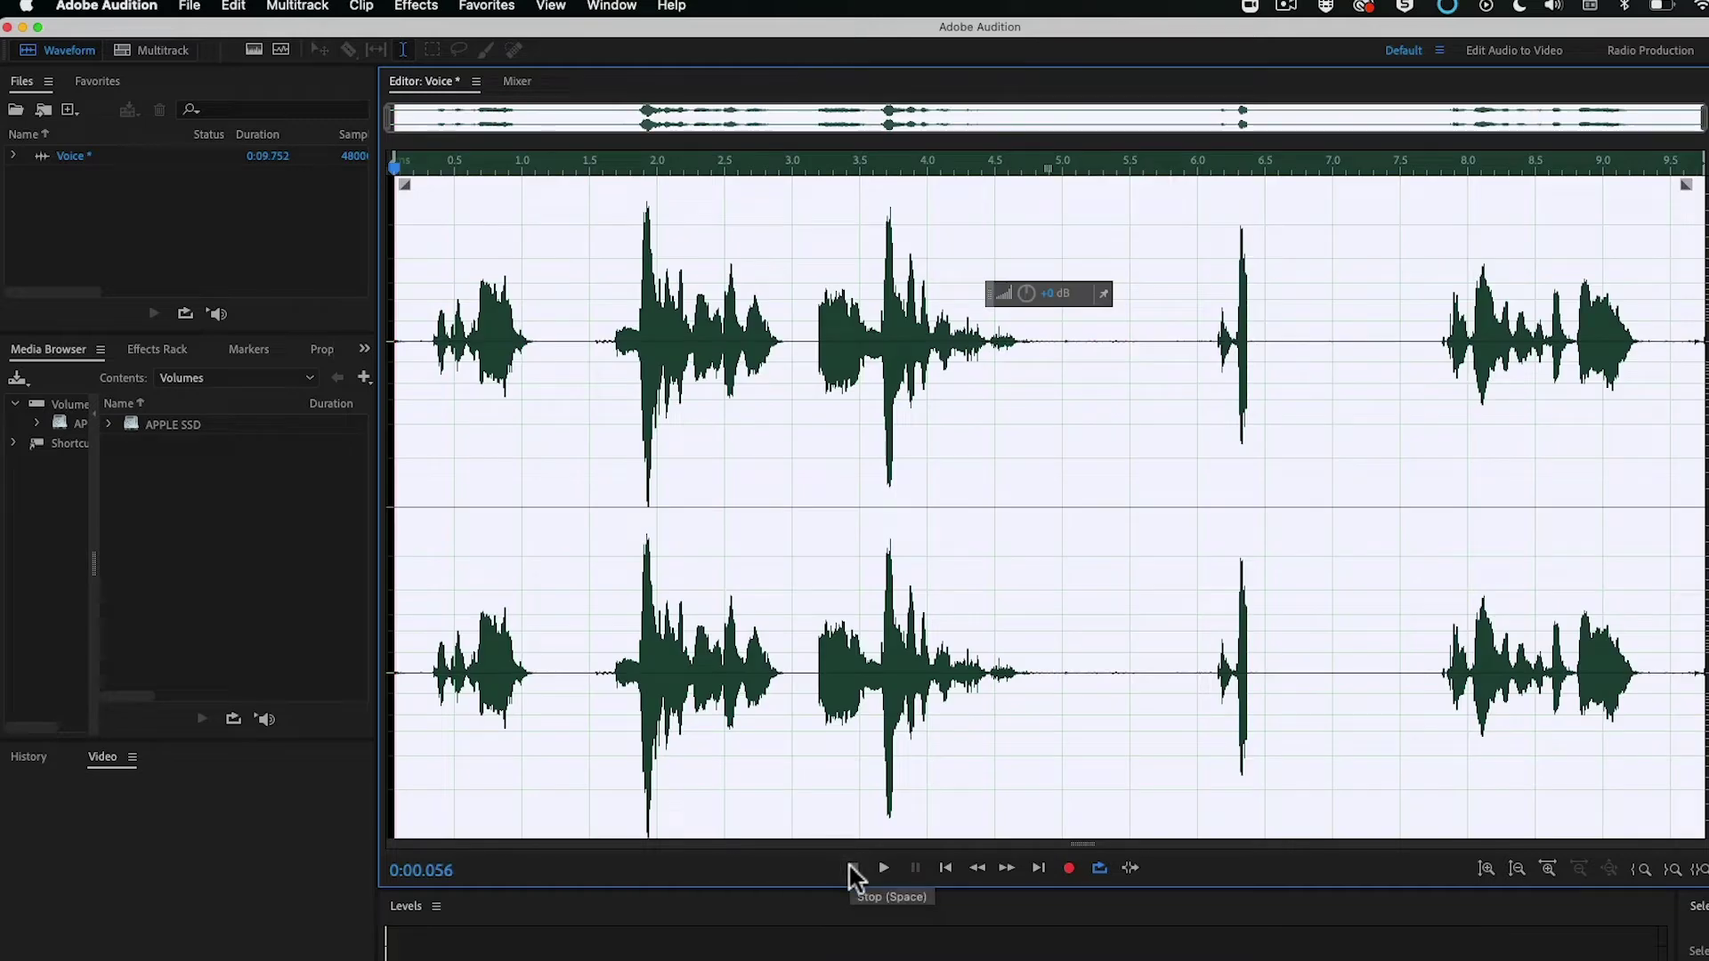
click(594, 191)
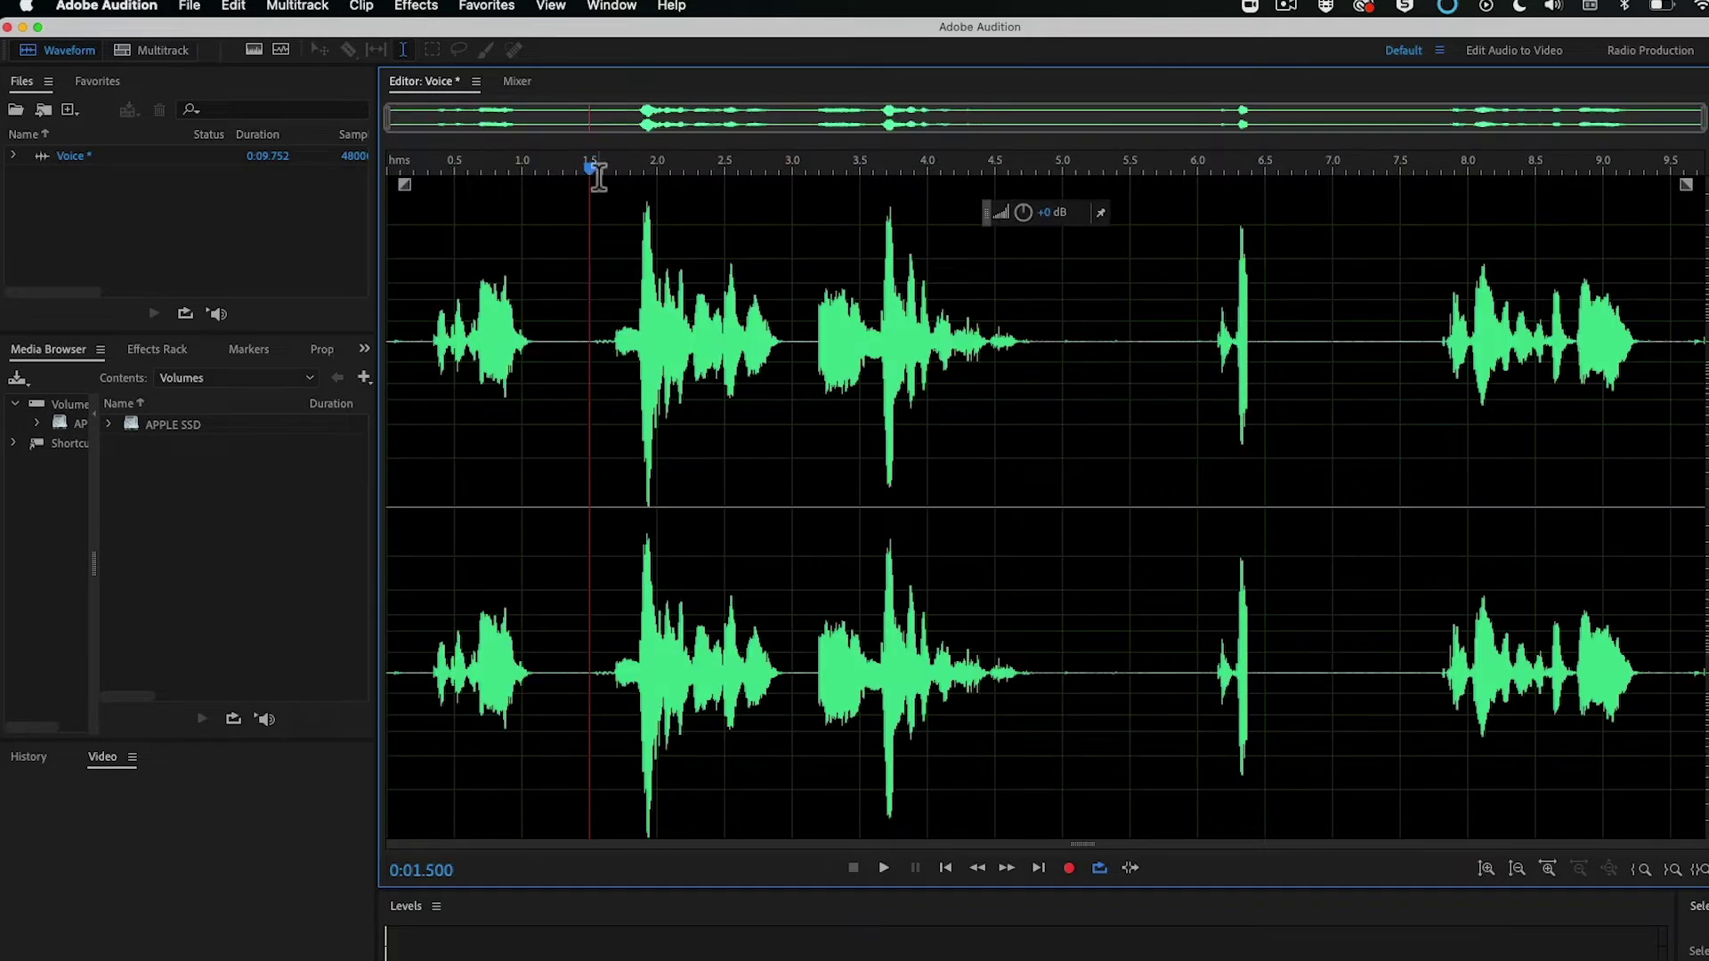
click(884, 868)
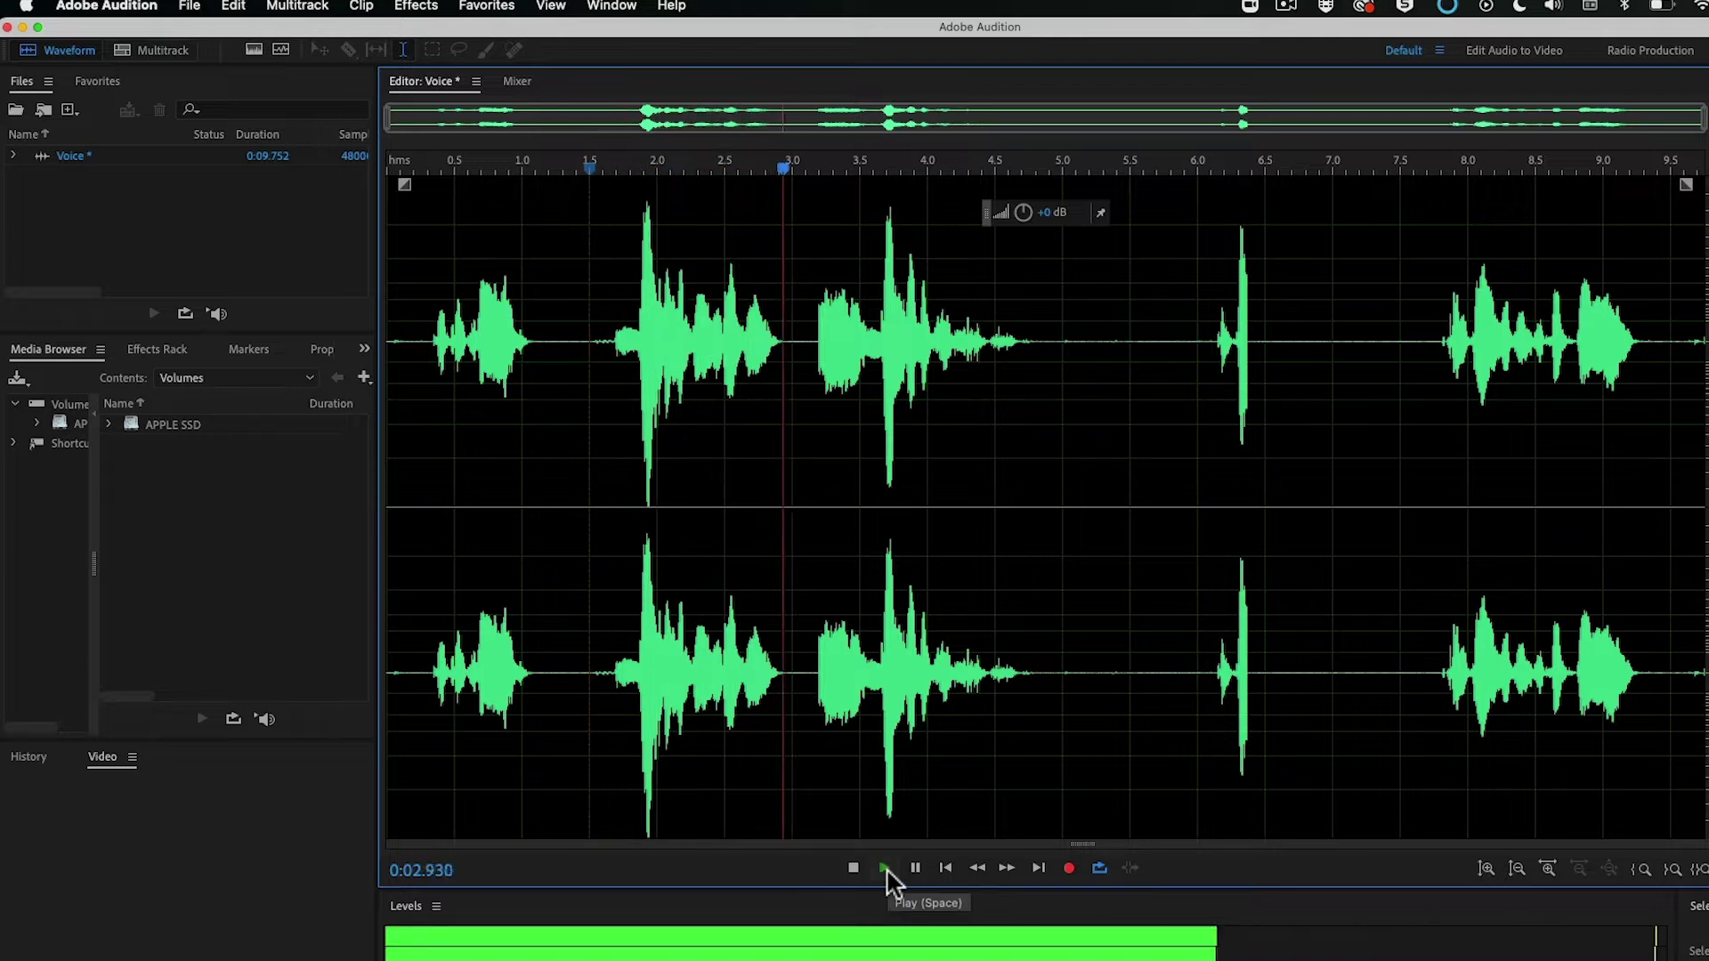
click(915, 868)
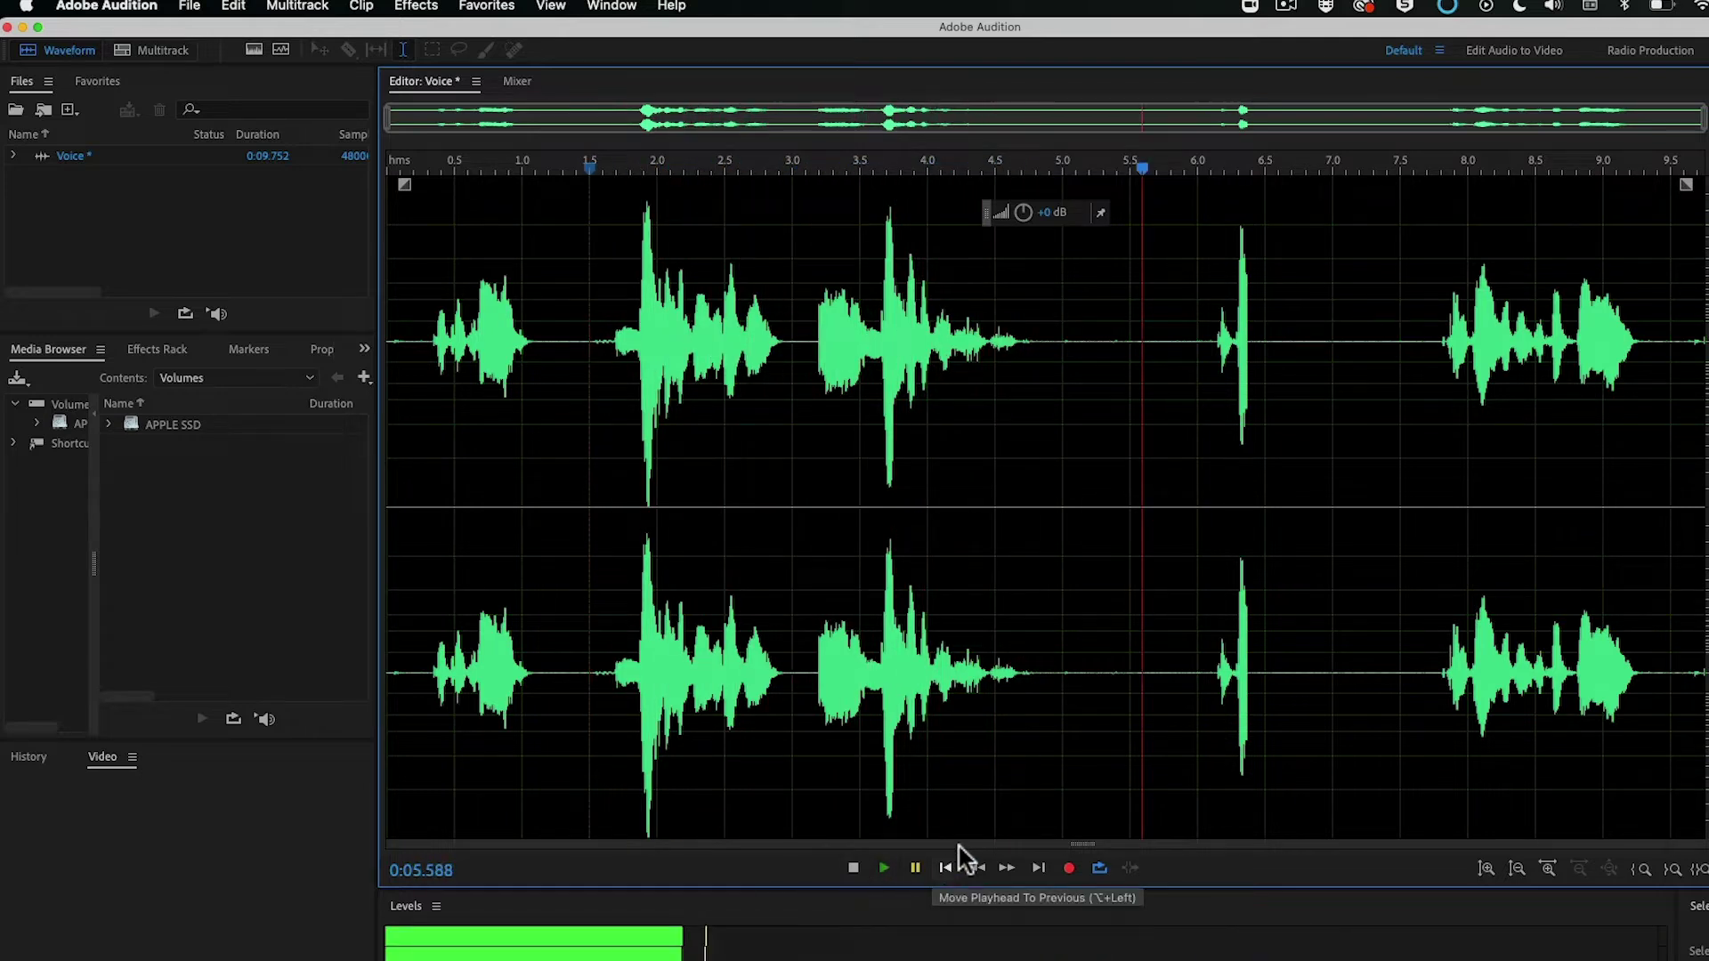
drag(1142, 167, 1065, 217)
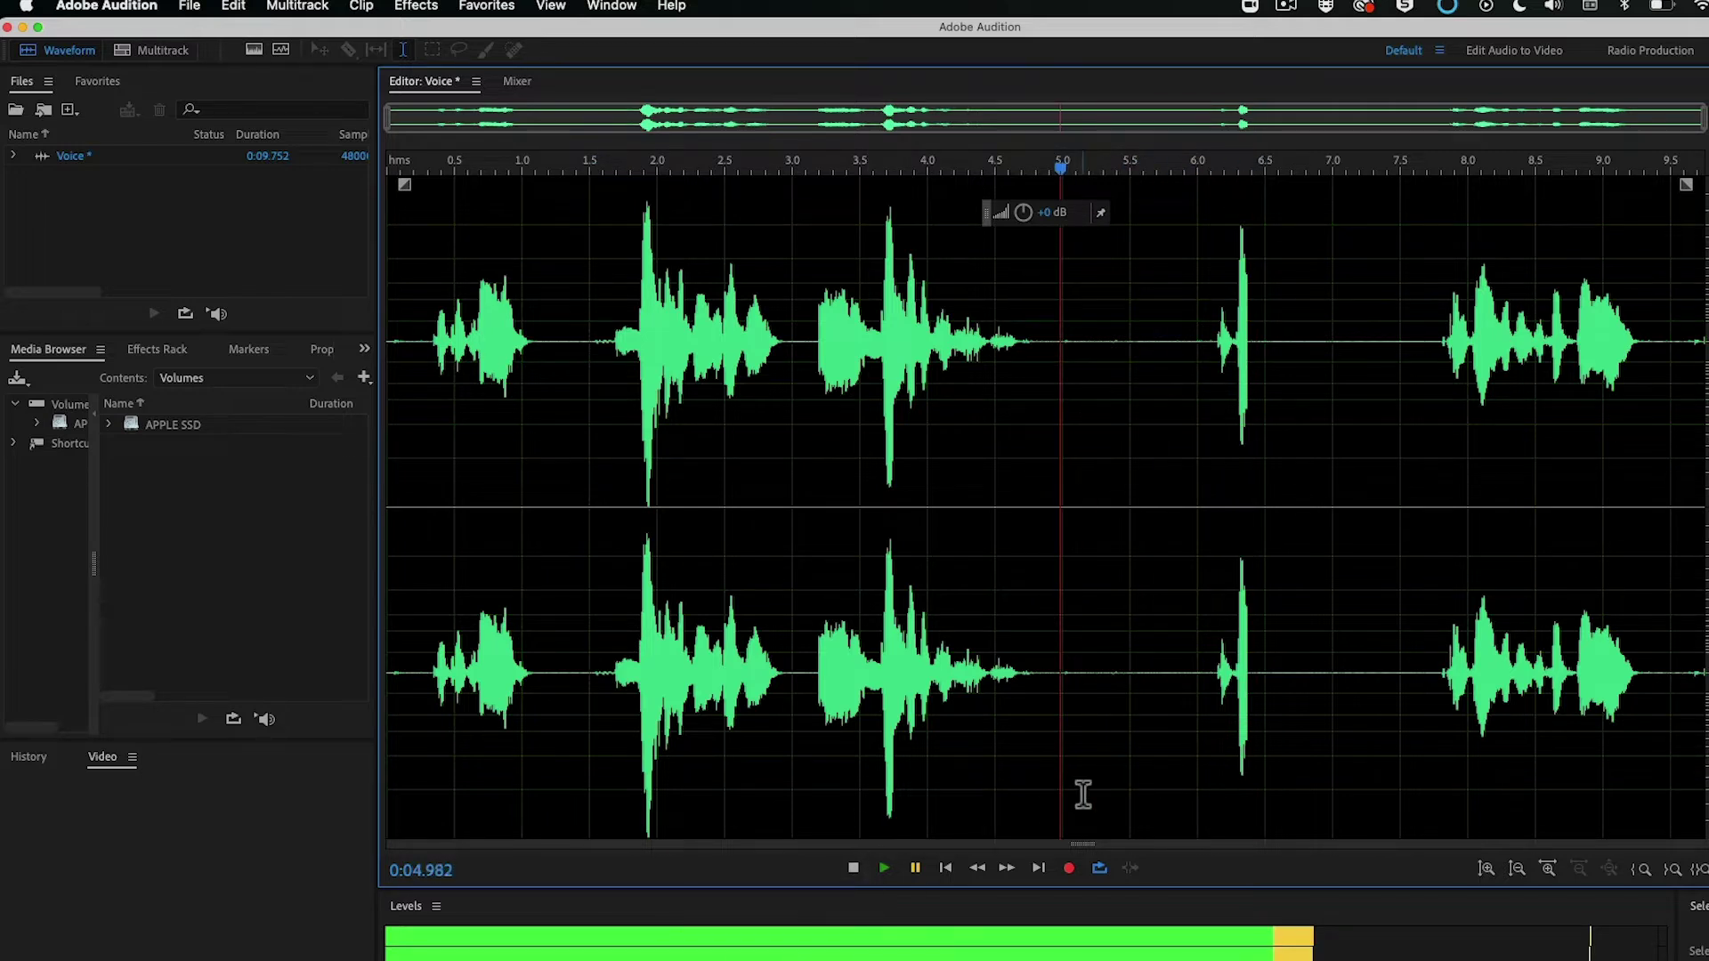
click(1078, 439)
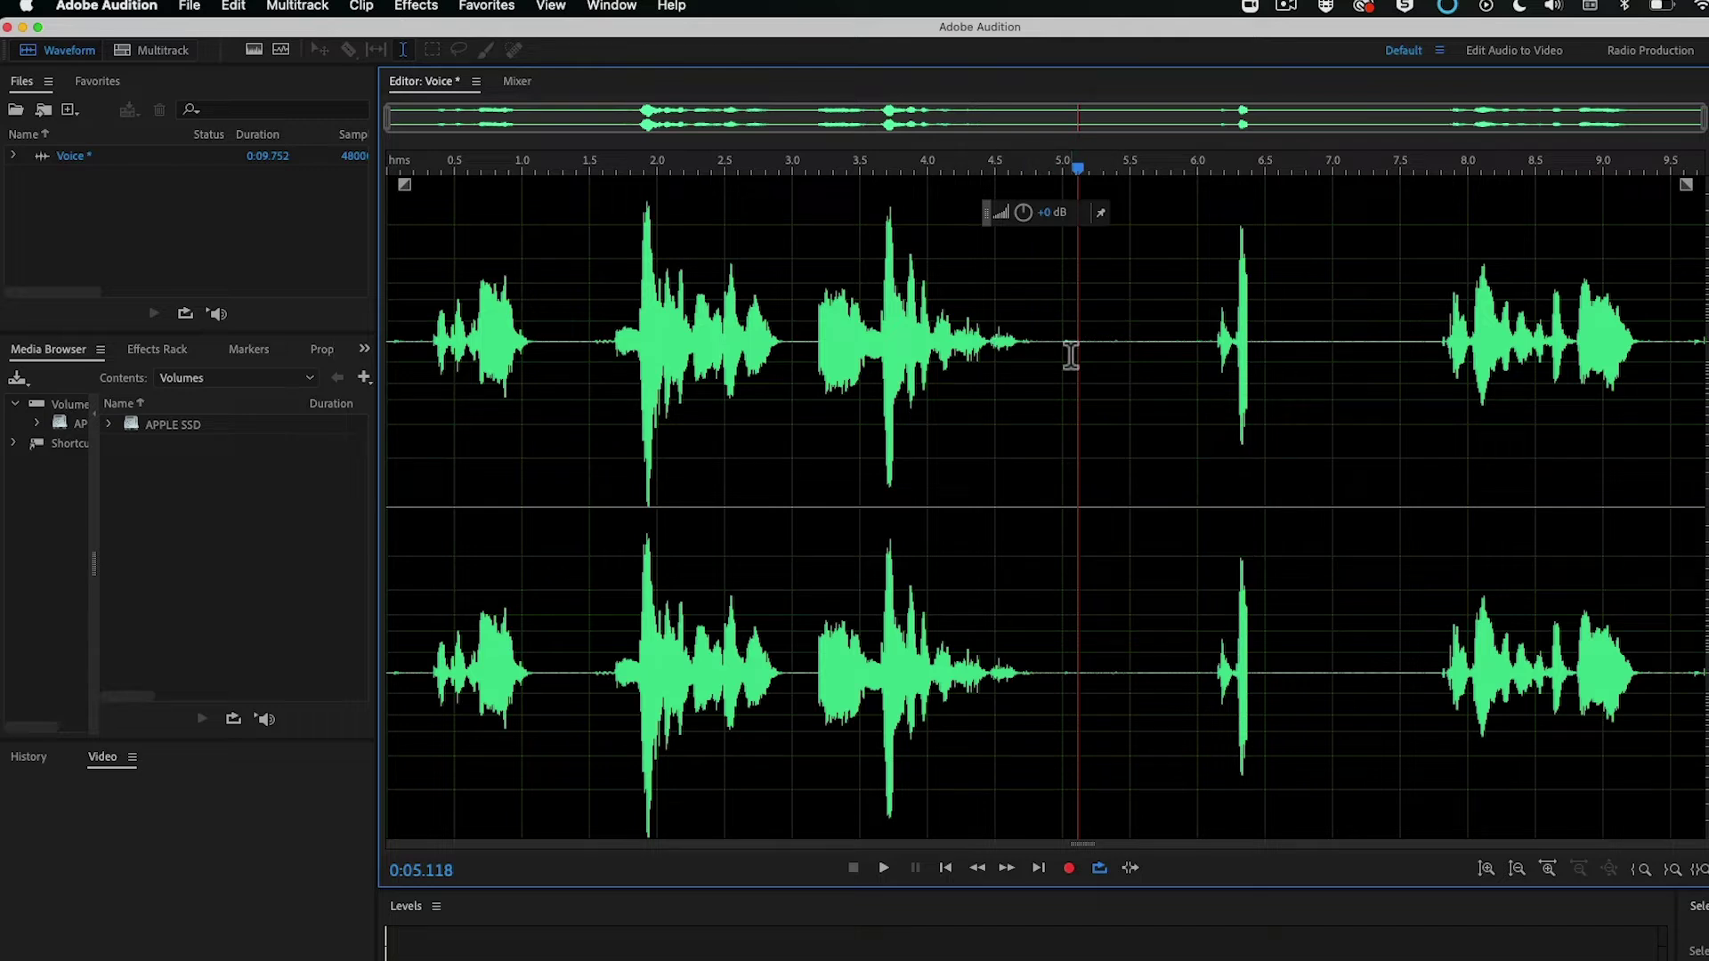
Capture the silent gap near 5 seconds as a noise print
drag(1044, 341, 1191, 341)
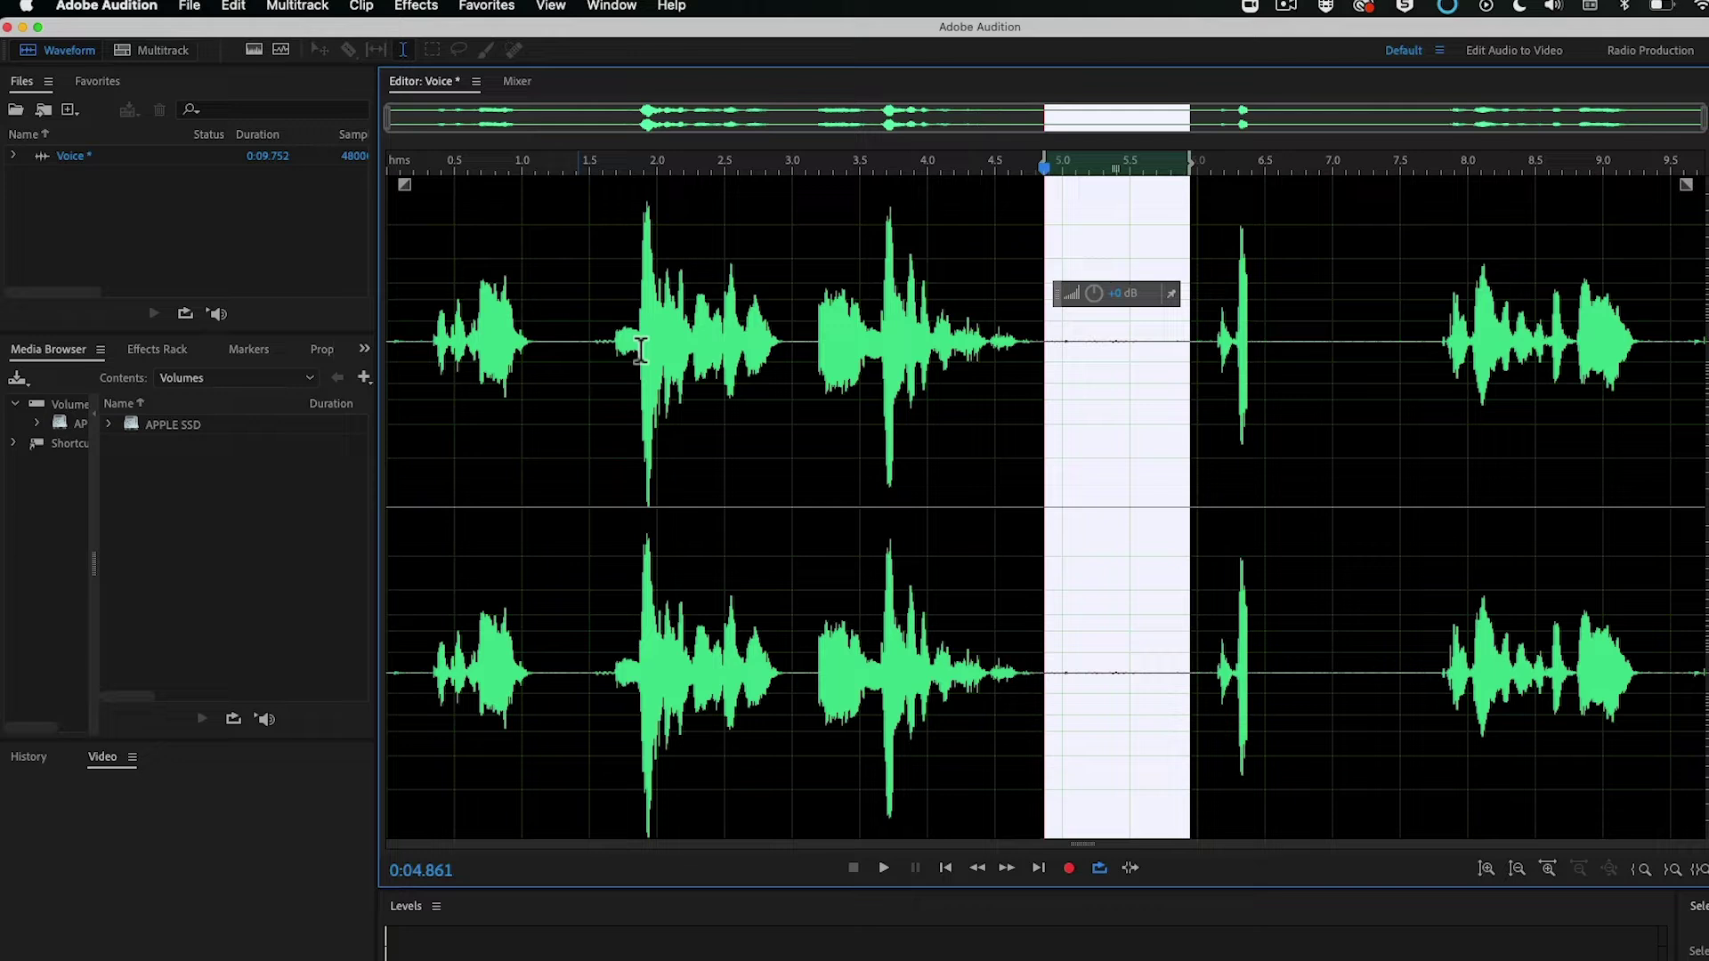
key(shift+i)
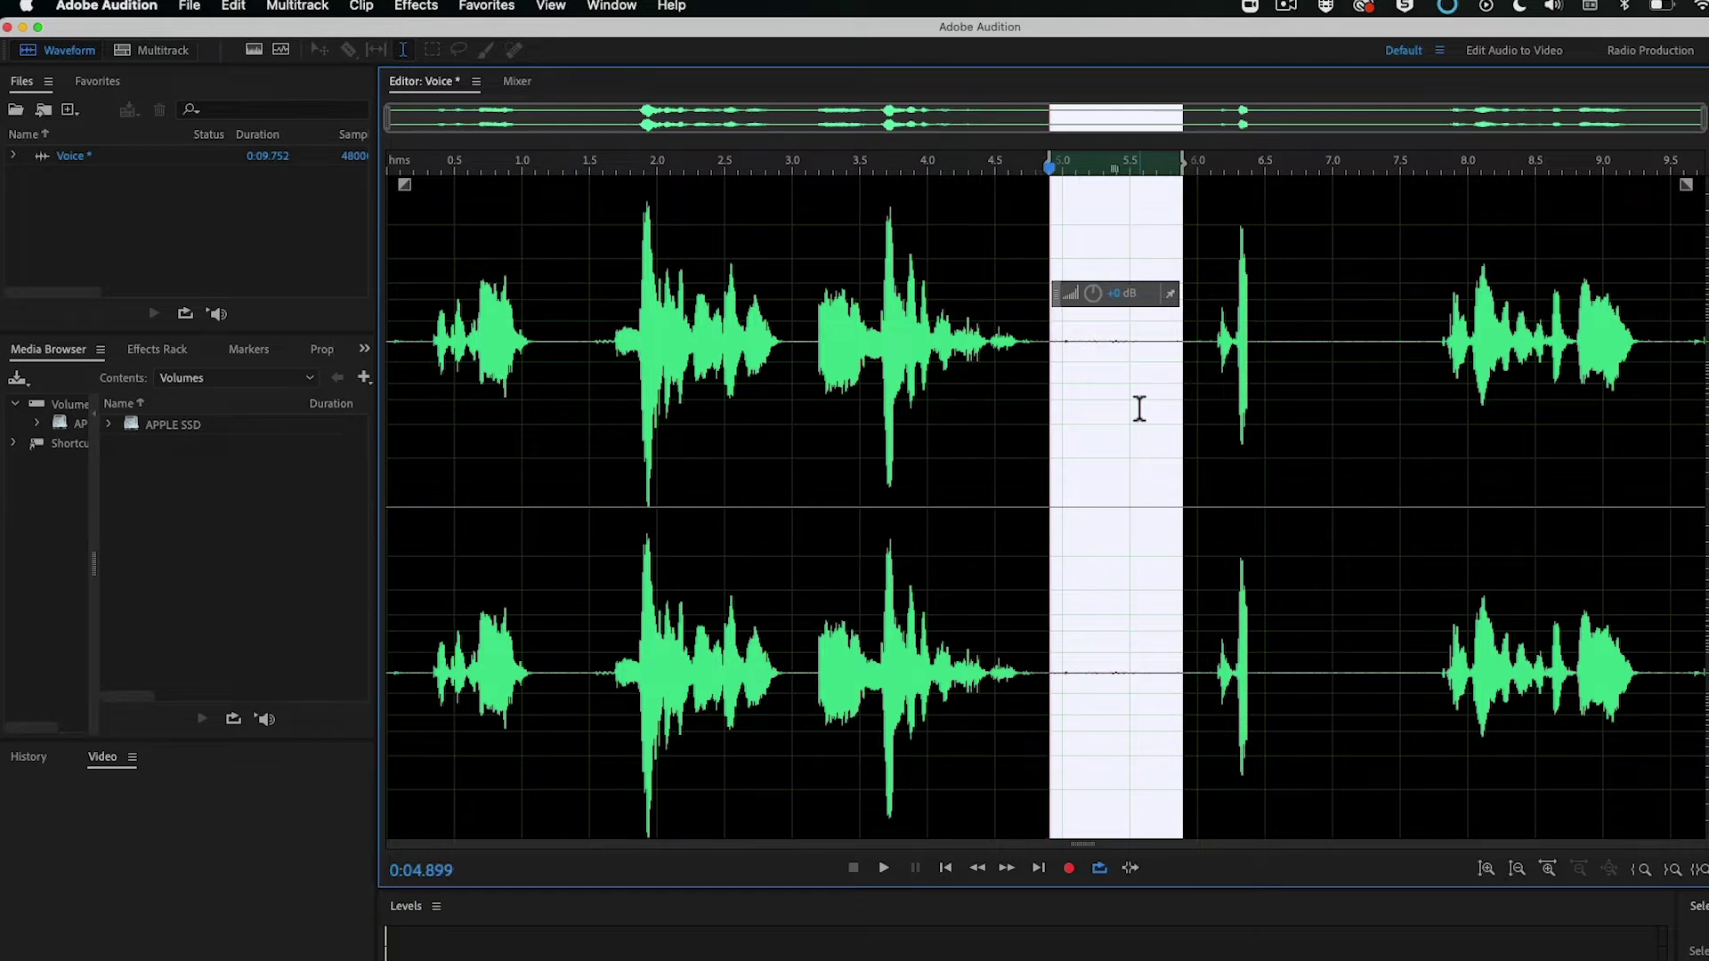
key(shift+p)
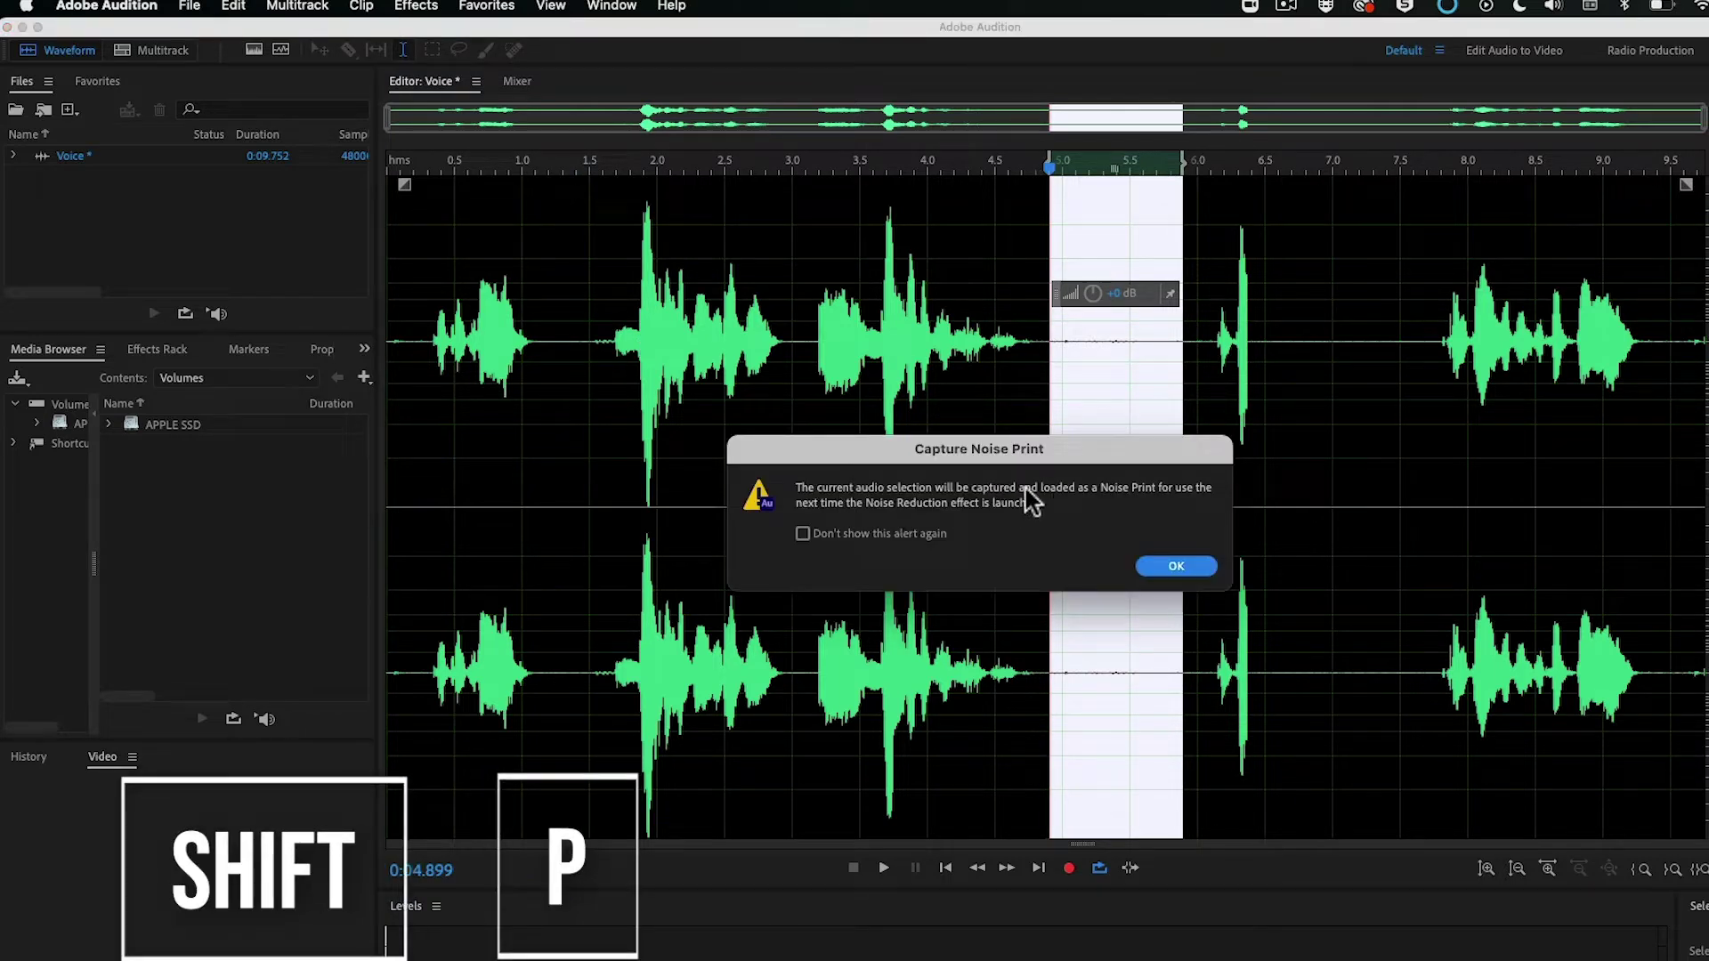
click(1169, 577)
Apply Noise Reduction at 50% and 16 dB to the whole recording
key(super+a)
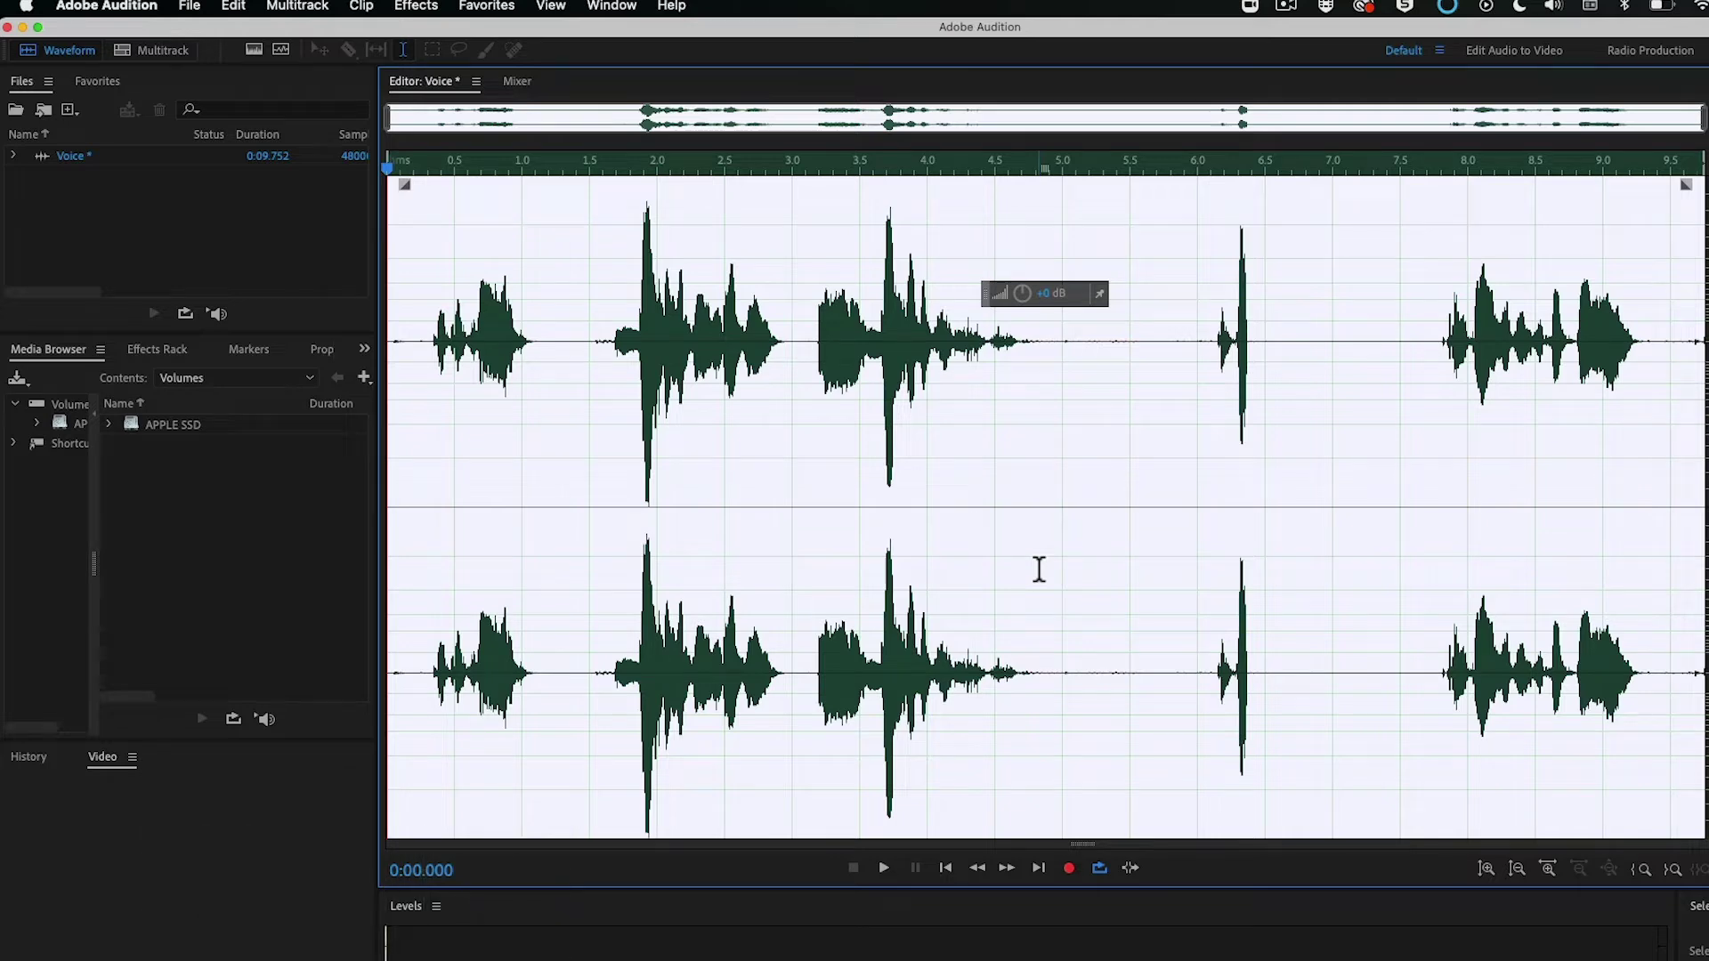
key(super+shift+p)
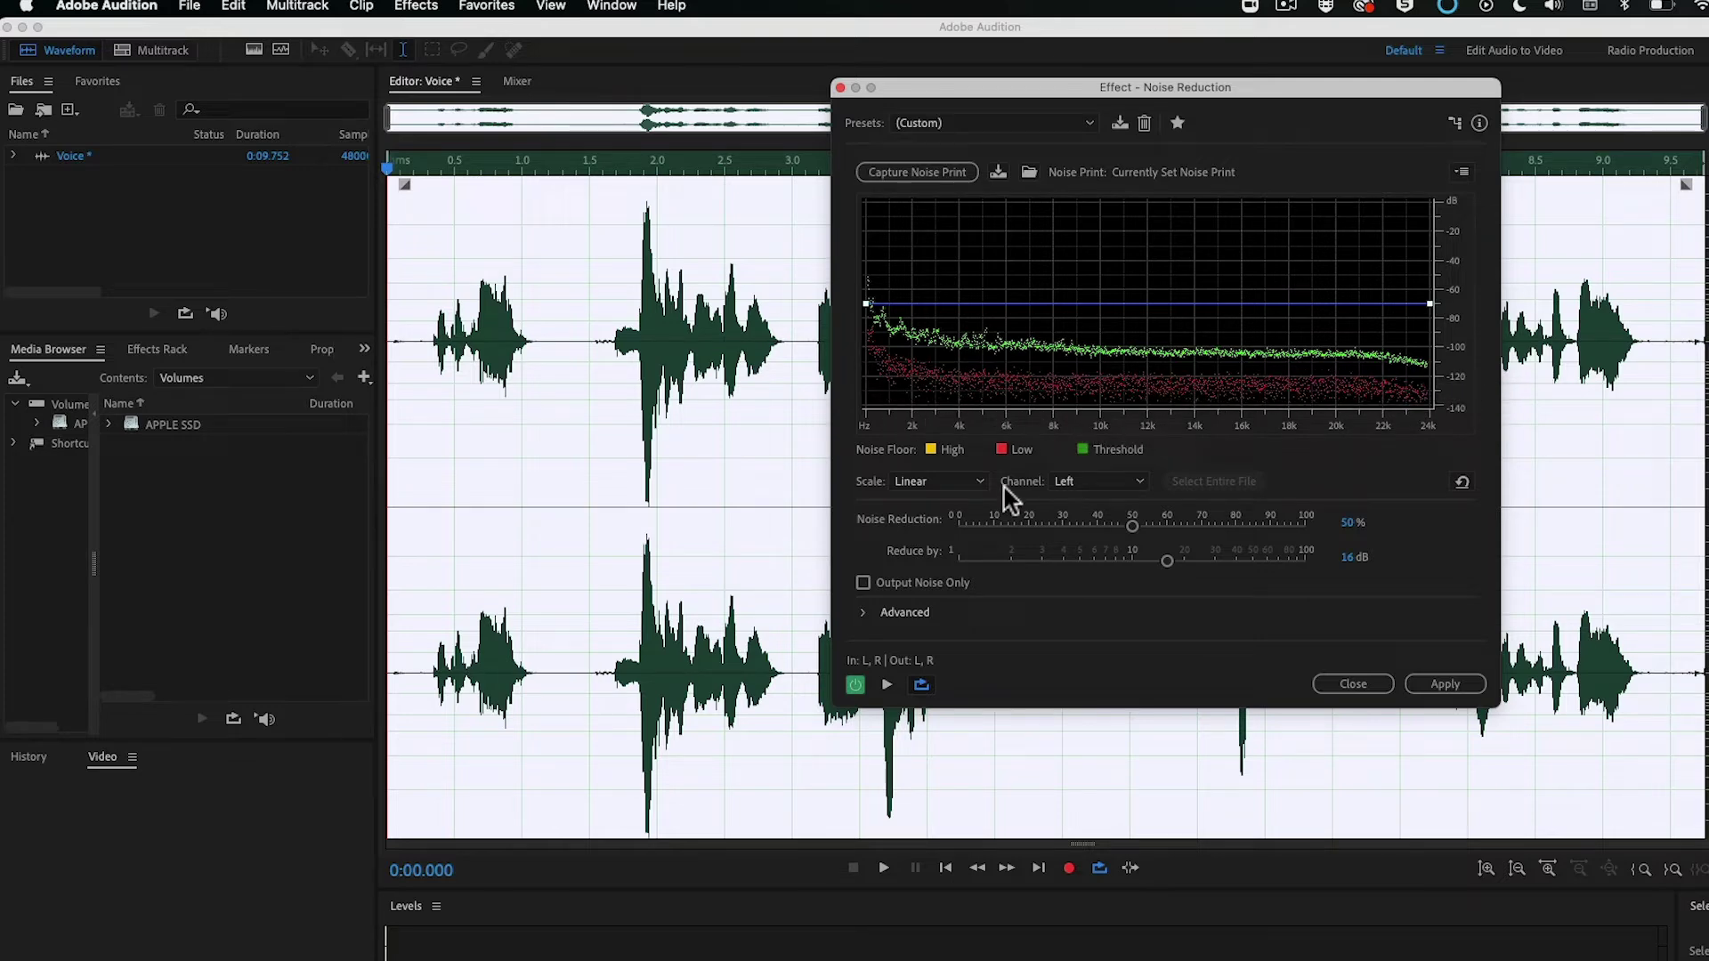
click(1444, 684)
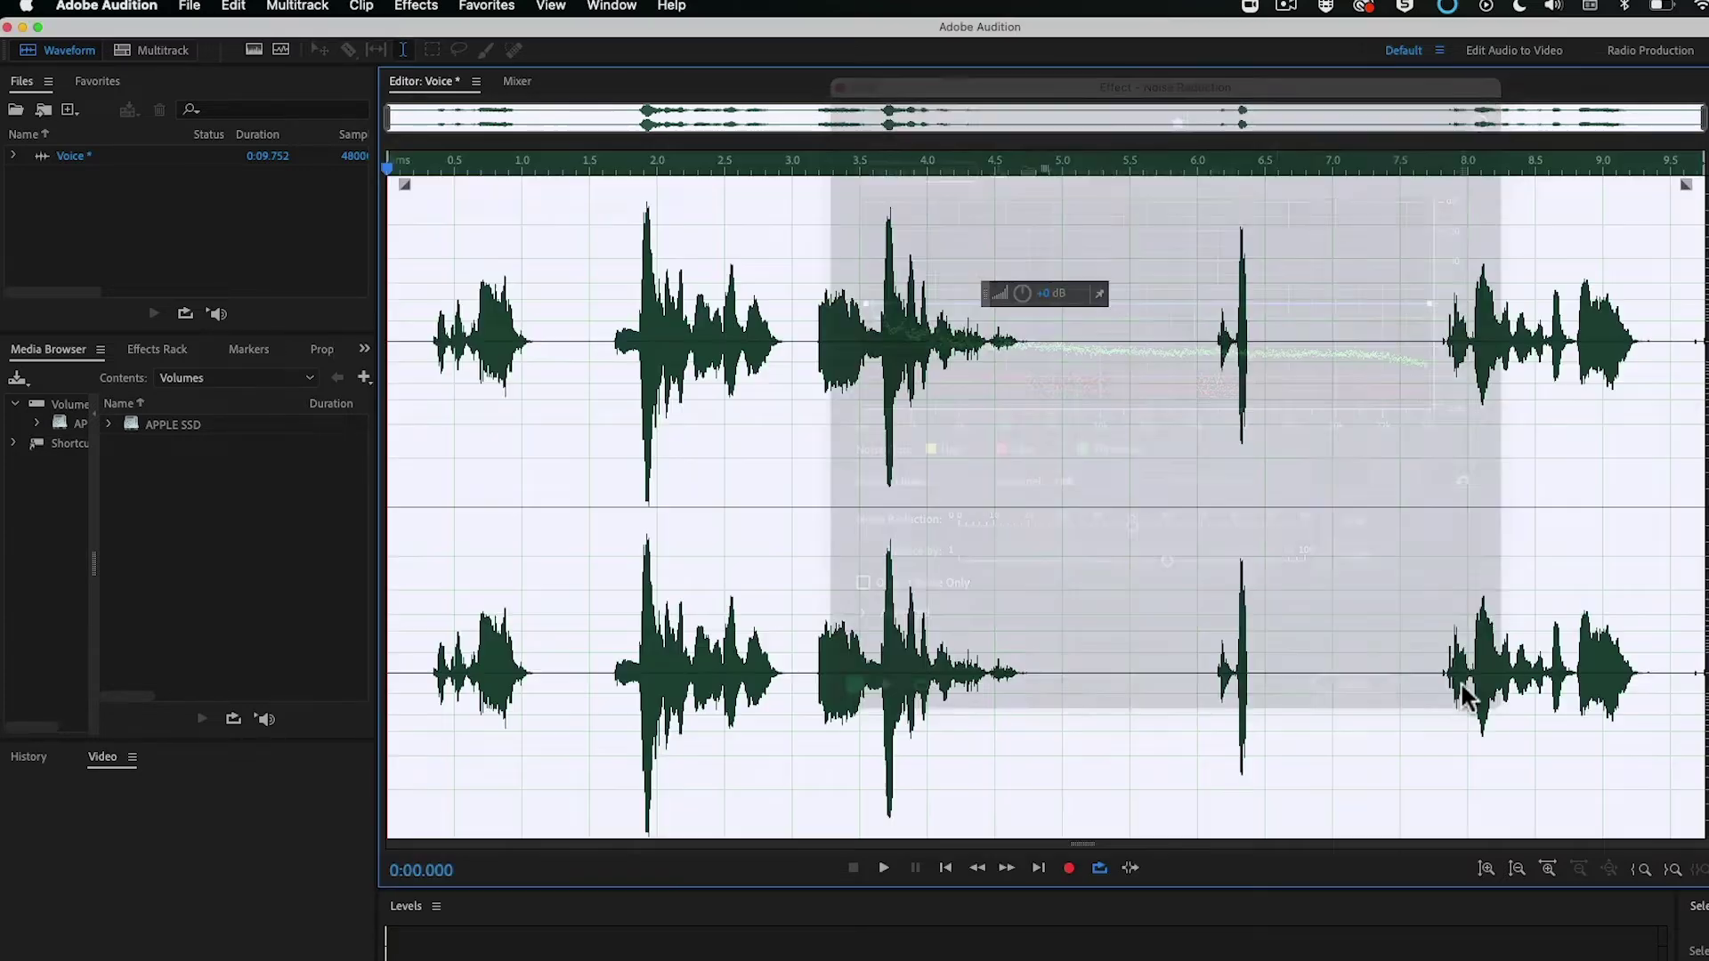
drag(1040, 340, 1162, 338)
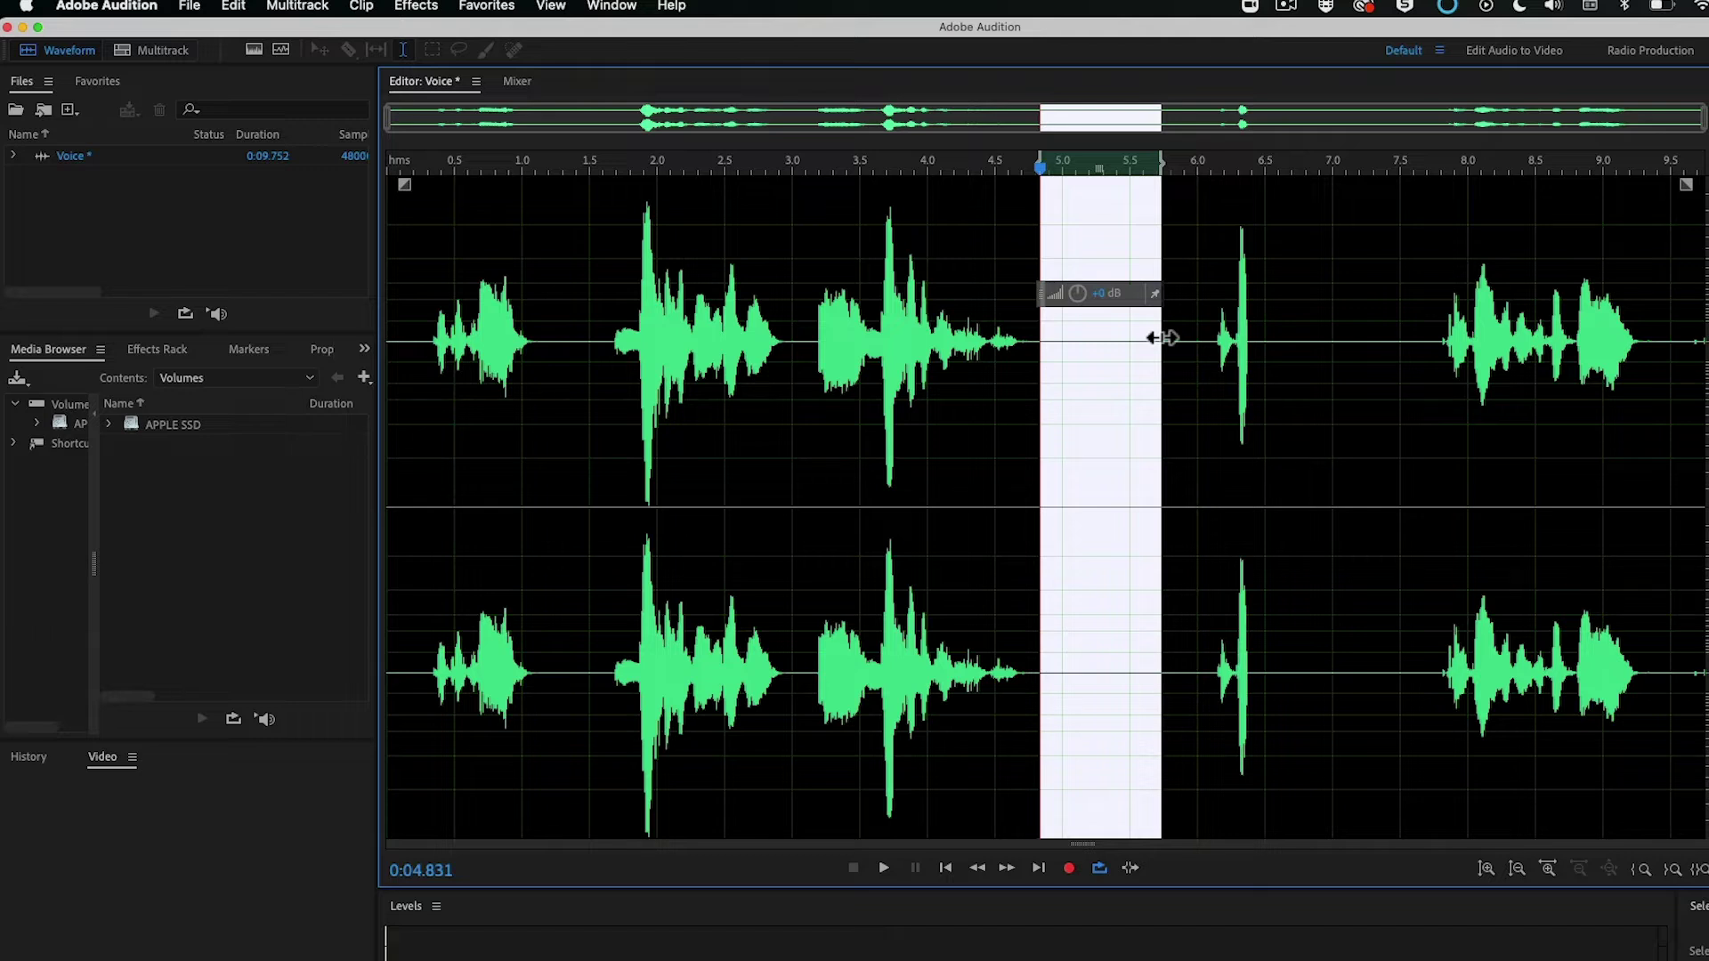
click(1050, 344)
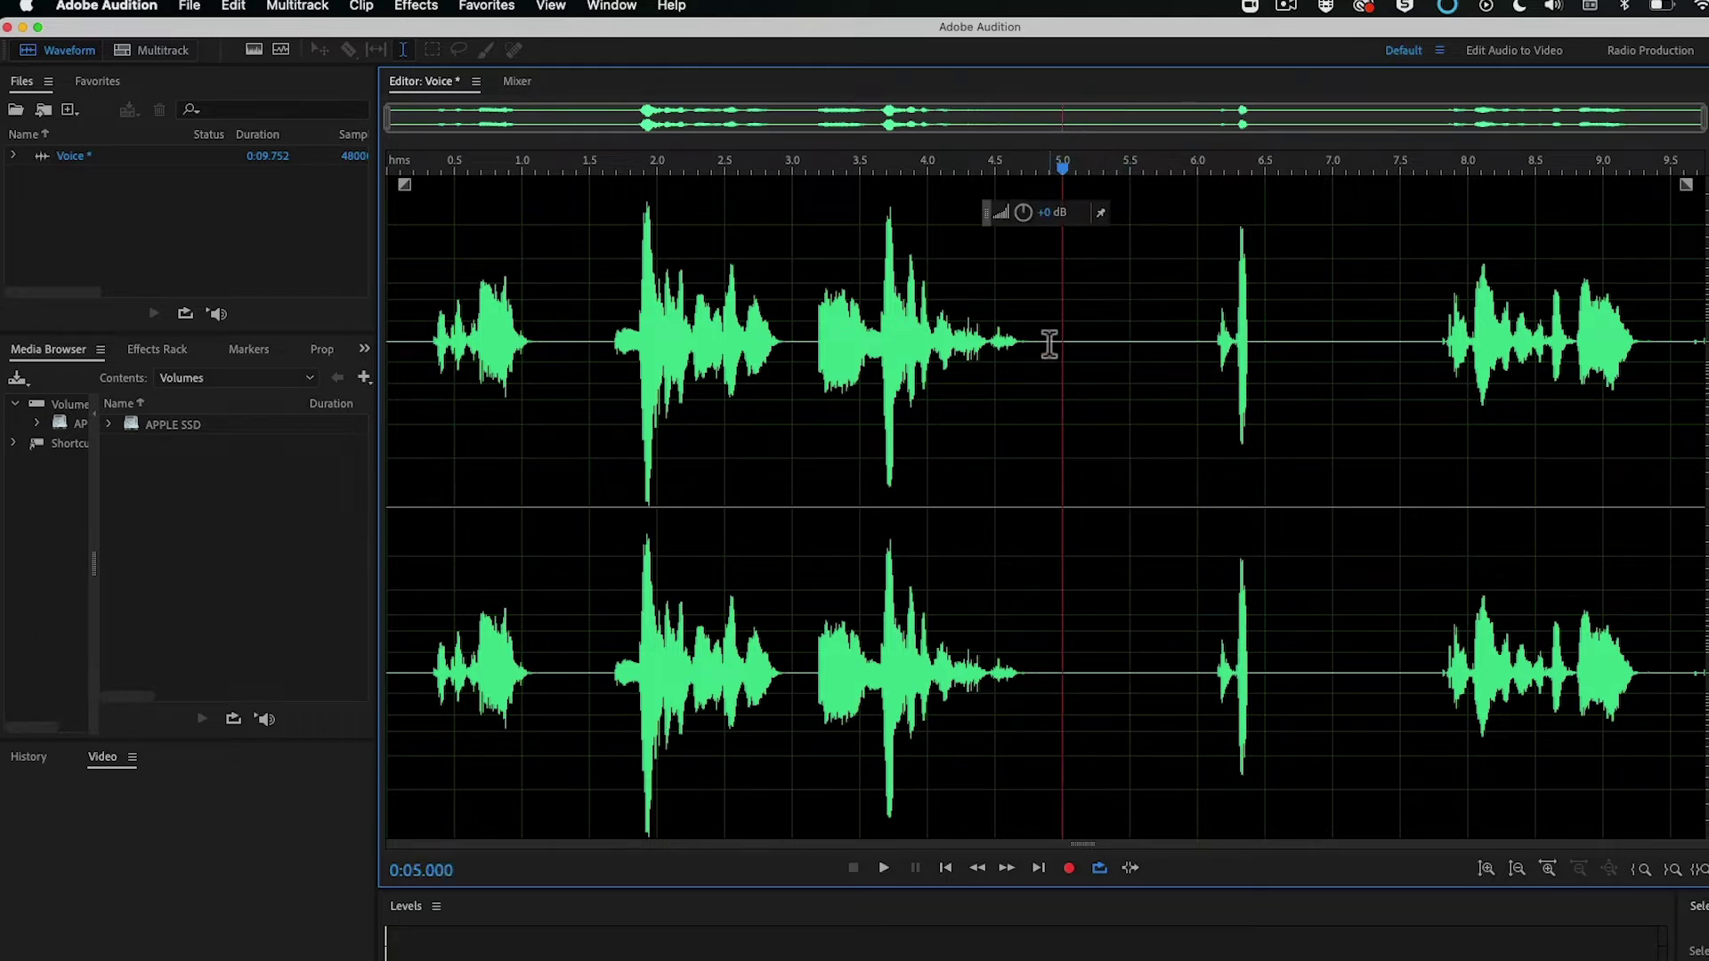
click(884, 868)
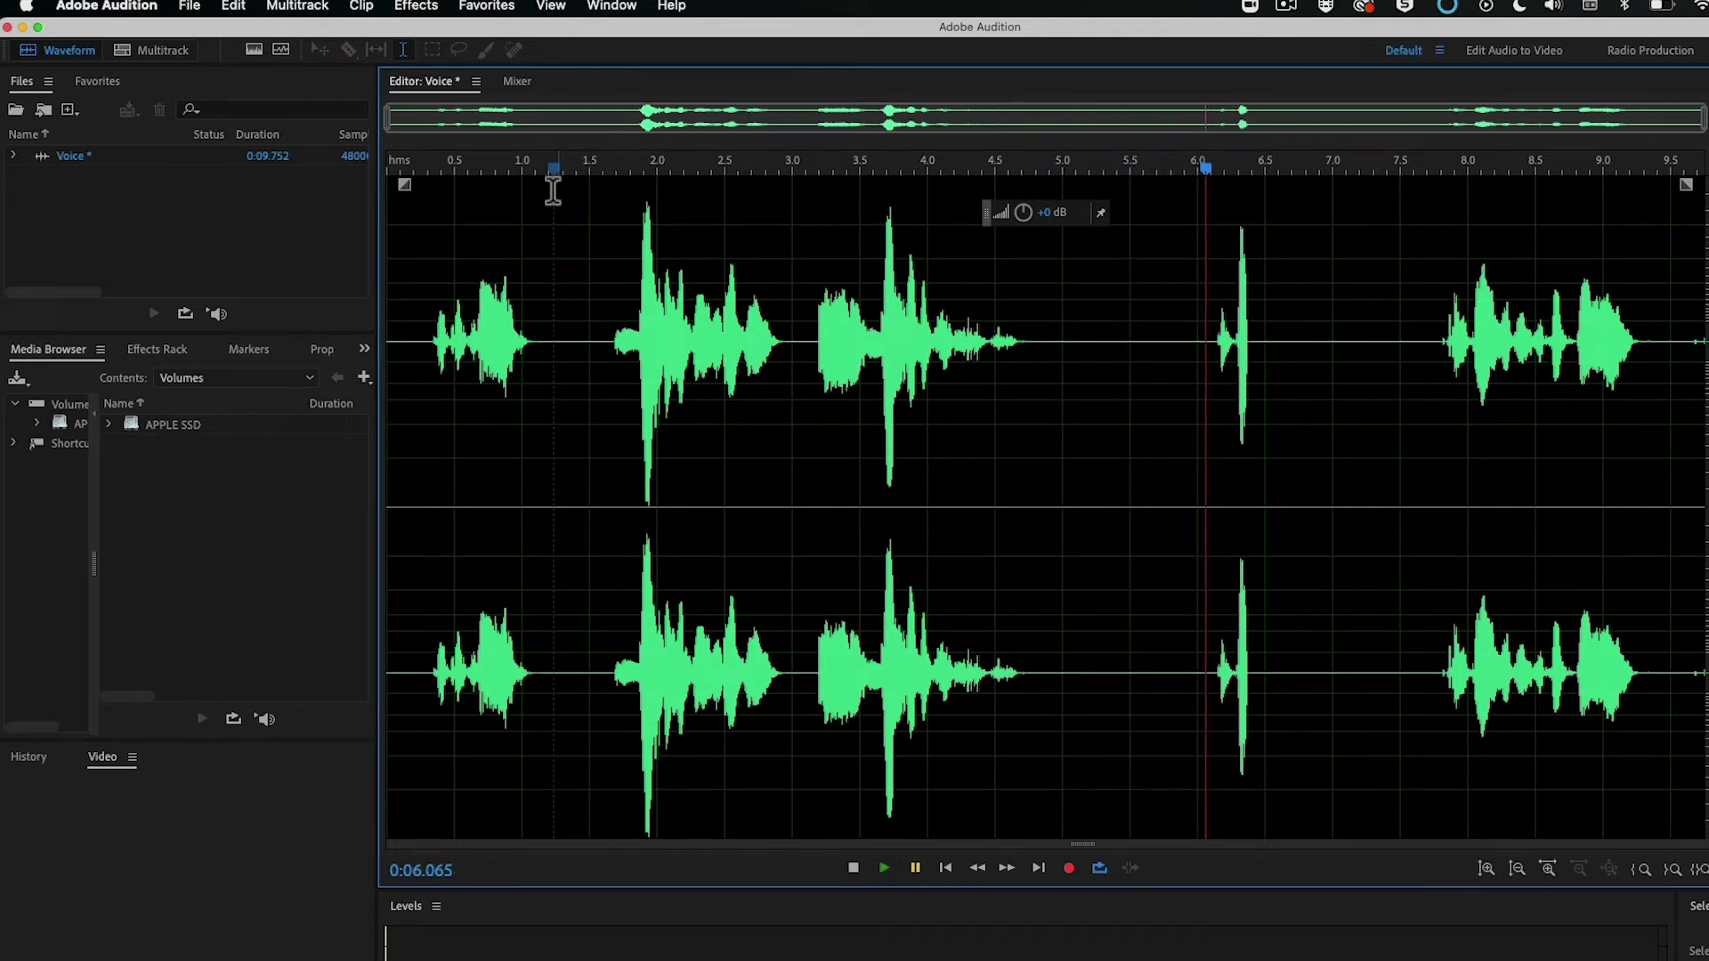
click(580, 171)
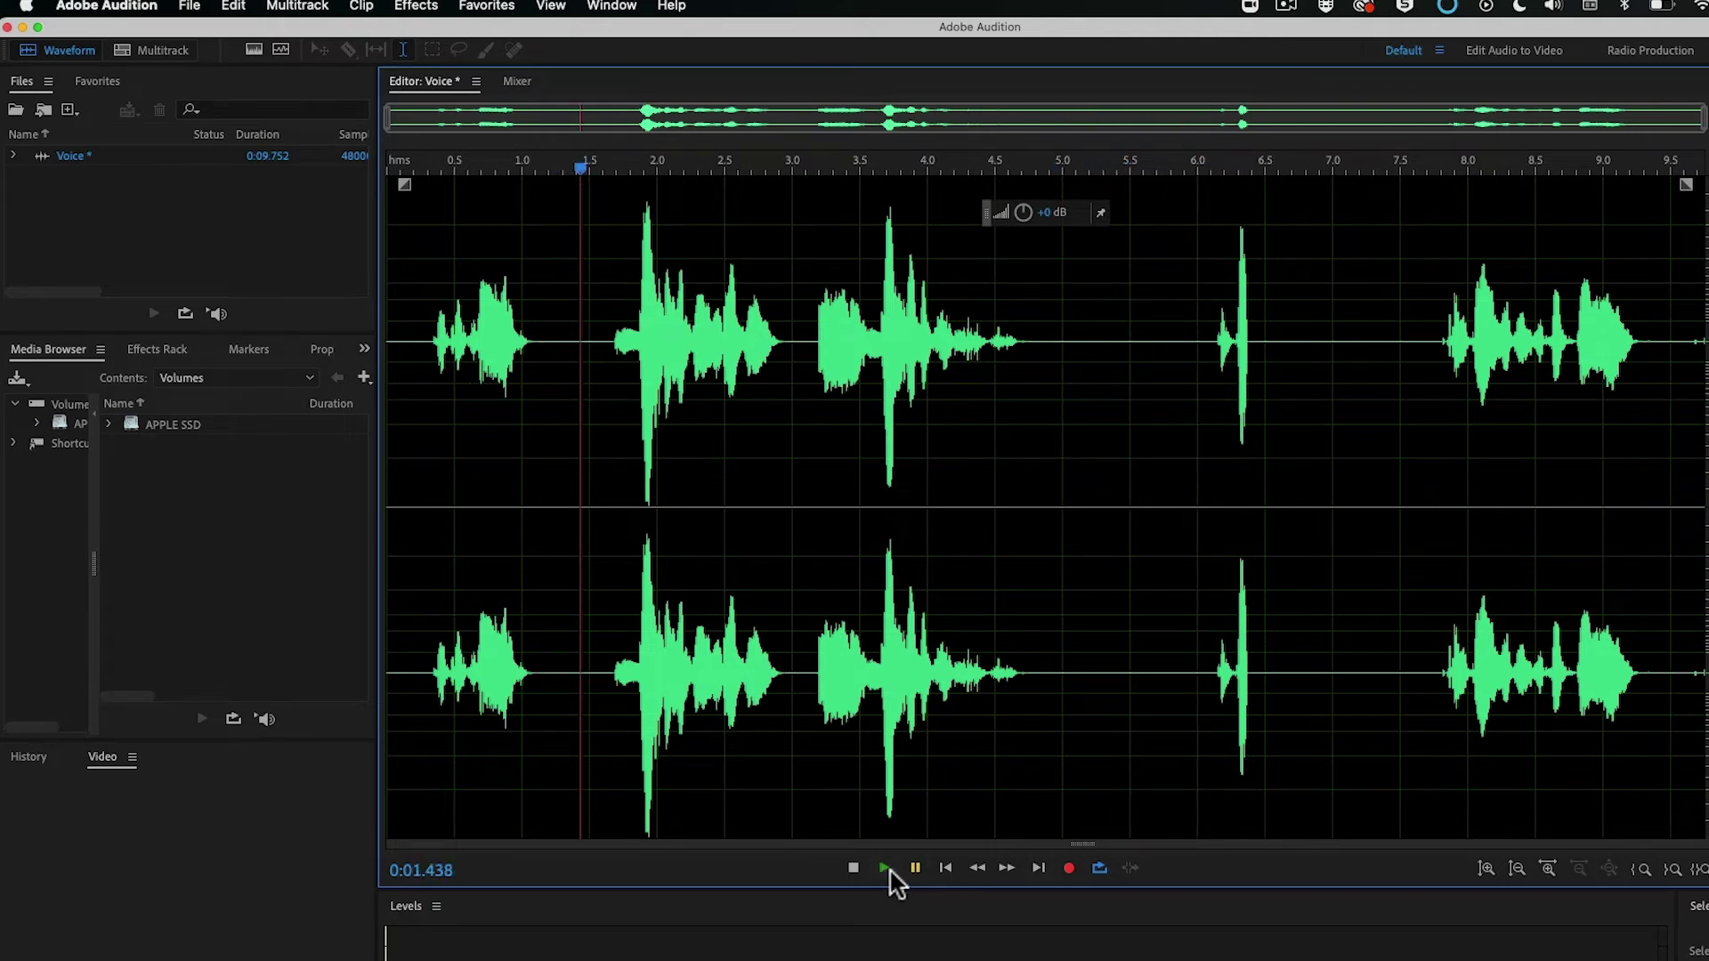
Play the recording and apply a Parametric Equalizer that lifts the lows and highs
click(904, 874)
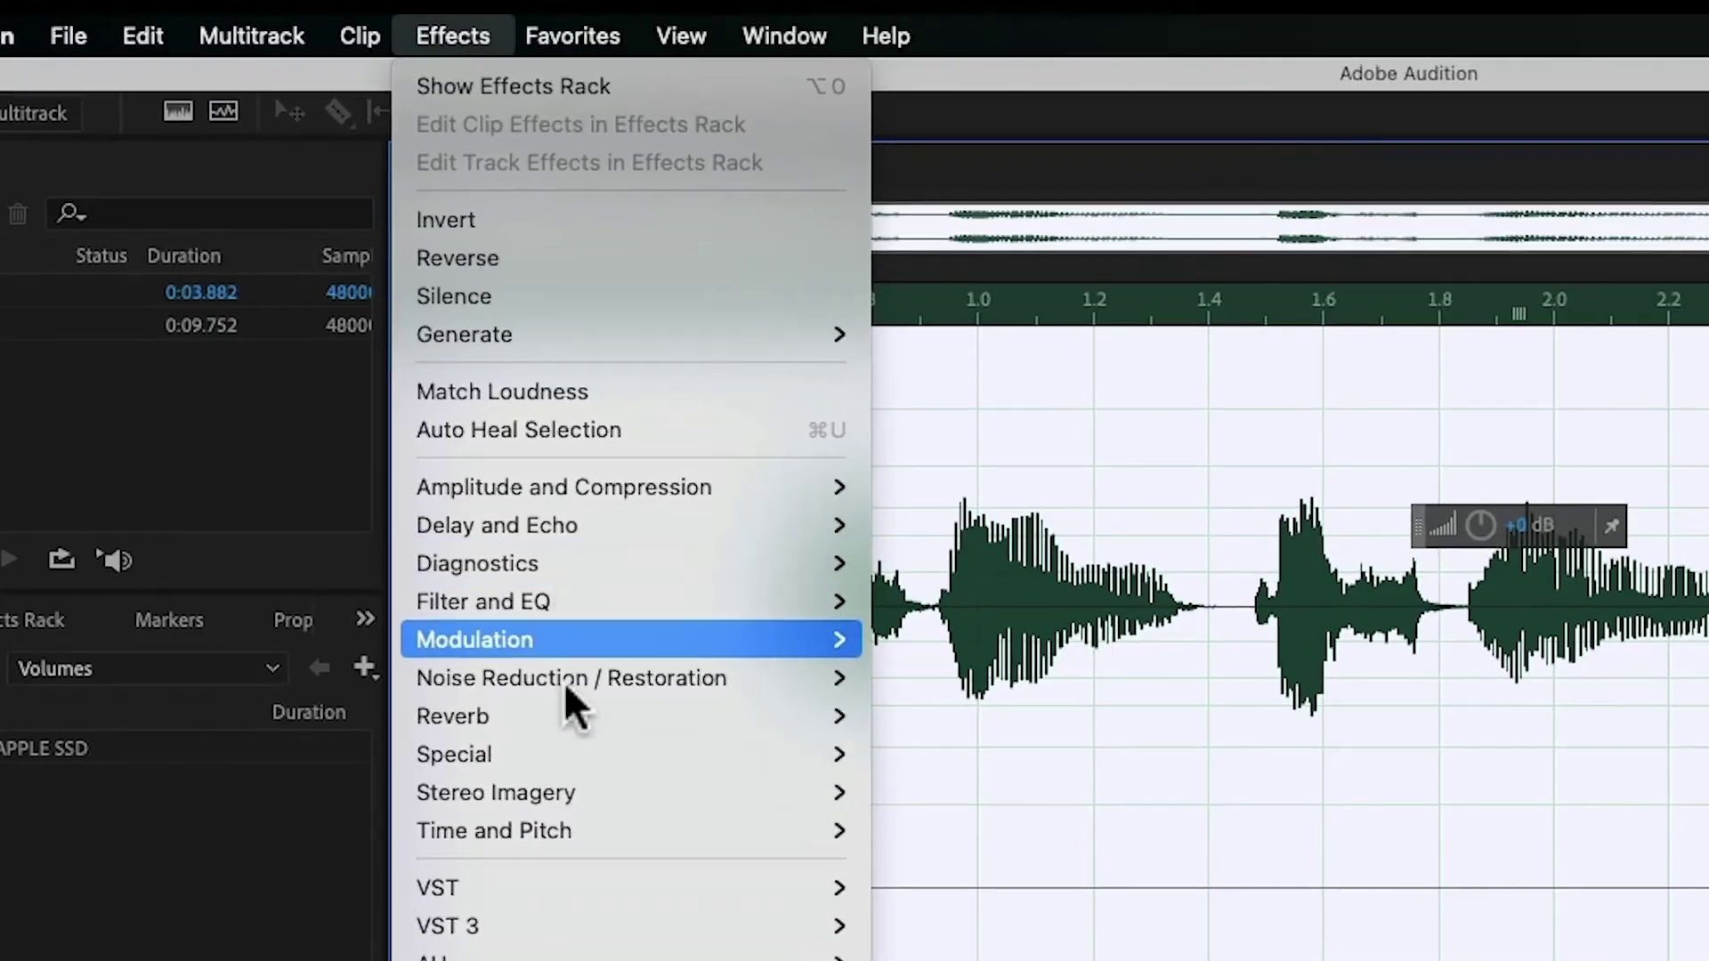
mouse_move(606, 585)
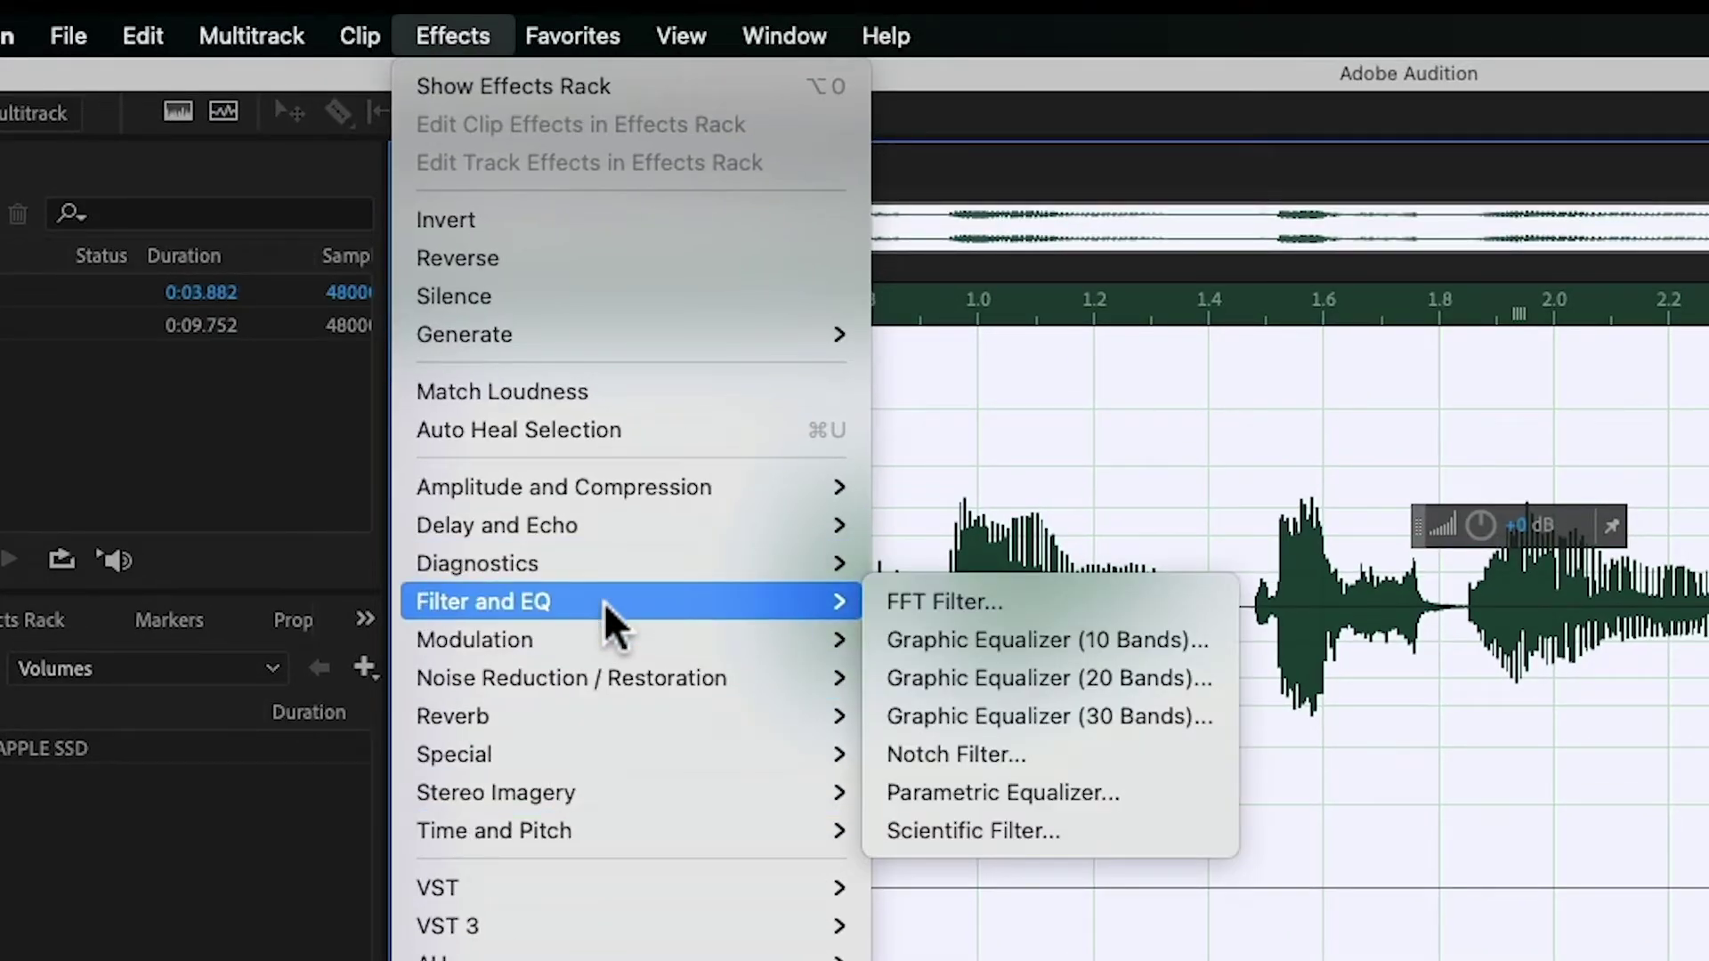
click(980, 796)
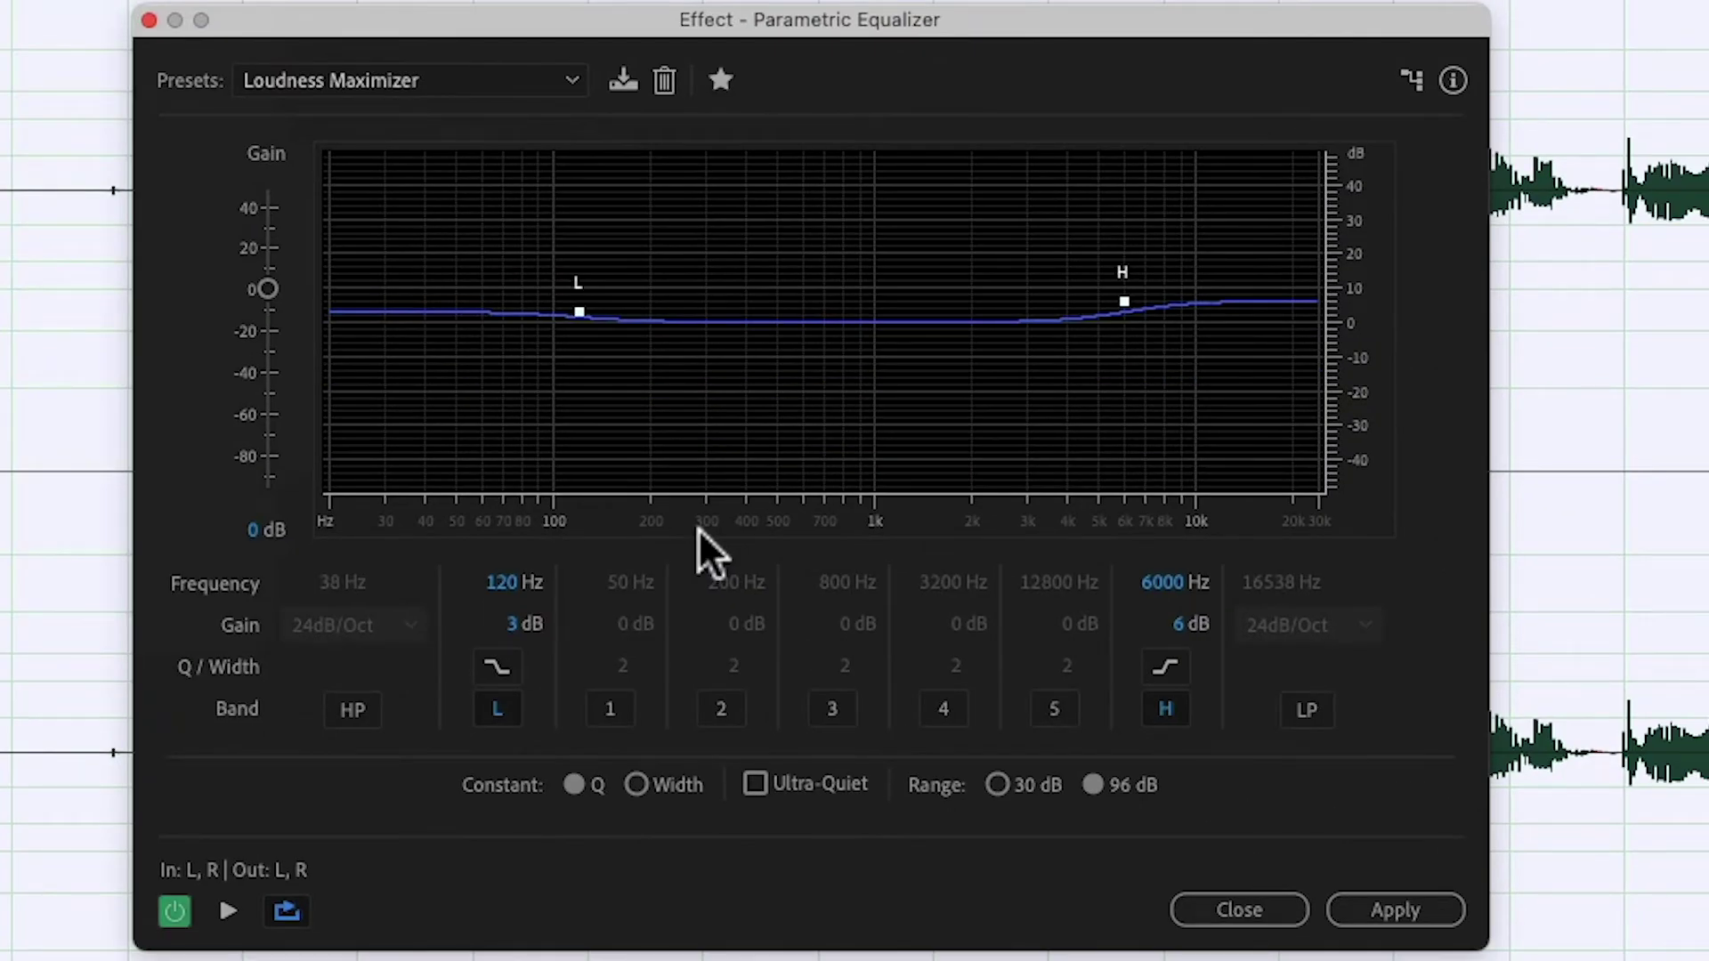
click(1365, 914)
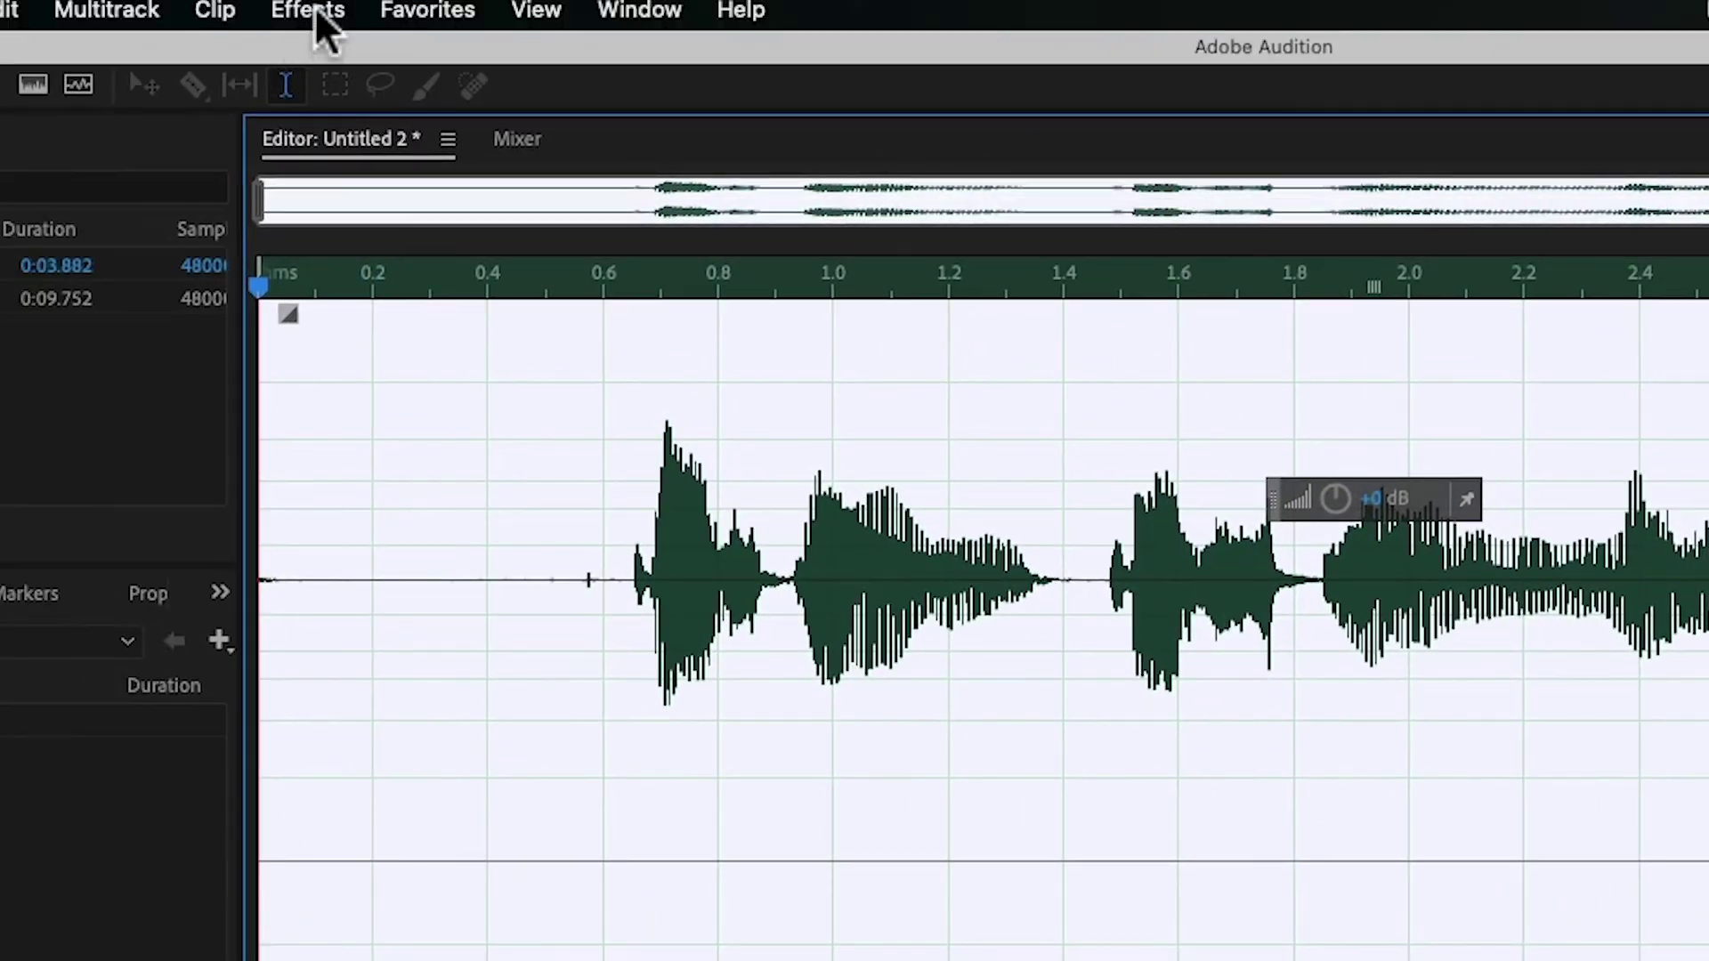
Normalize the clip to 98.8%
click(241, 0)
mouse_move(344, 425)
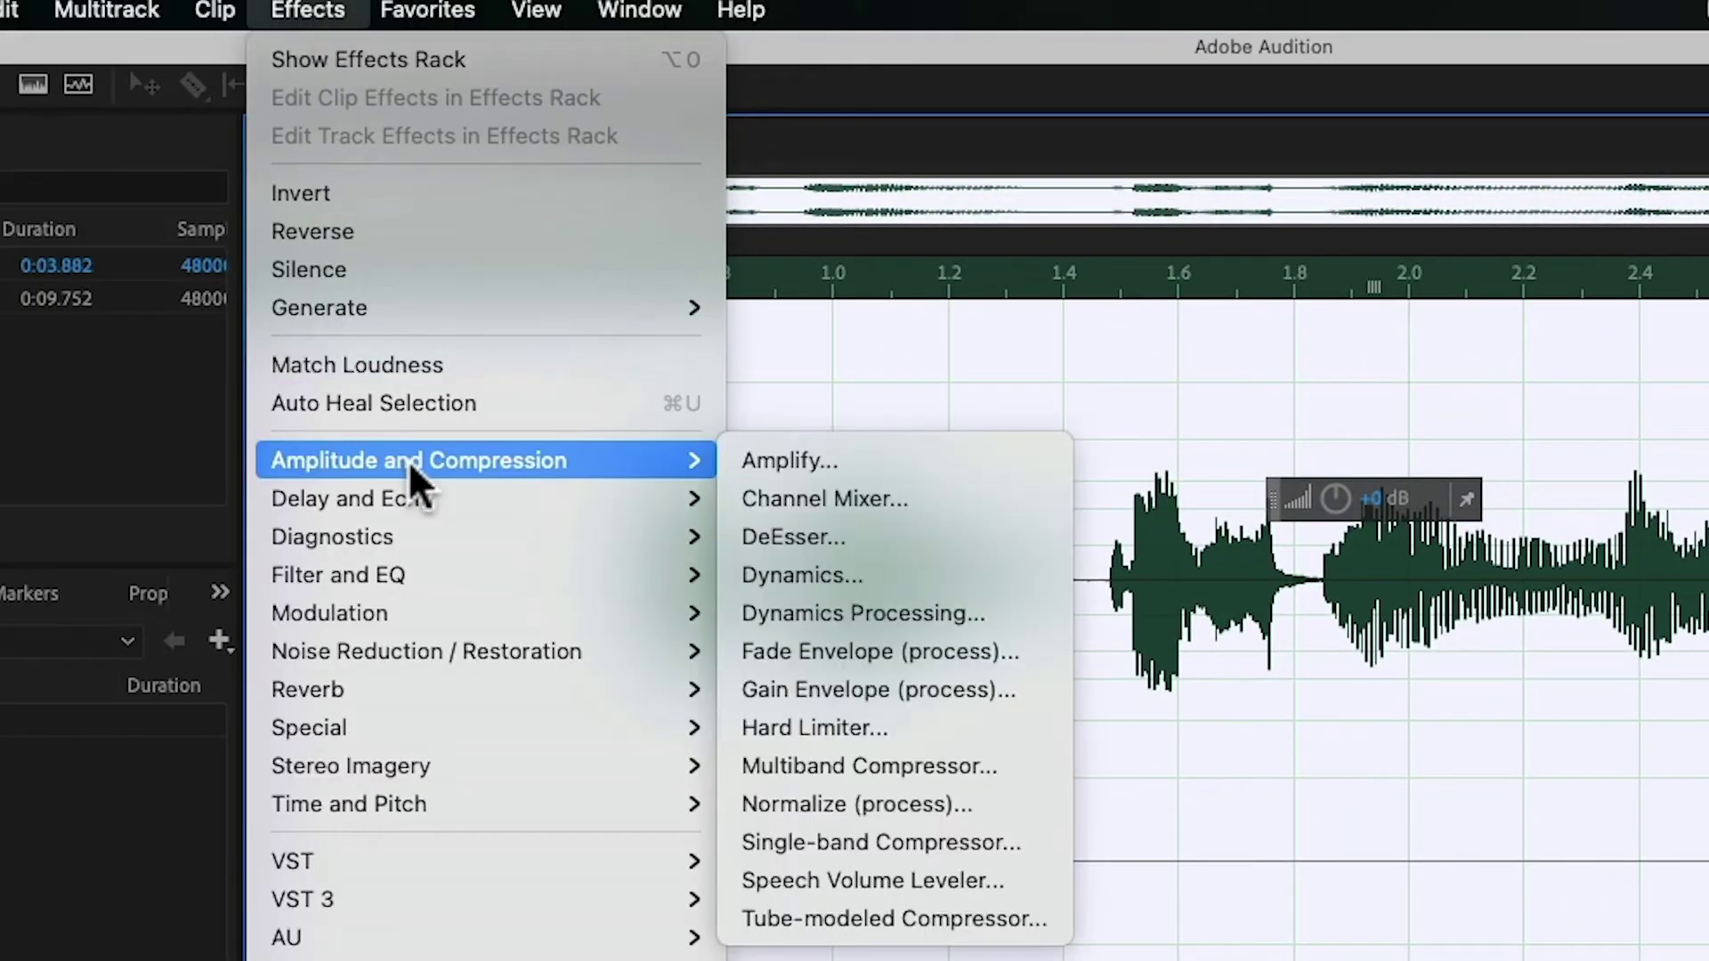
click(887, 805)
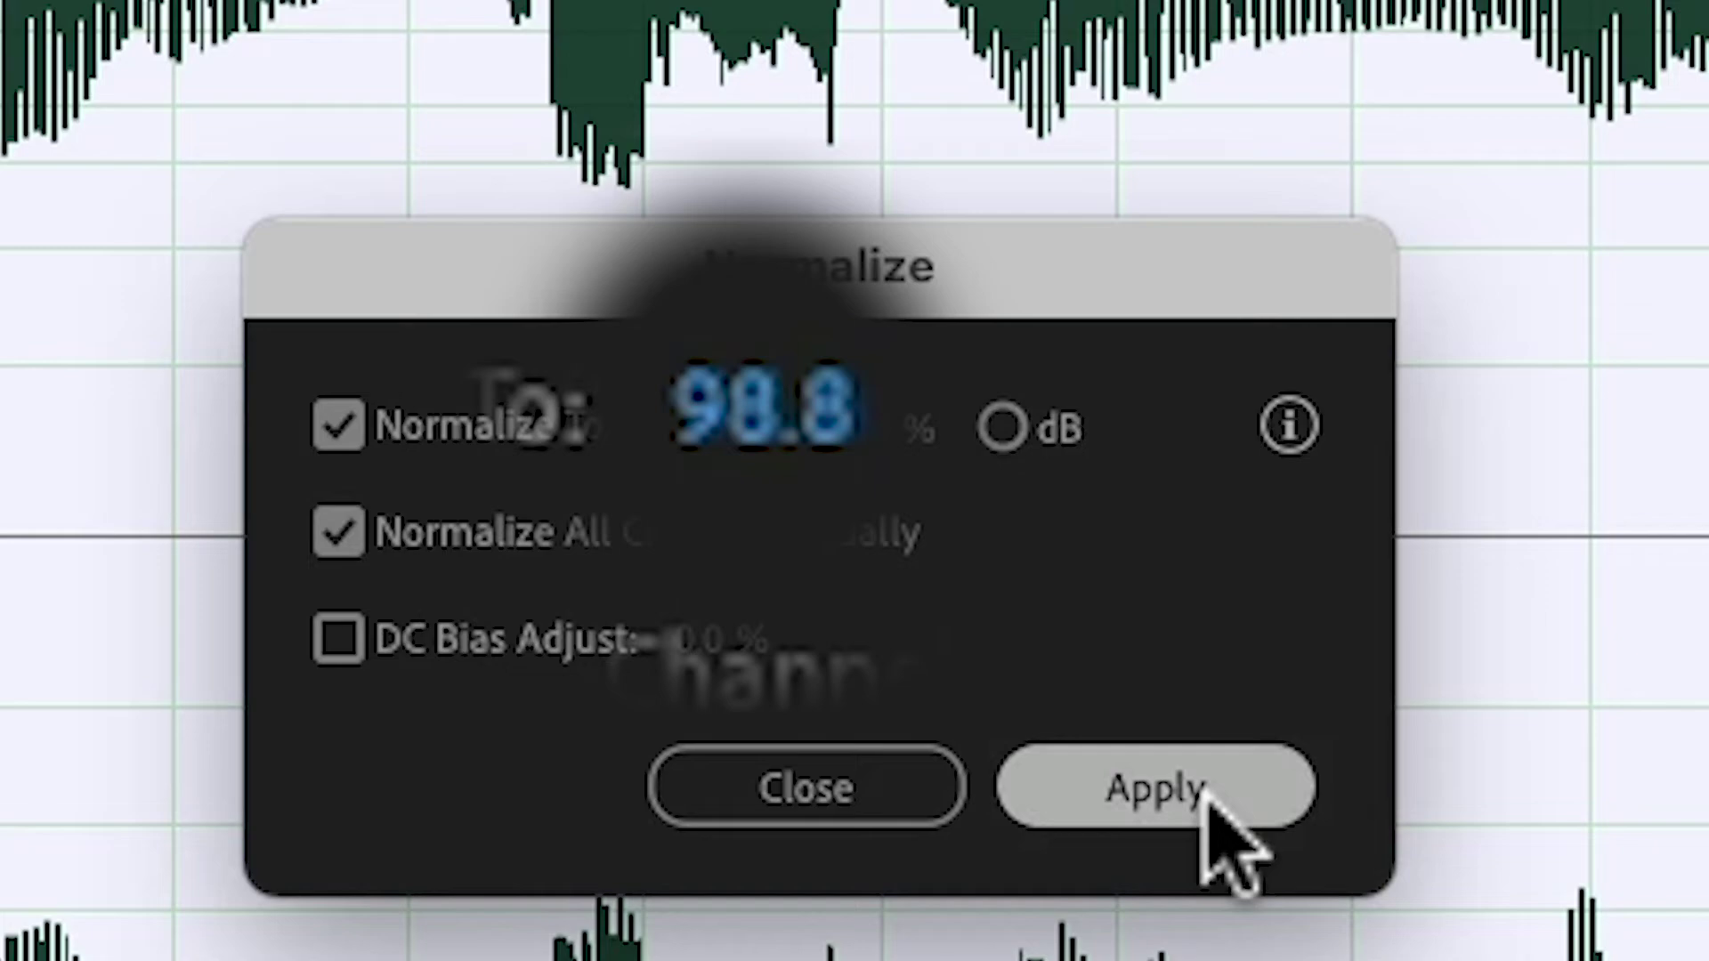
click(1206, 791)
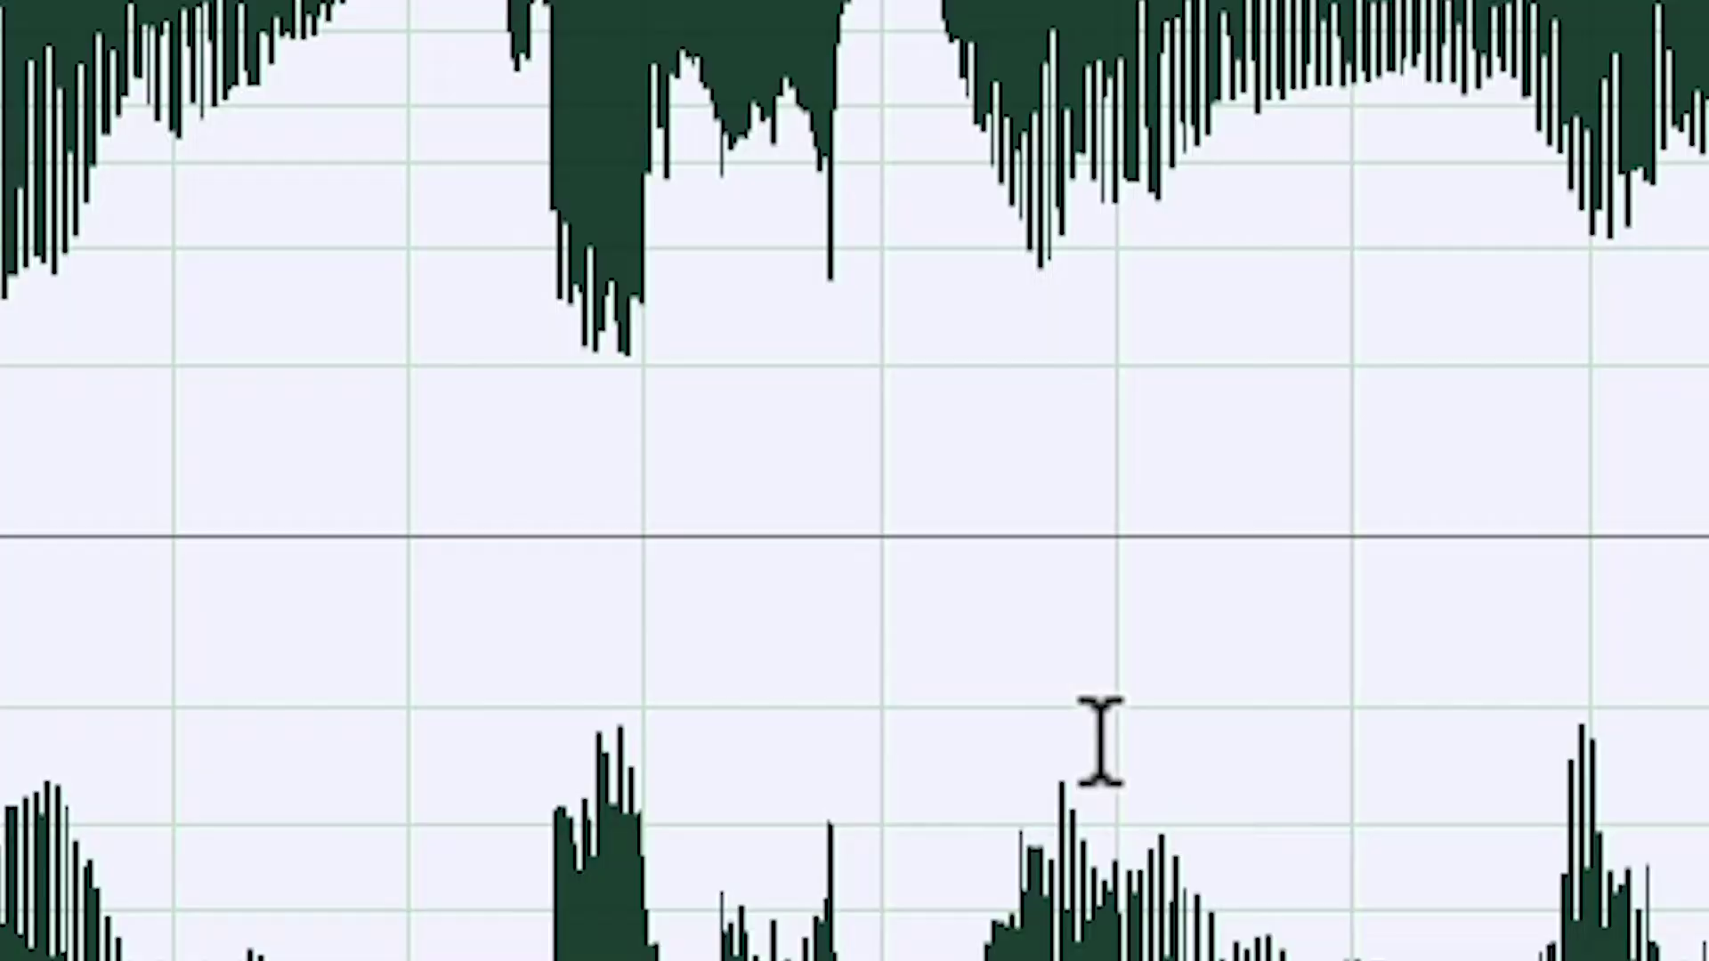
click(203, 15)
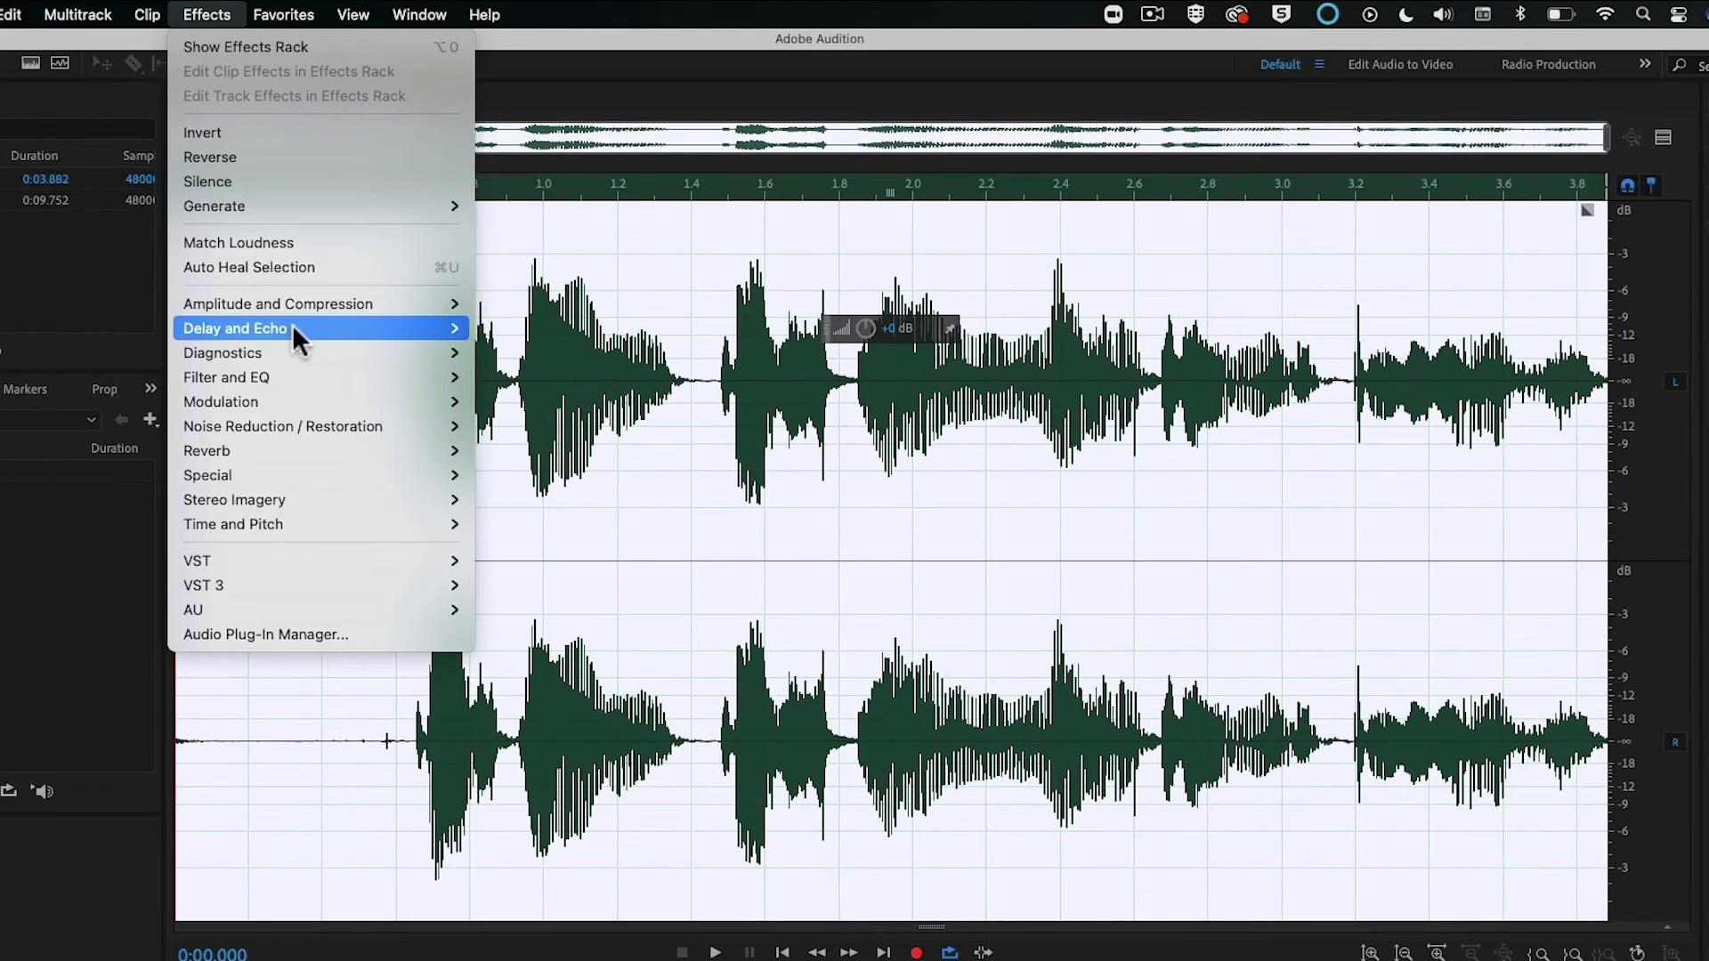
Apply Dynamics Processing with the -20 dB point raised, compressing about 2.03:1
mouse_move(296, 312)
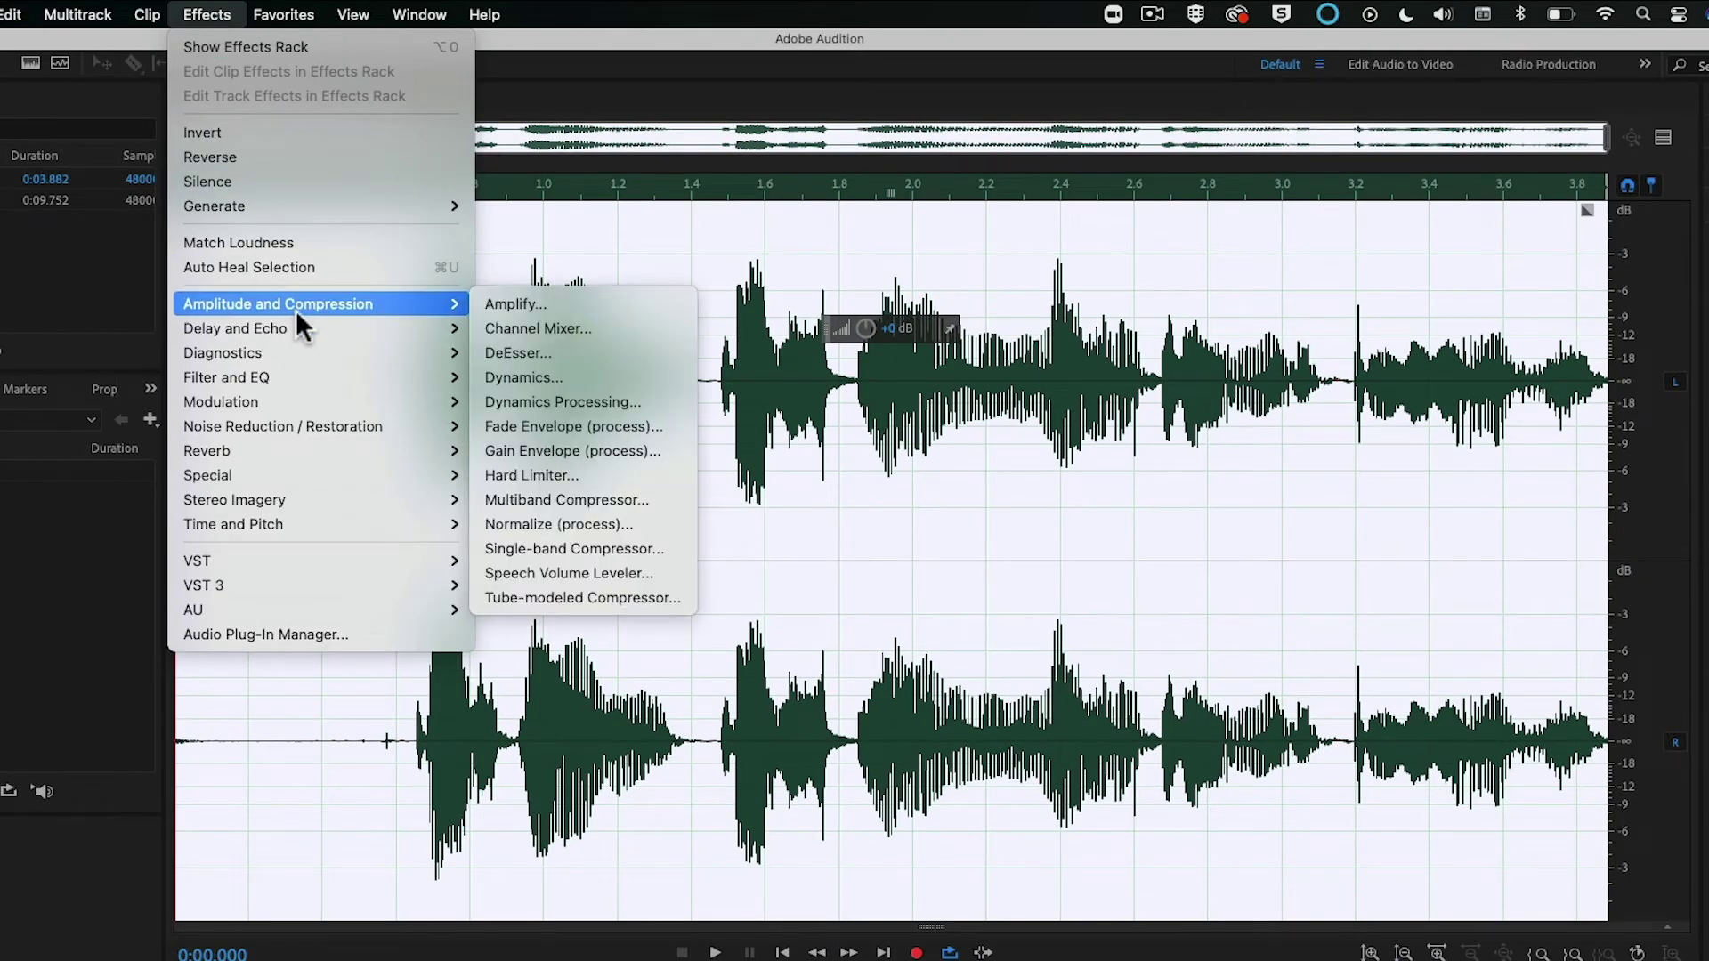
click(563, 402)
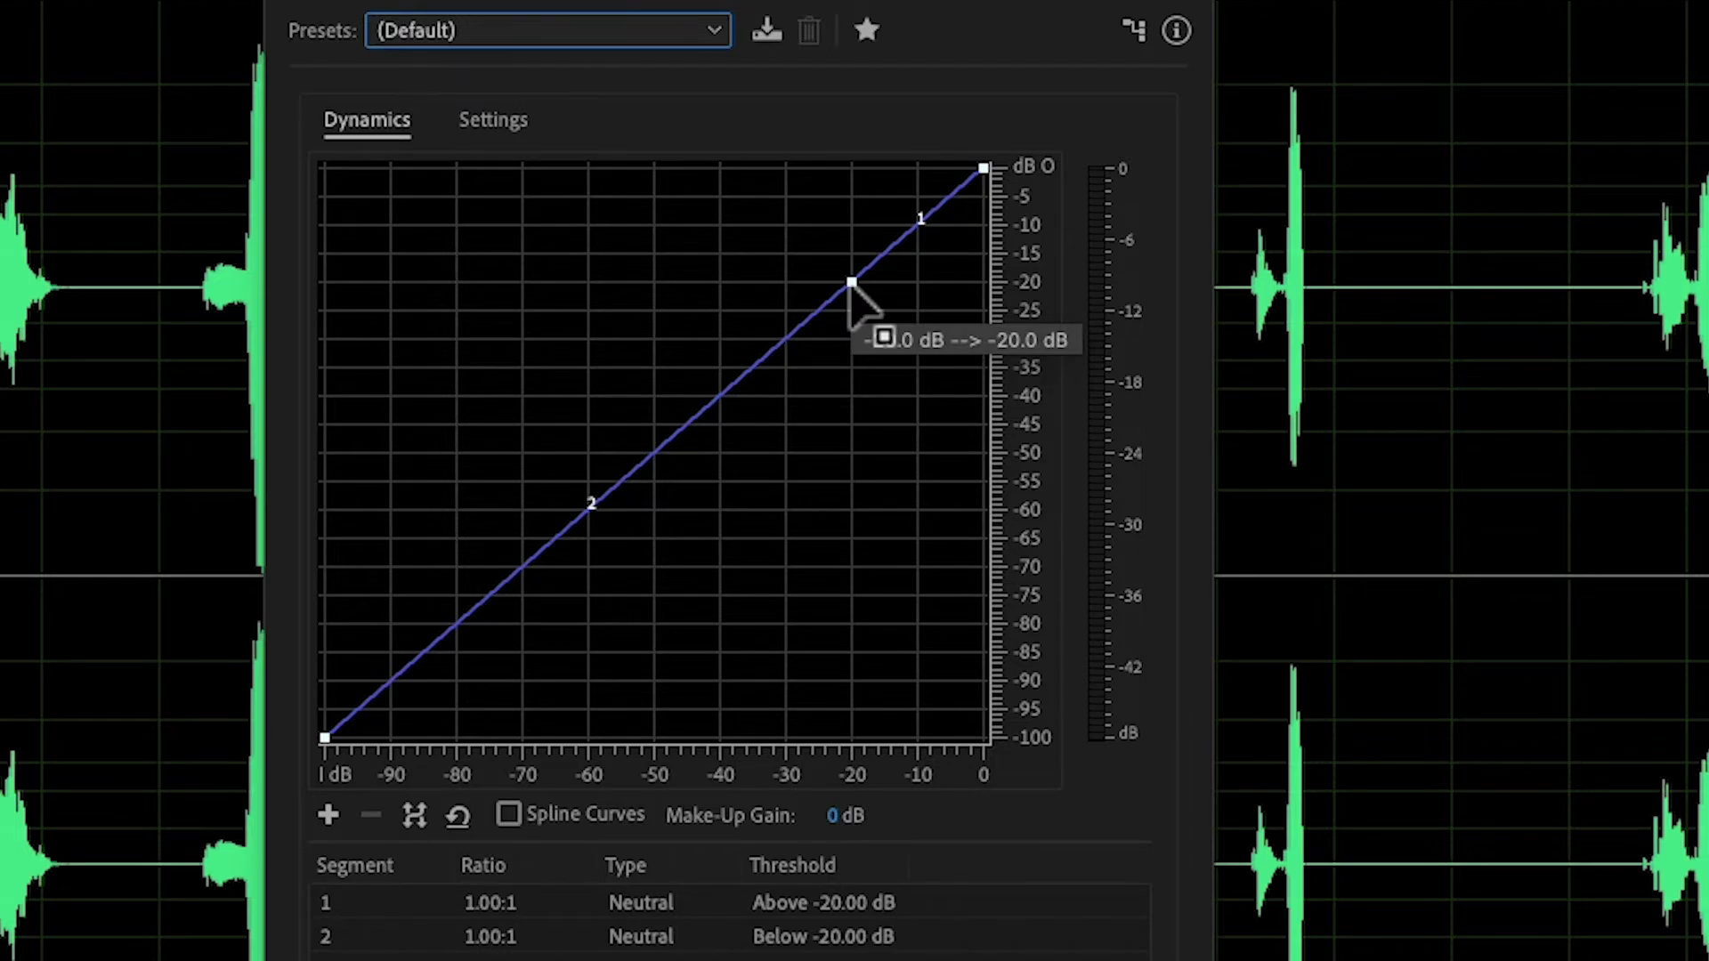
drag(852, 283, 849, 221)
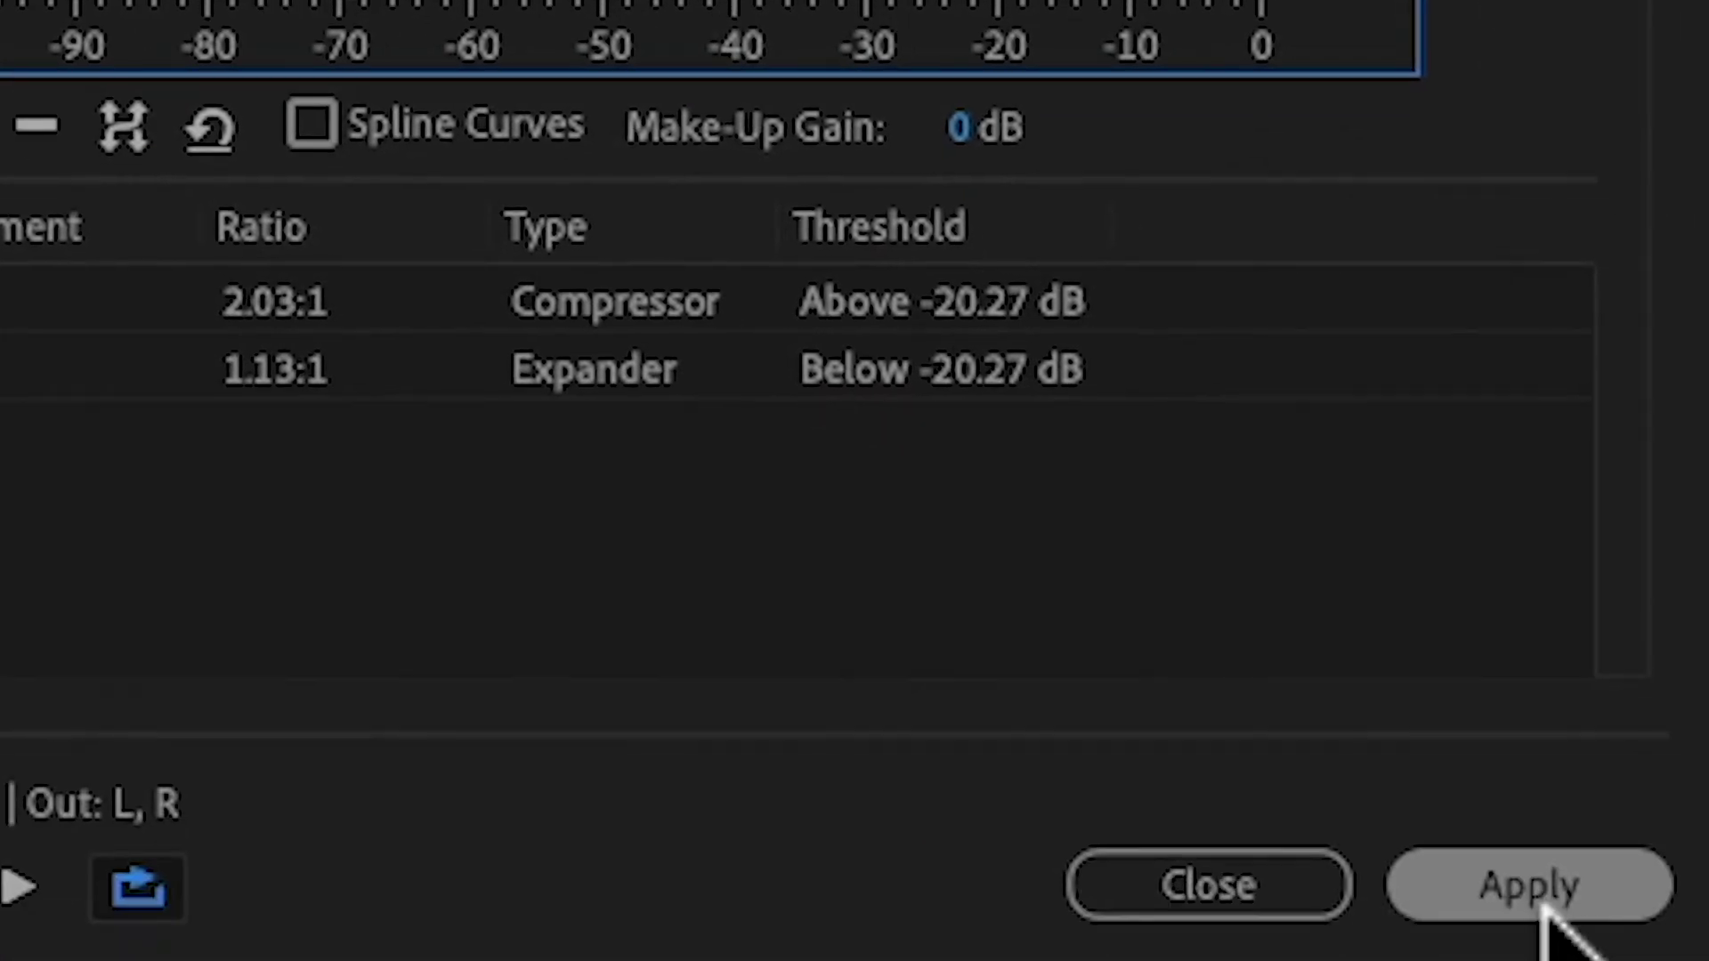
click(1526, 885)
Bring up the Normalize (process) settings at 98.8%
click(207, 14)
mouse_move(301, 303)
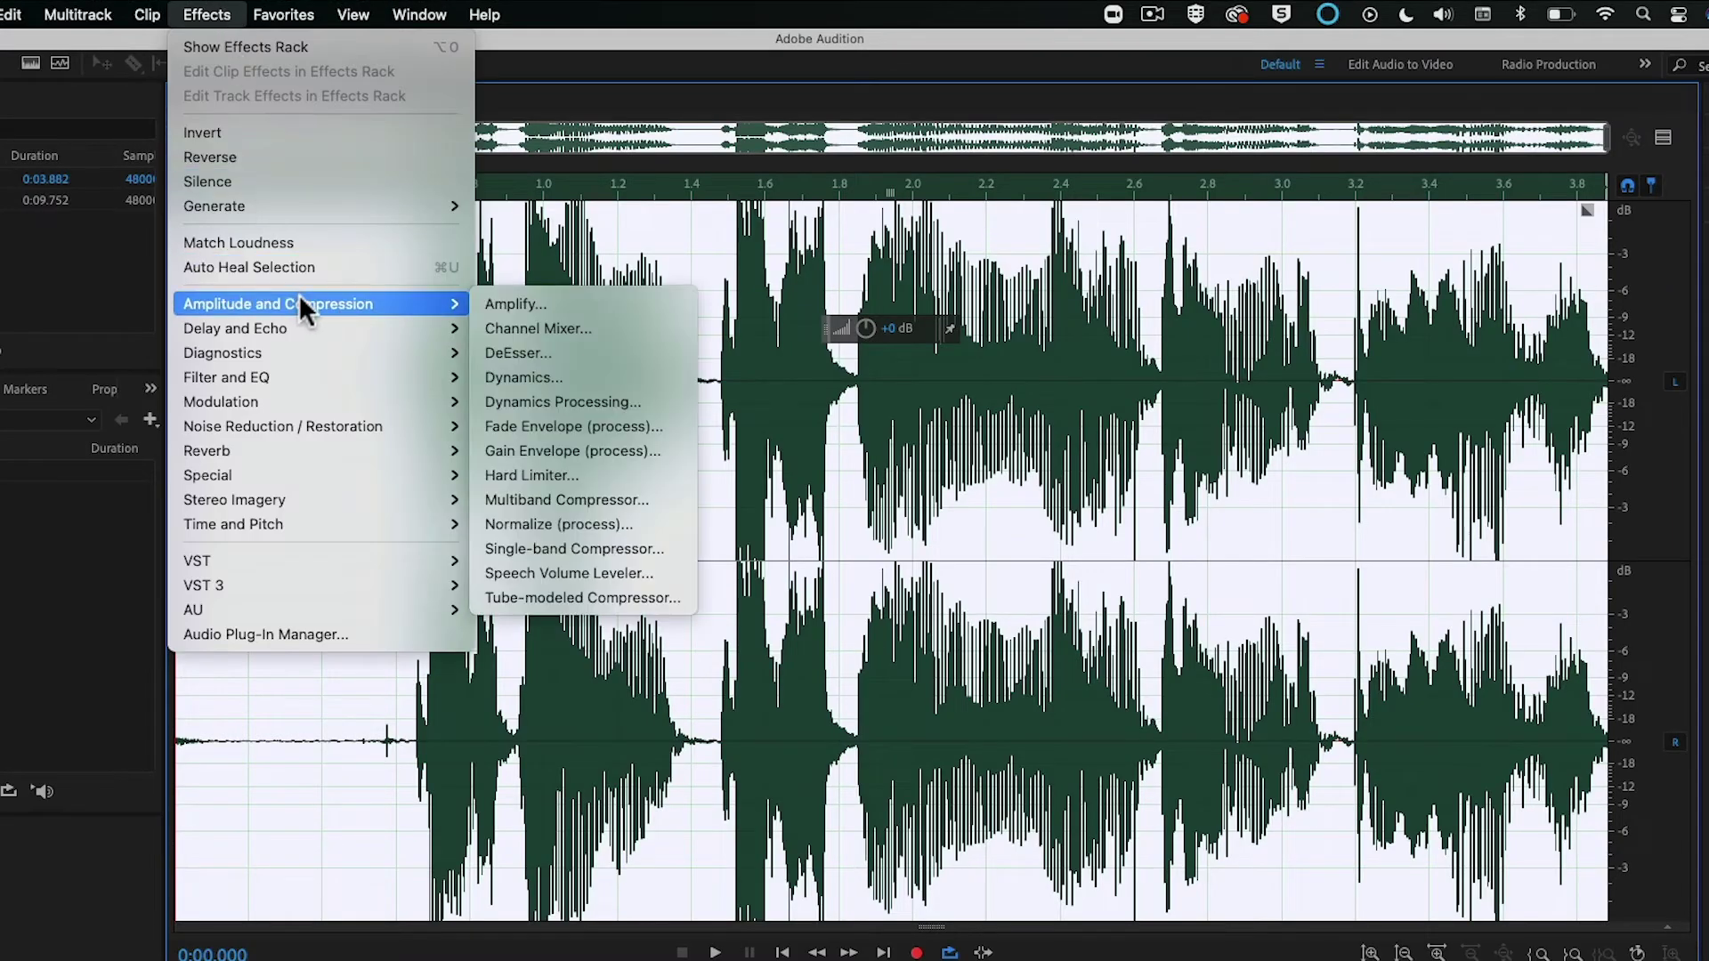
click(568, 524)
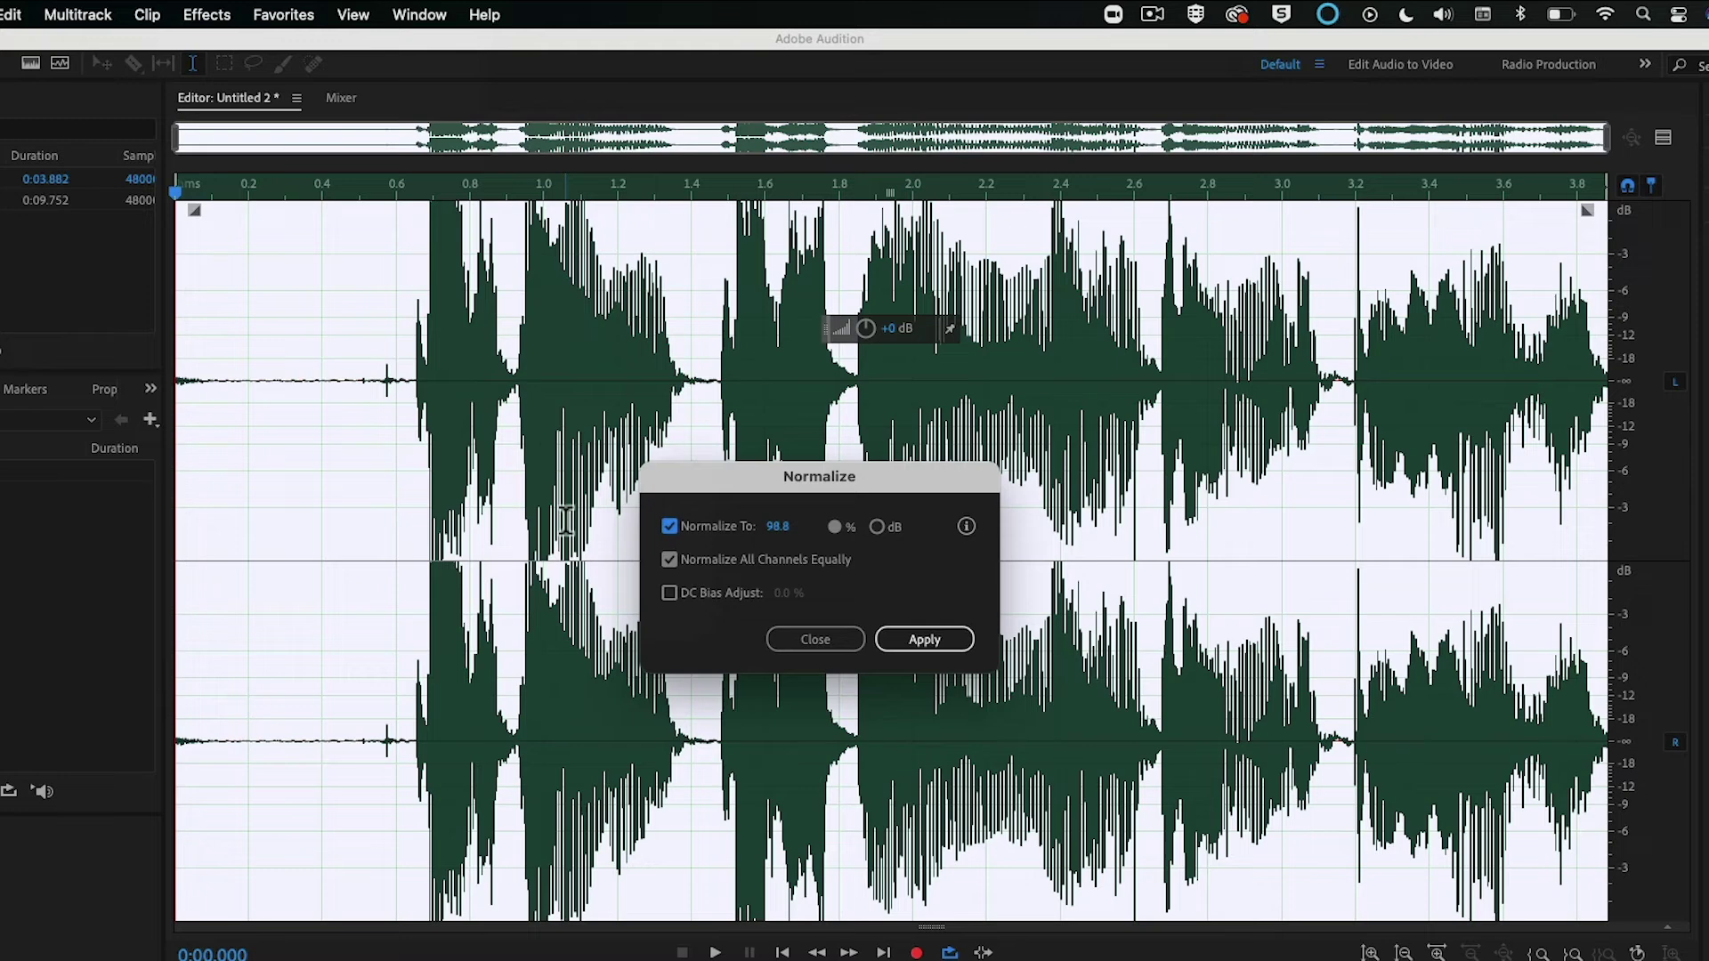
Apply the normalize and save the recorded steps as the 'Supervoice' favorite
click(925, 641)
click(283, 15)
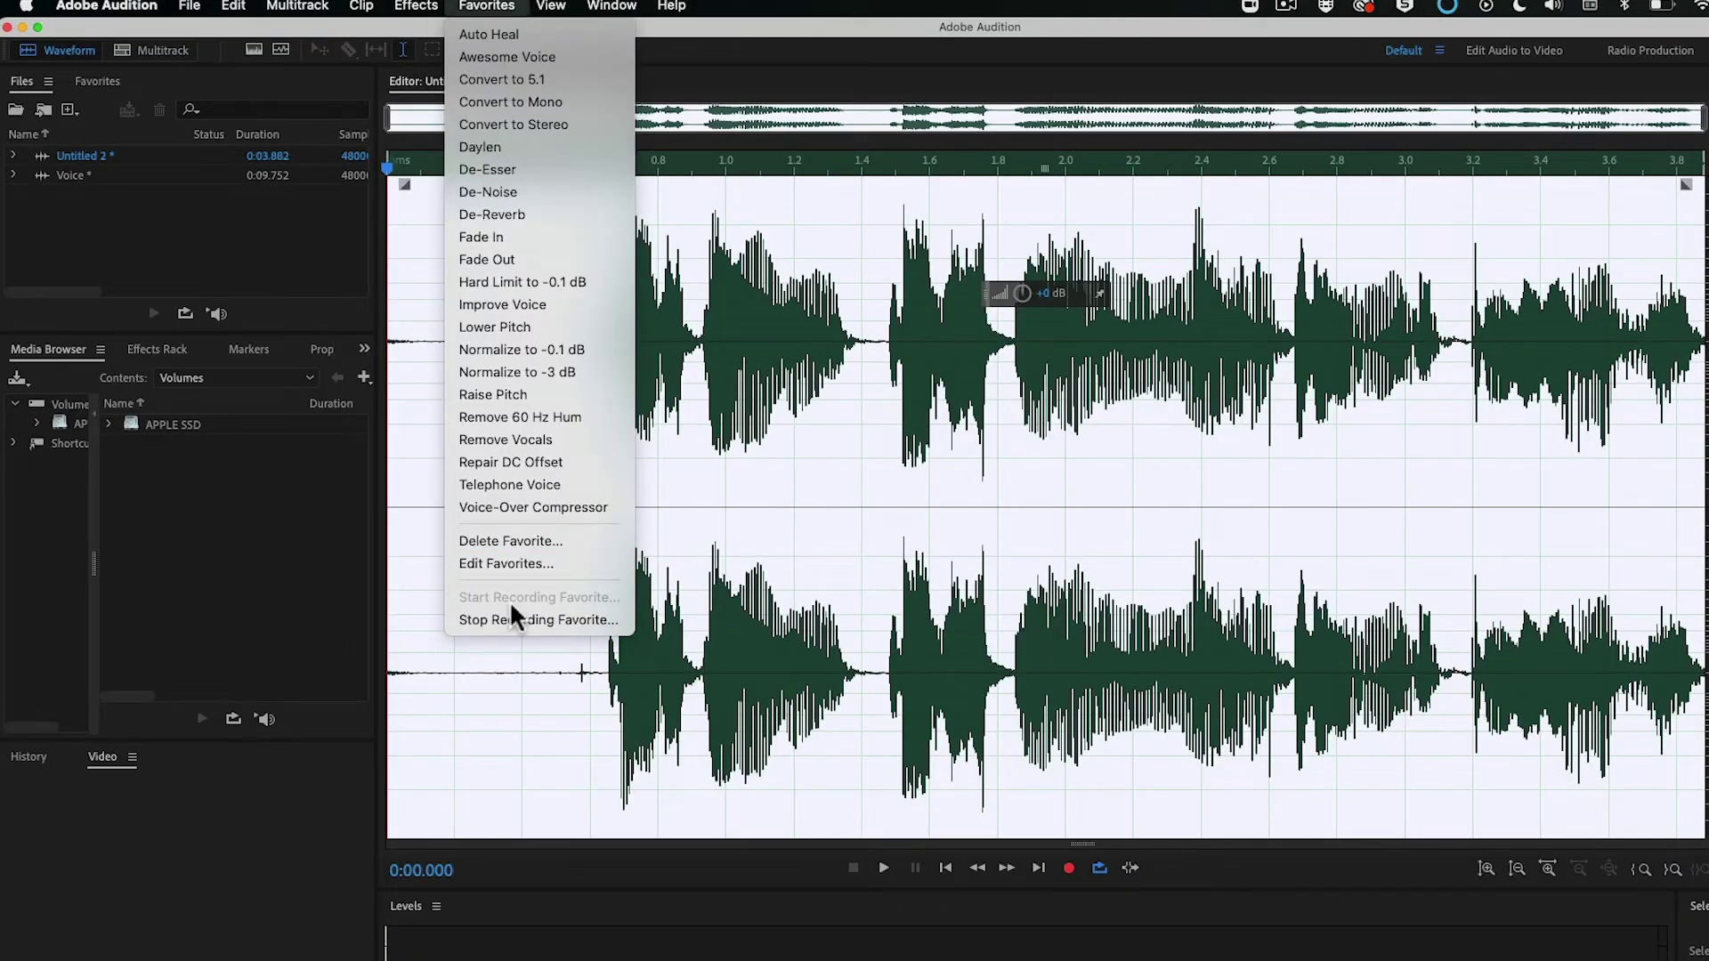
click(516, 615)
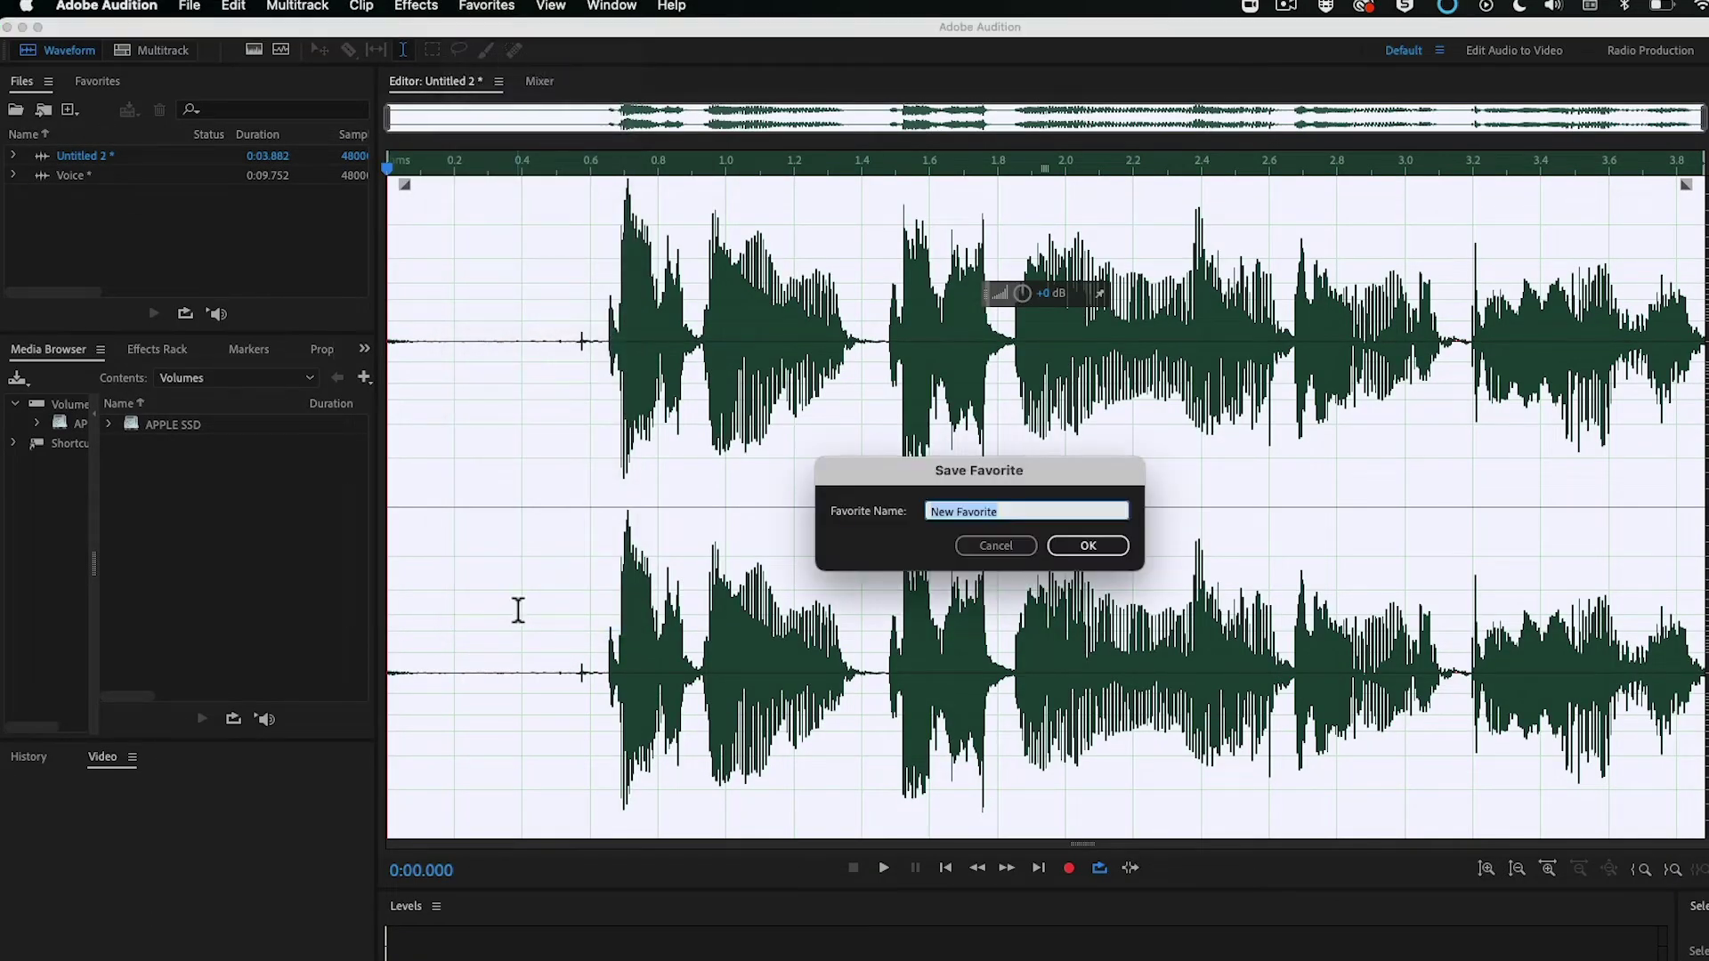
text(Supervoice)
click(1088, 544)
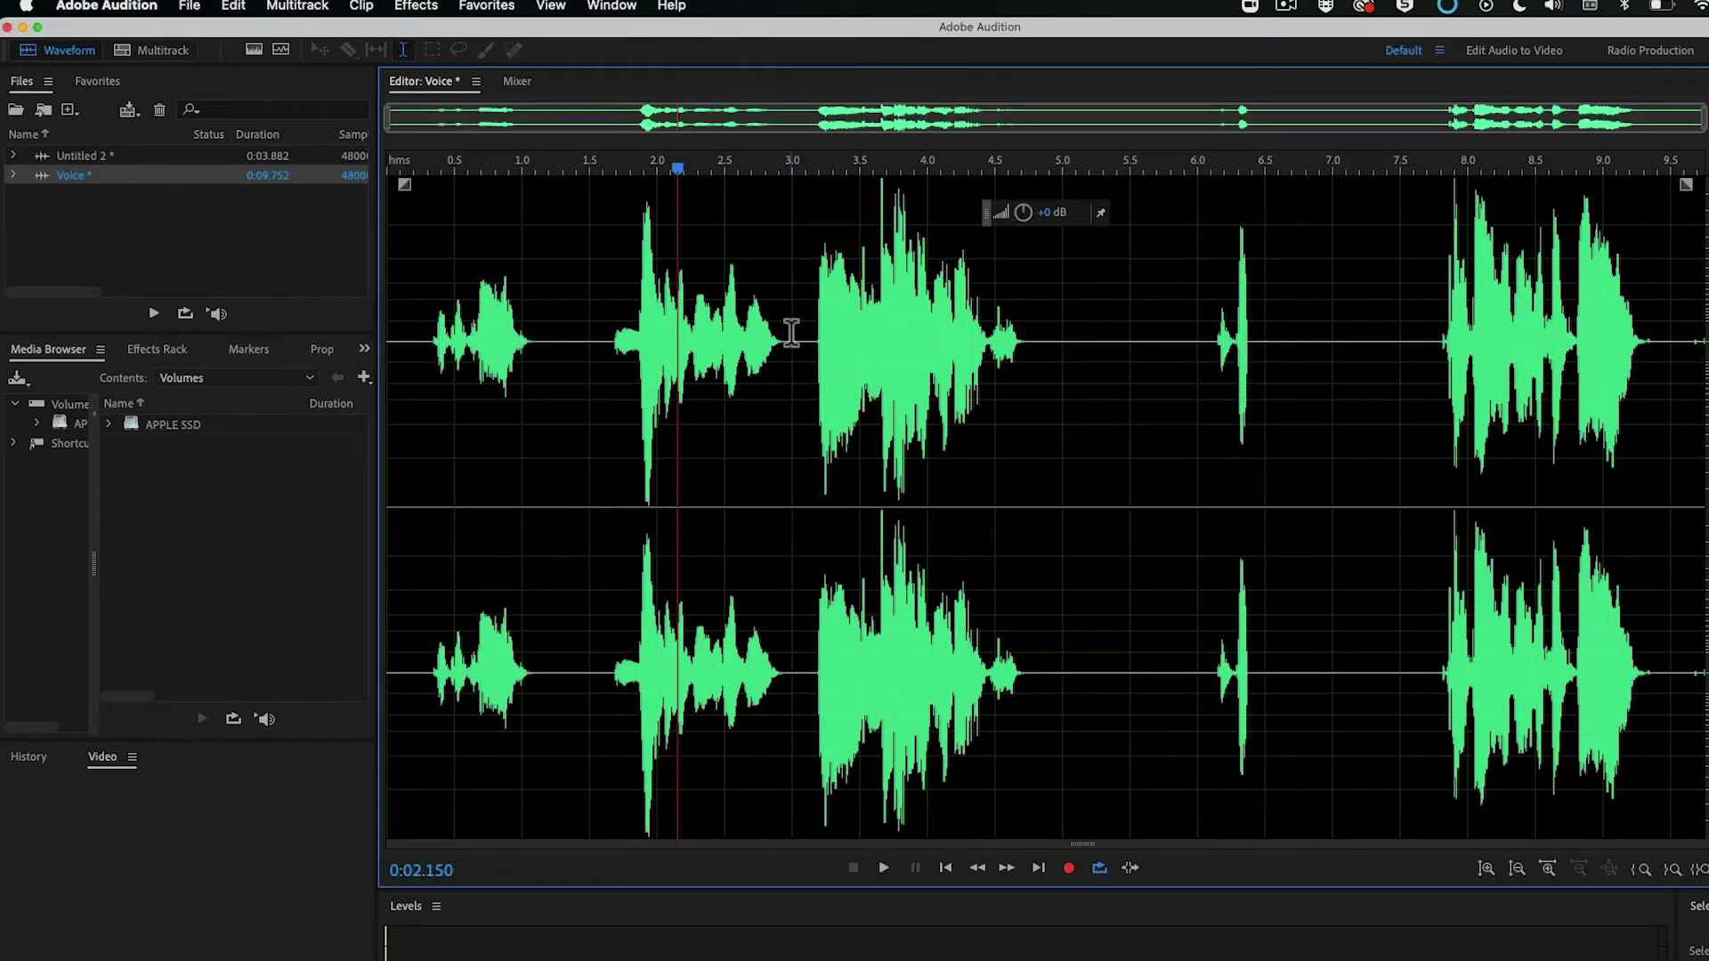
Apply the Supervoice favorite to Voice's 1.6–3.0 s stretch
drag(792, 332, 606, 336)
click(488, 5)
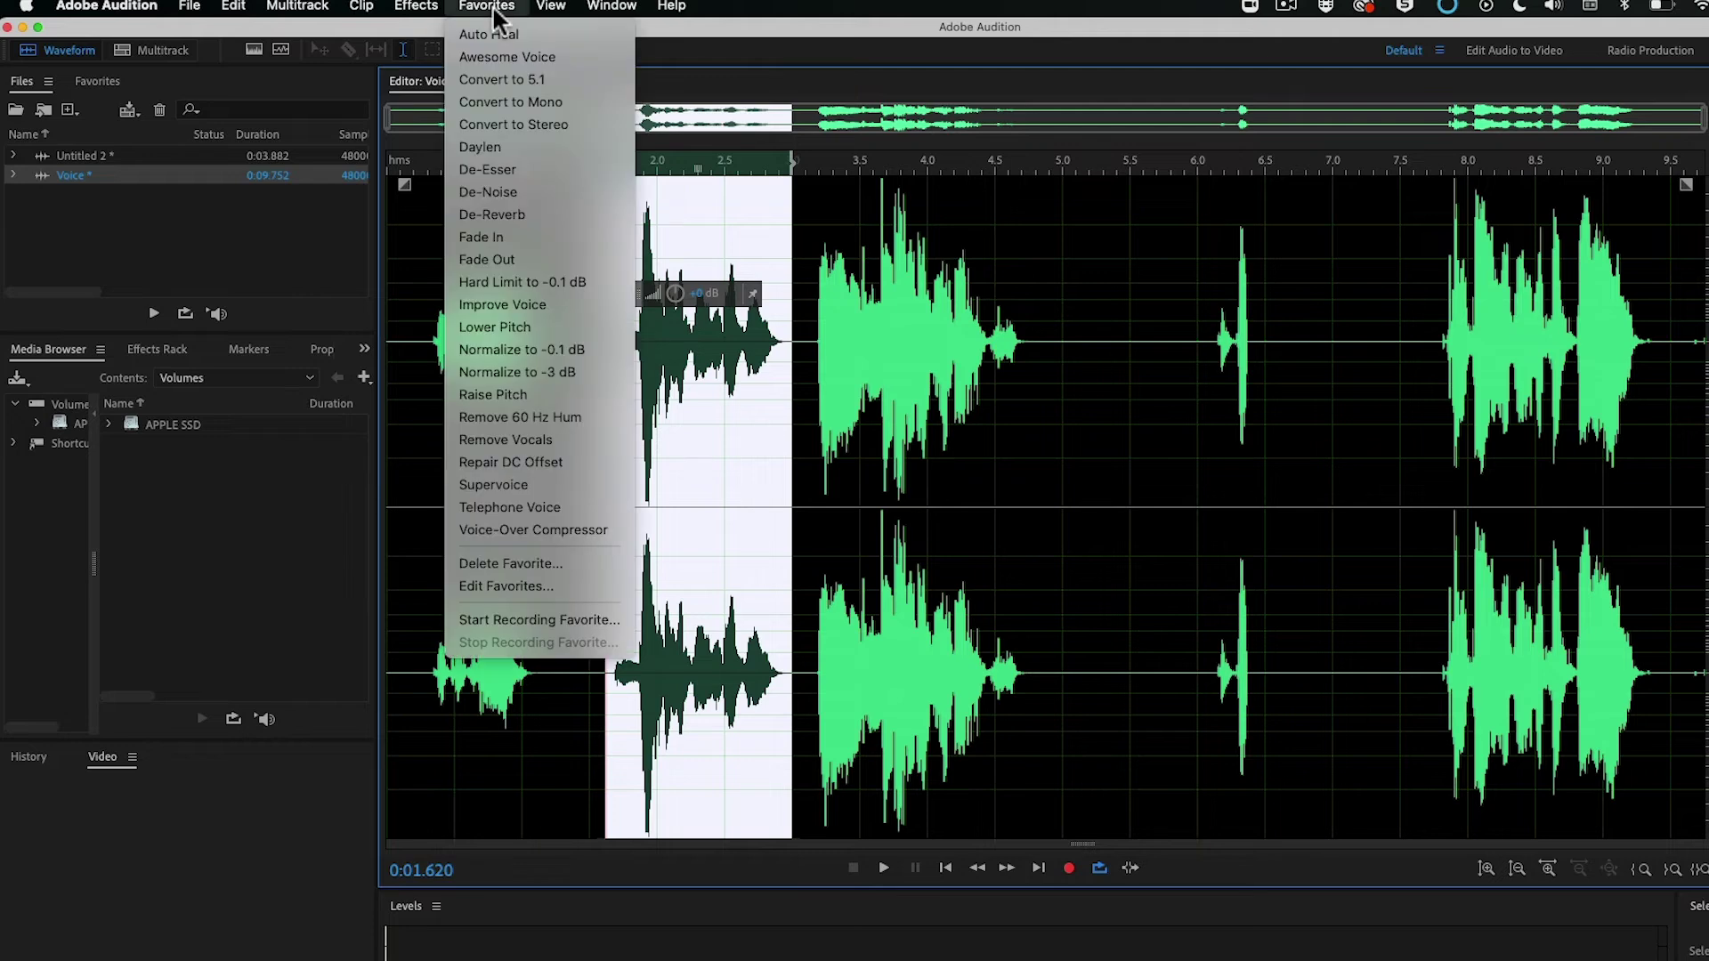
click(543, 484)
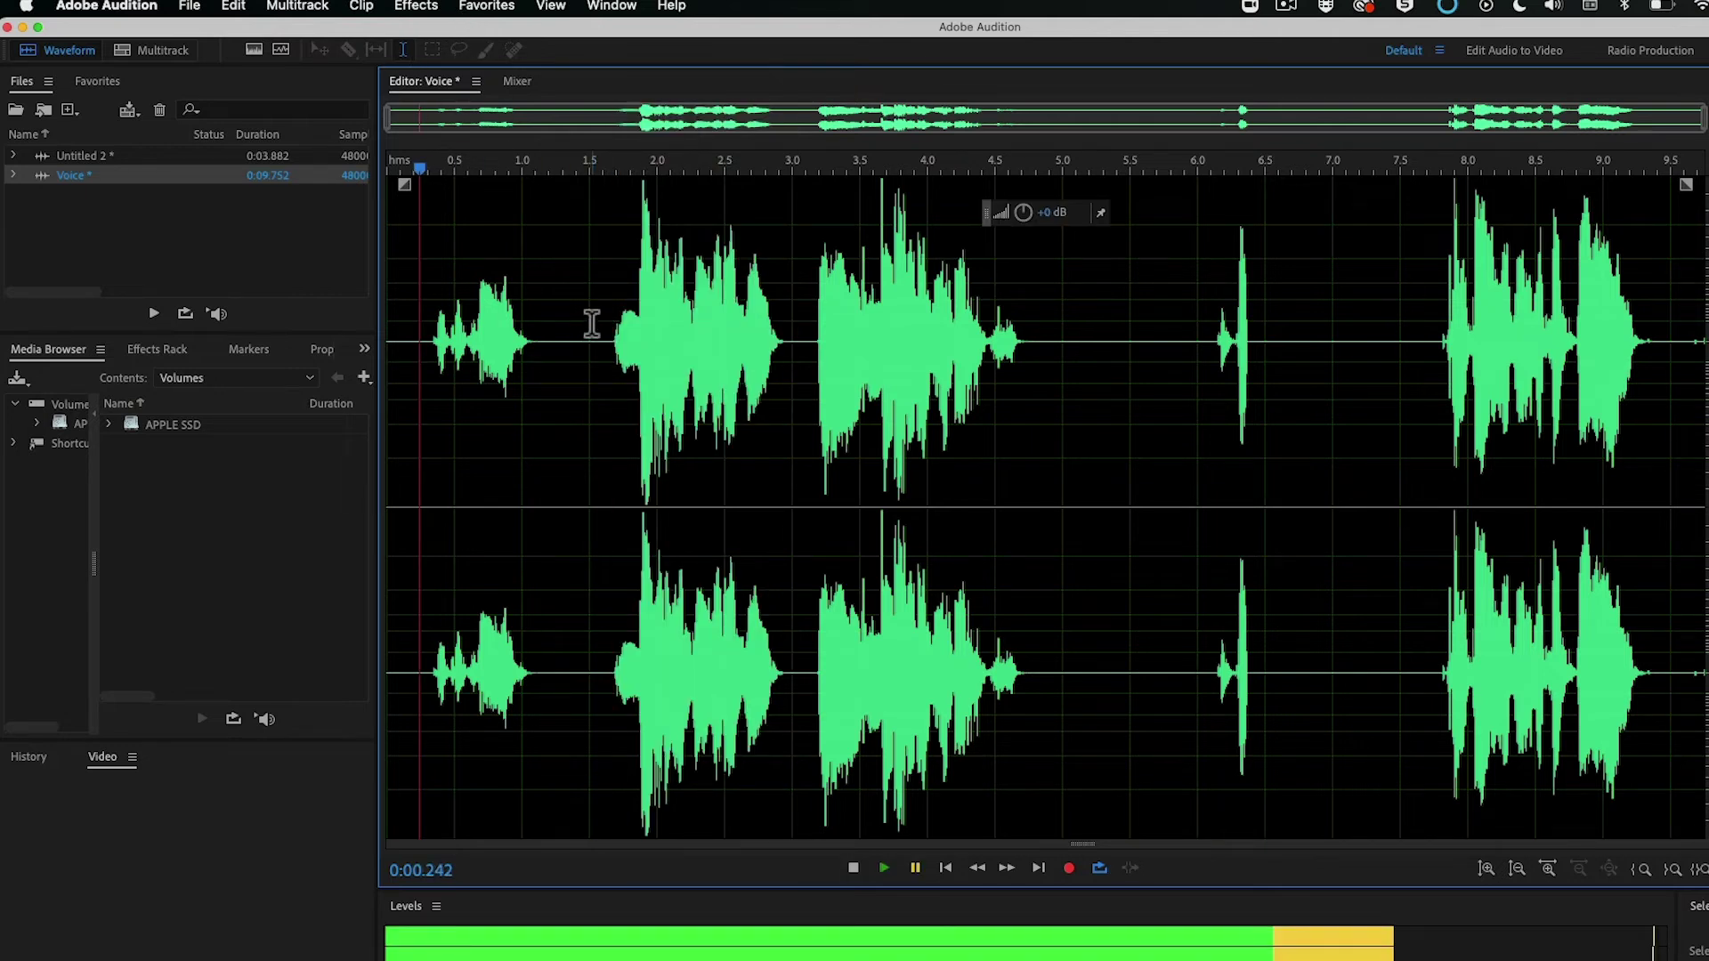
Assign keyboard shortcut 7 to the Supervoice favorite
click(233, 6)
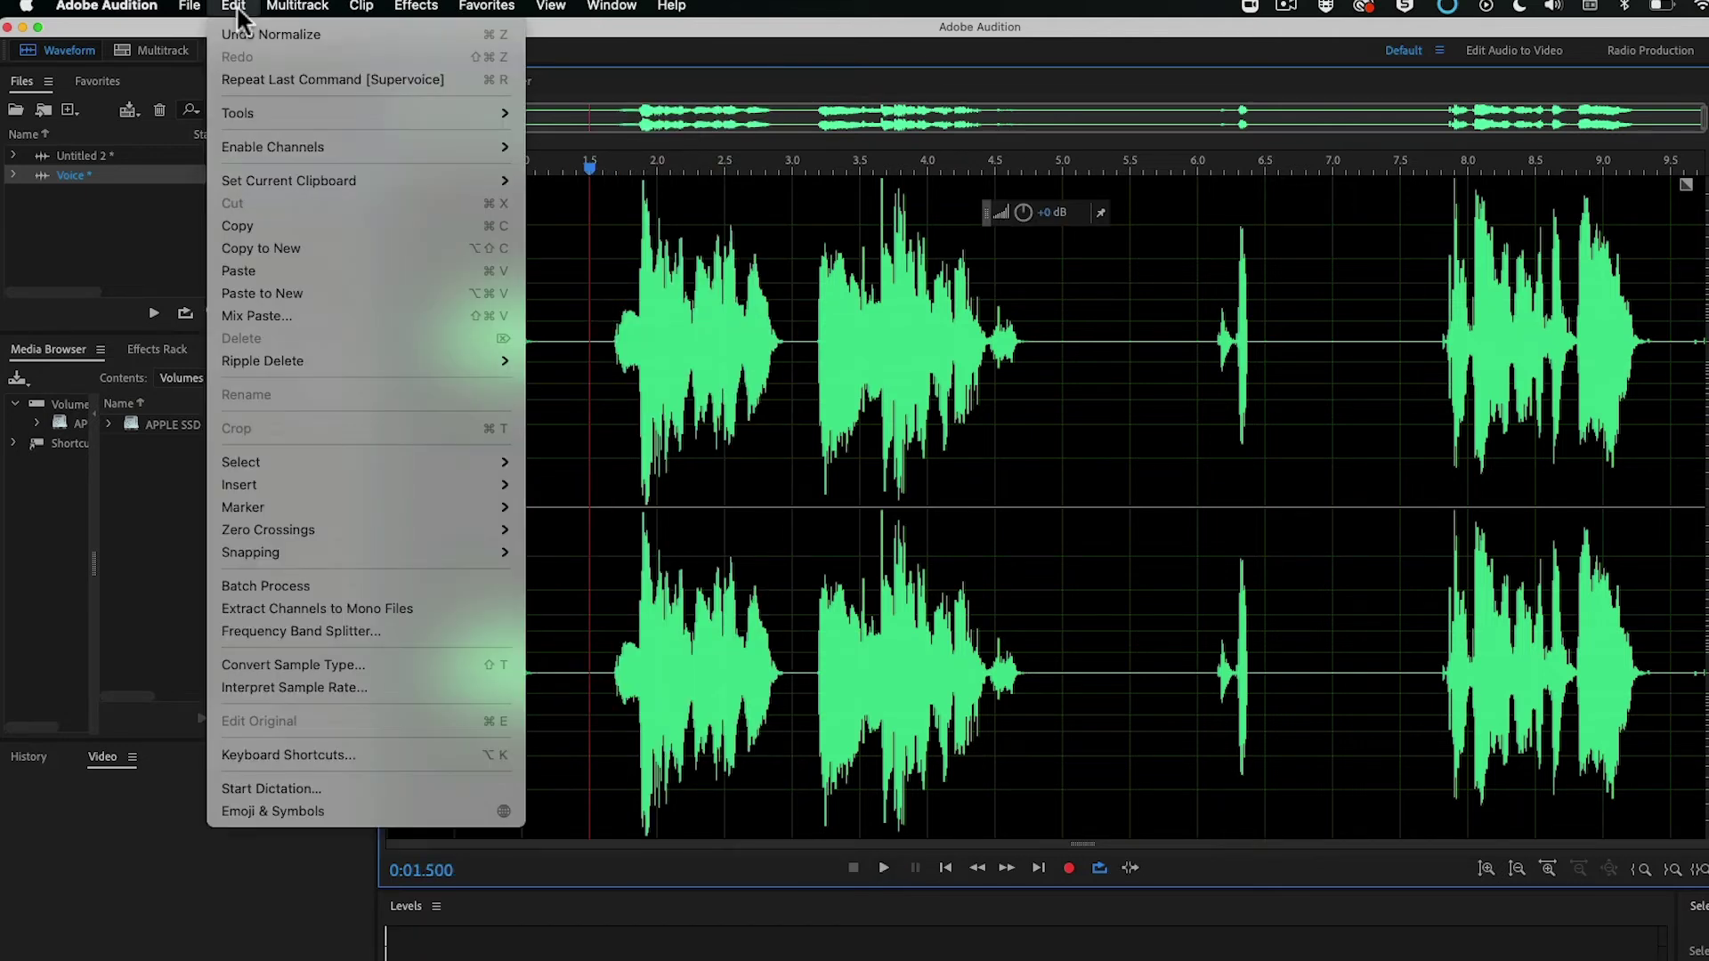
click(437, 757)
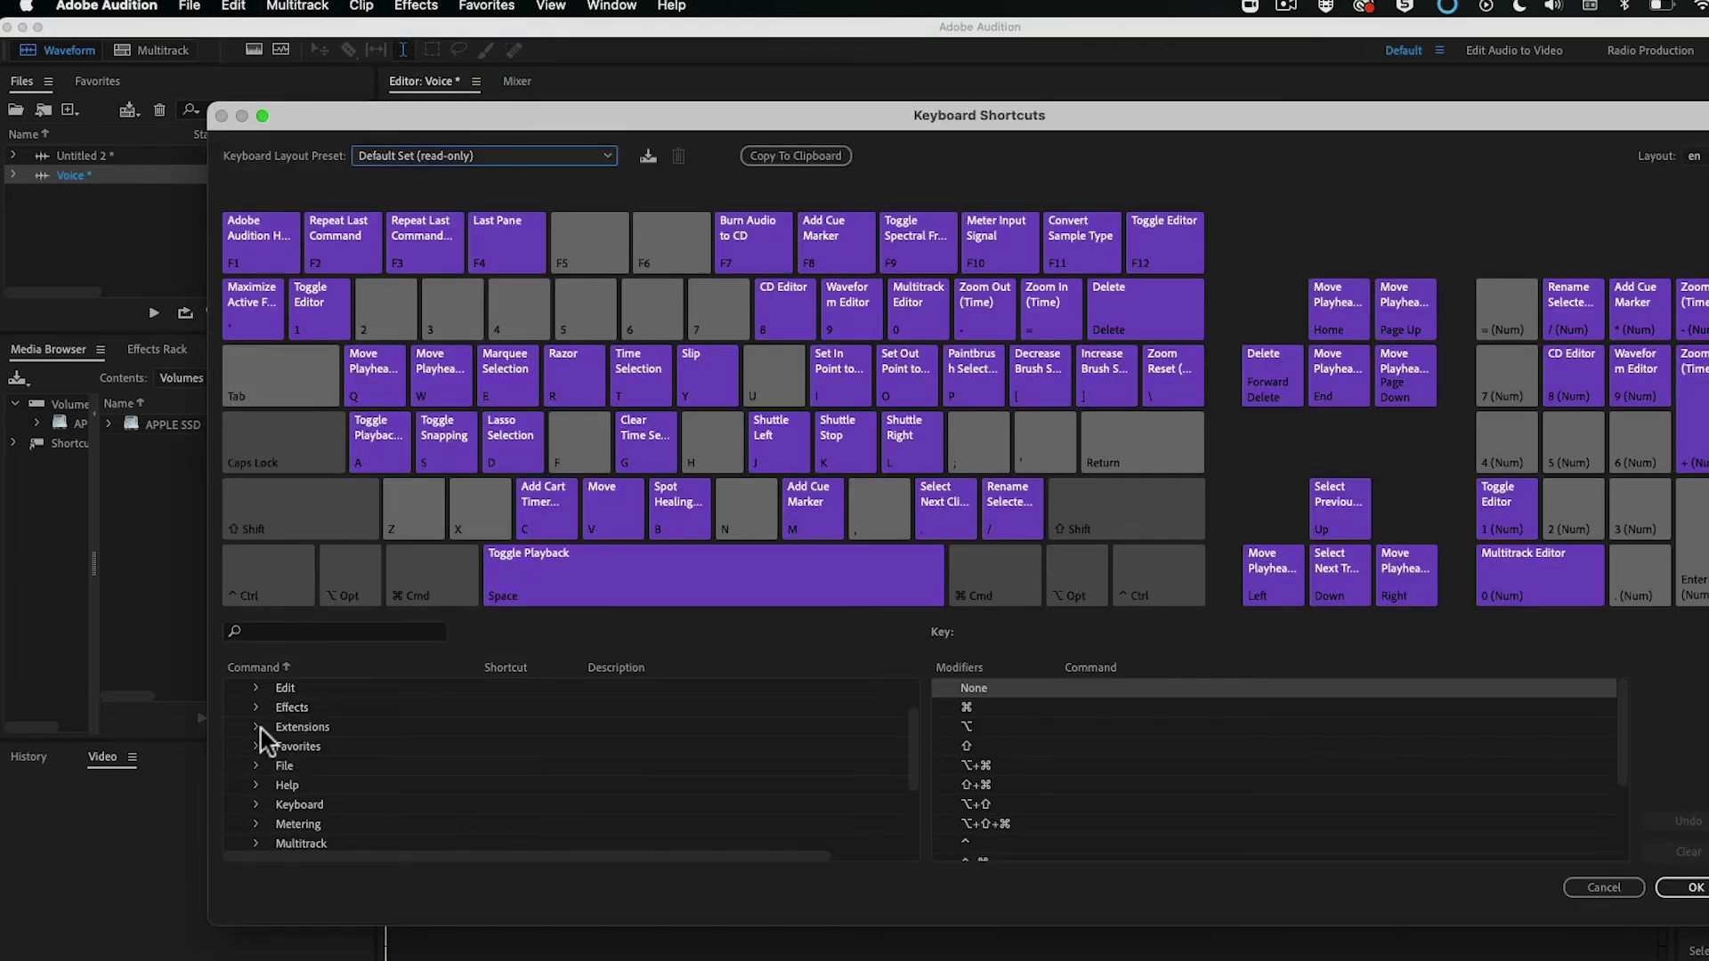
click(256, 747)
scroll(400, 782, down, 2)
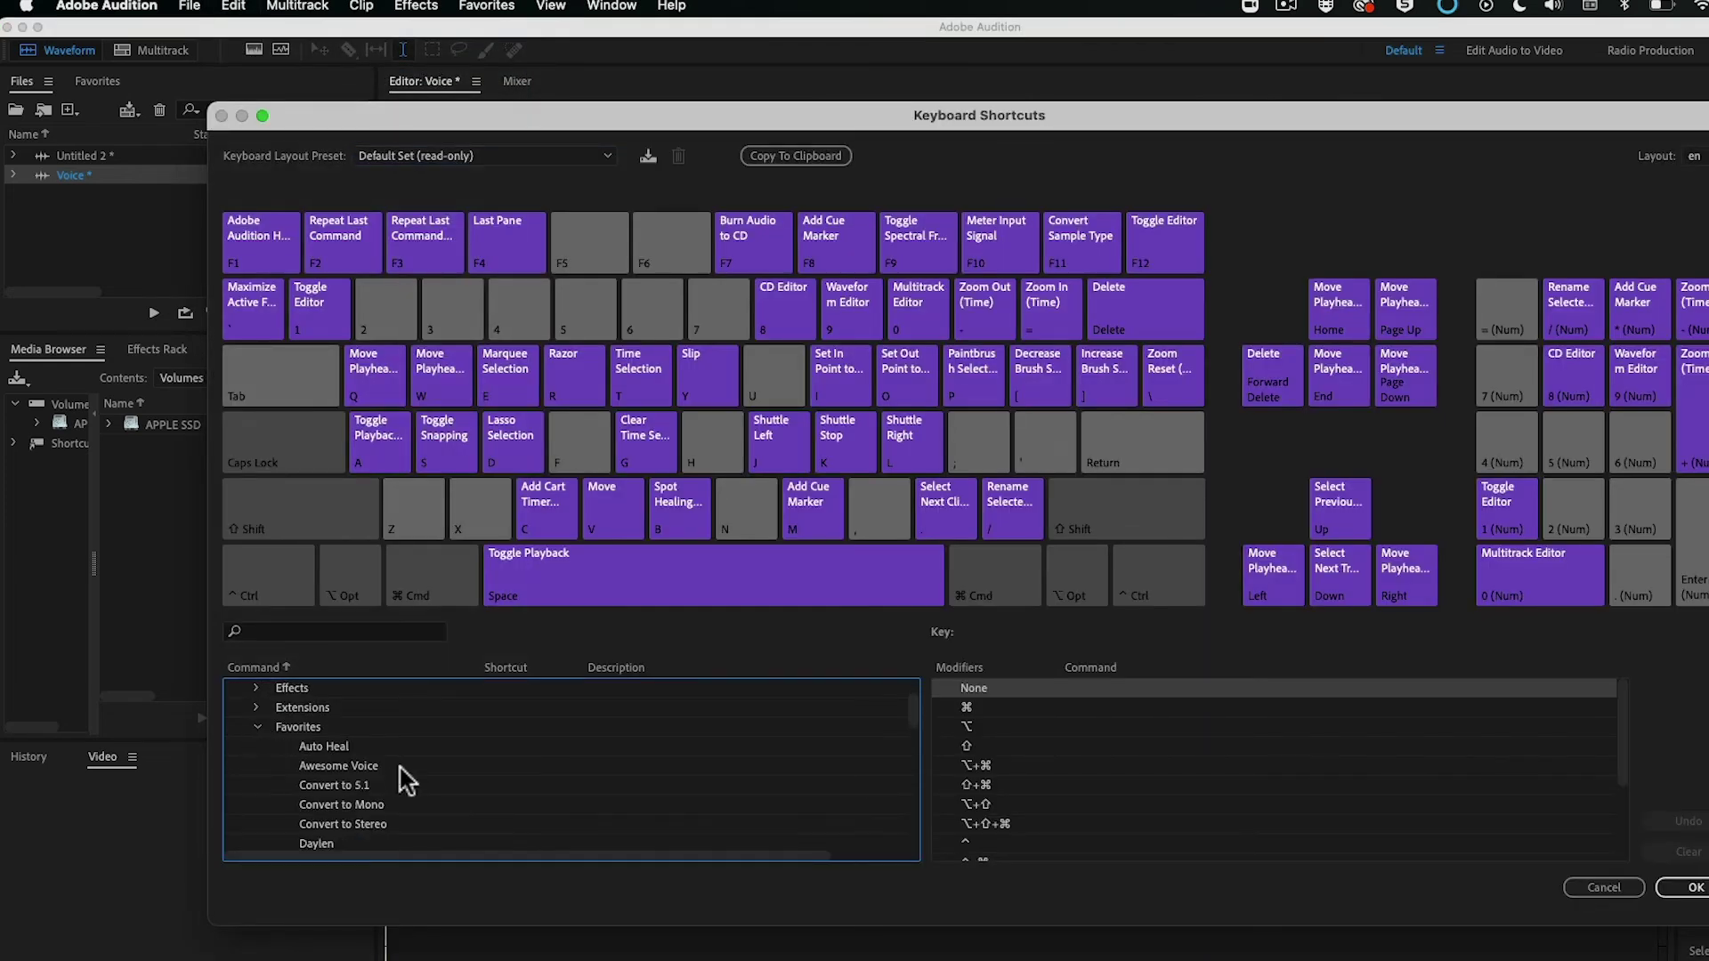
scroll(373, 792, down, 5)
click(337, 806)
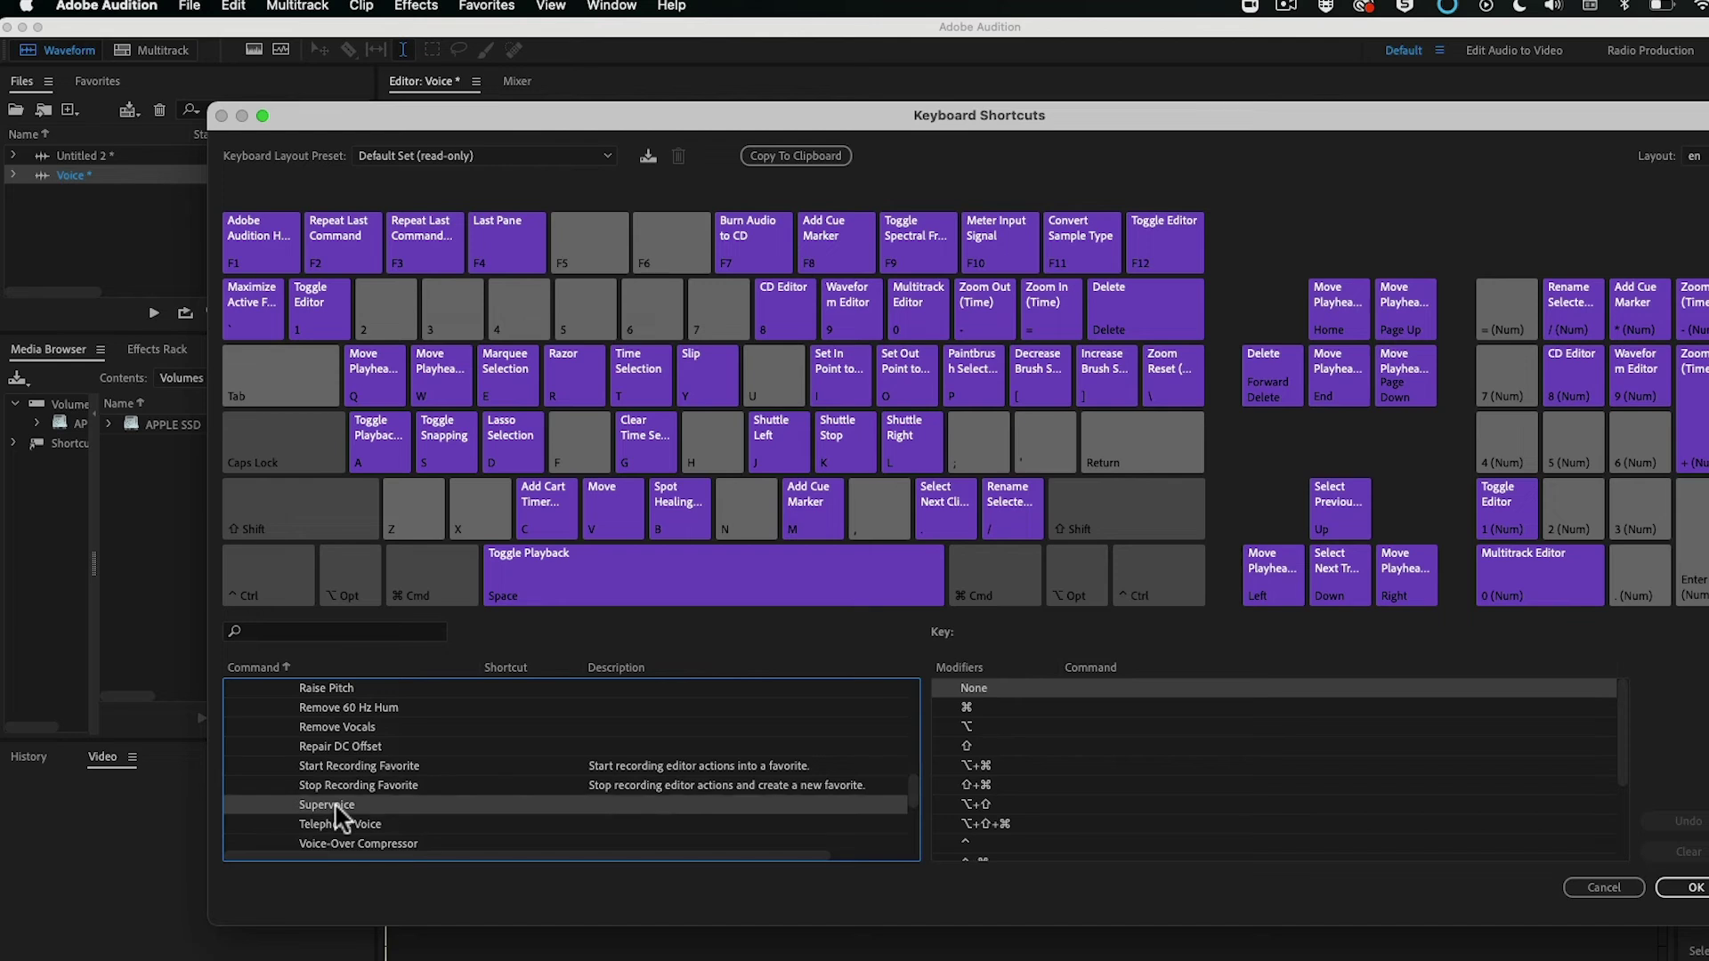
click(511, 815)
key(7)
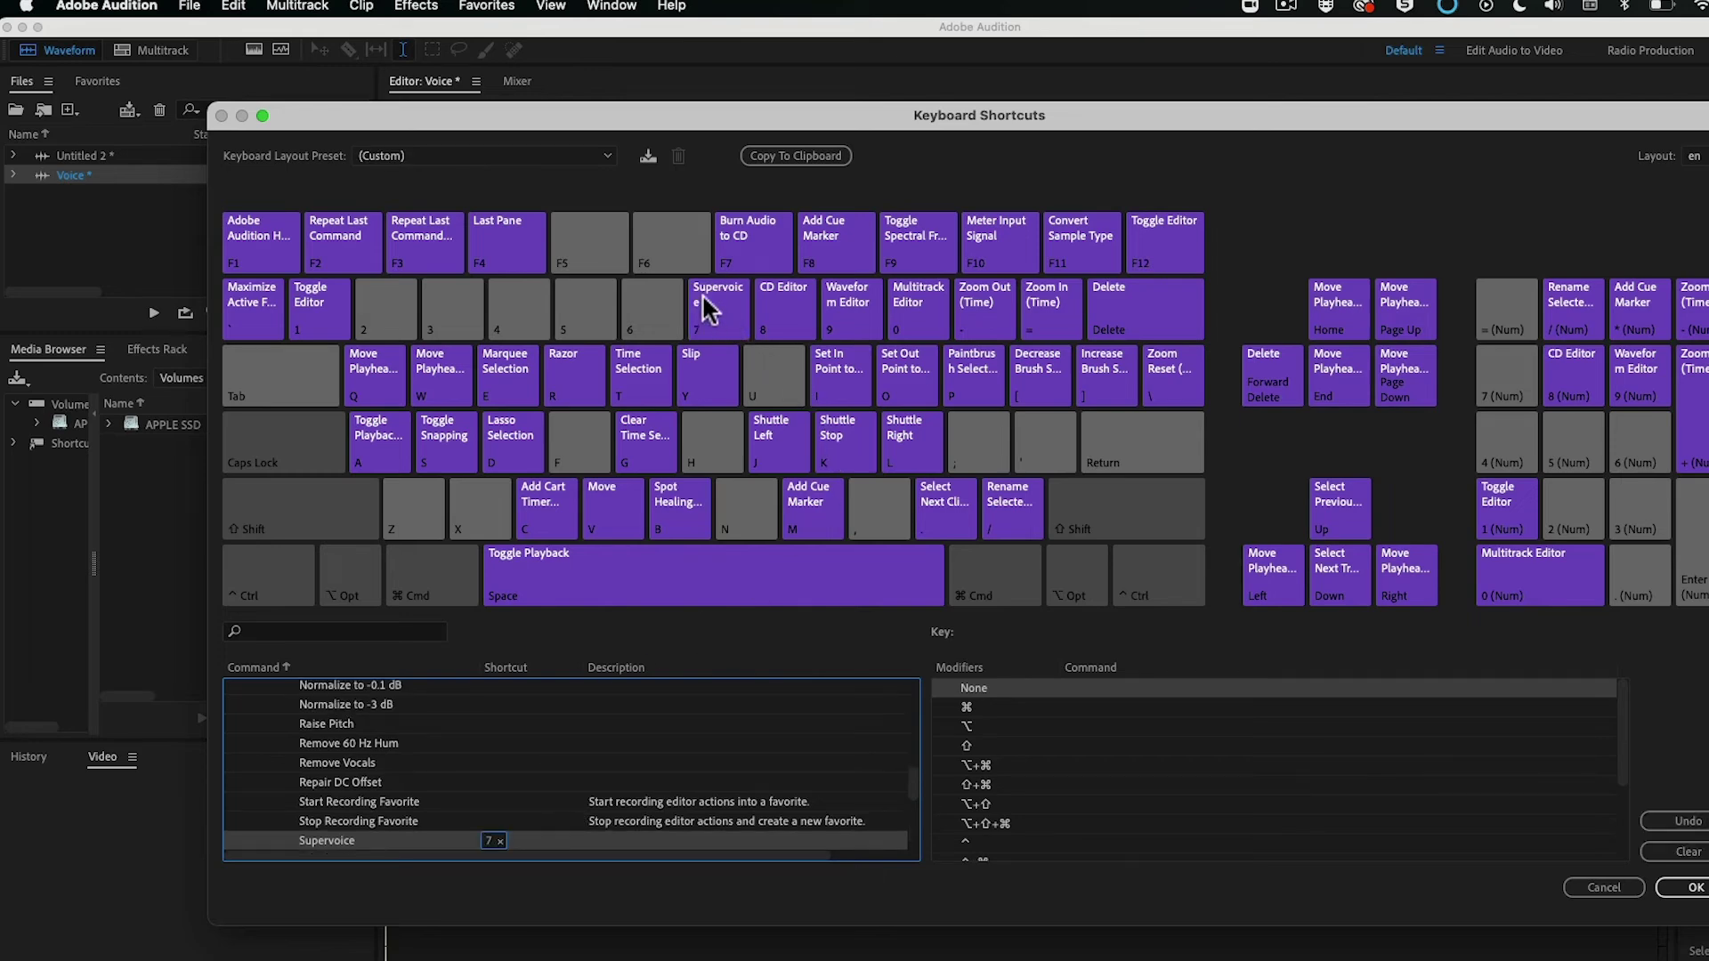
click(1688, 887)
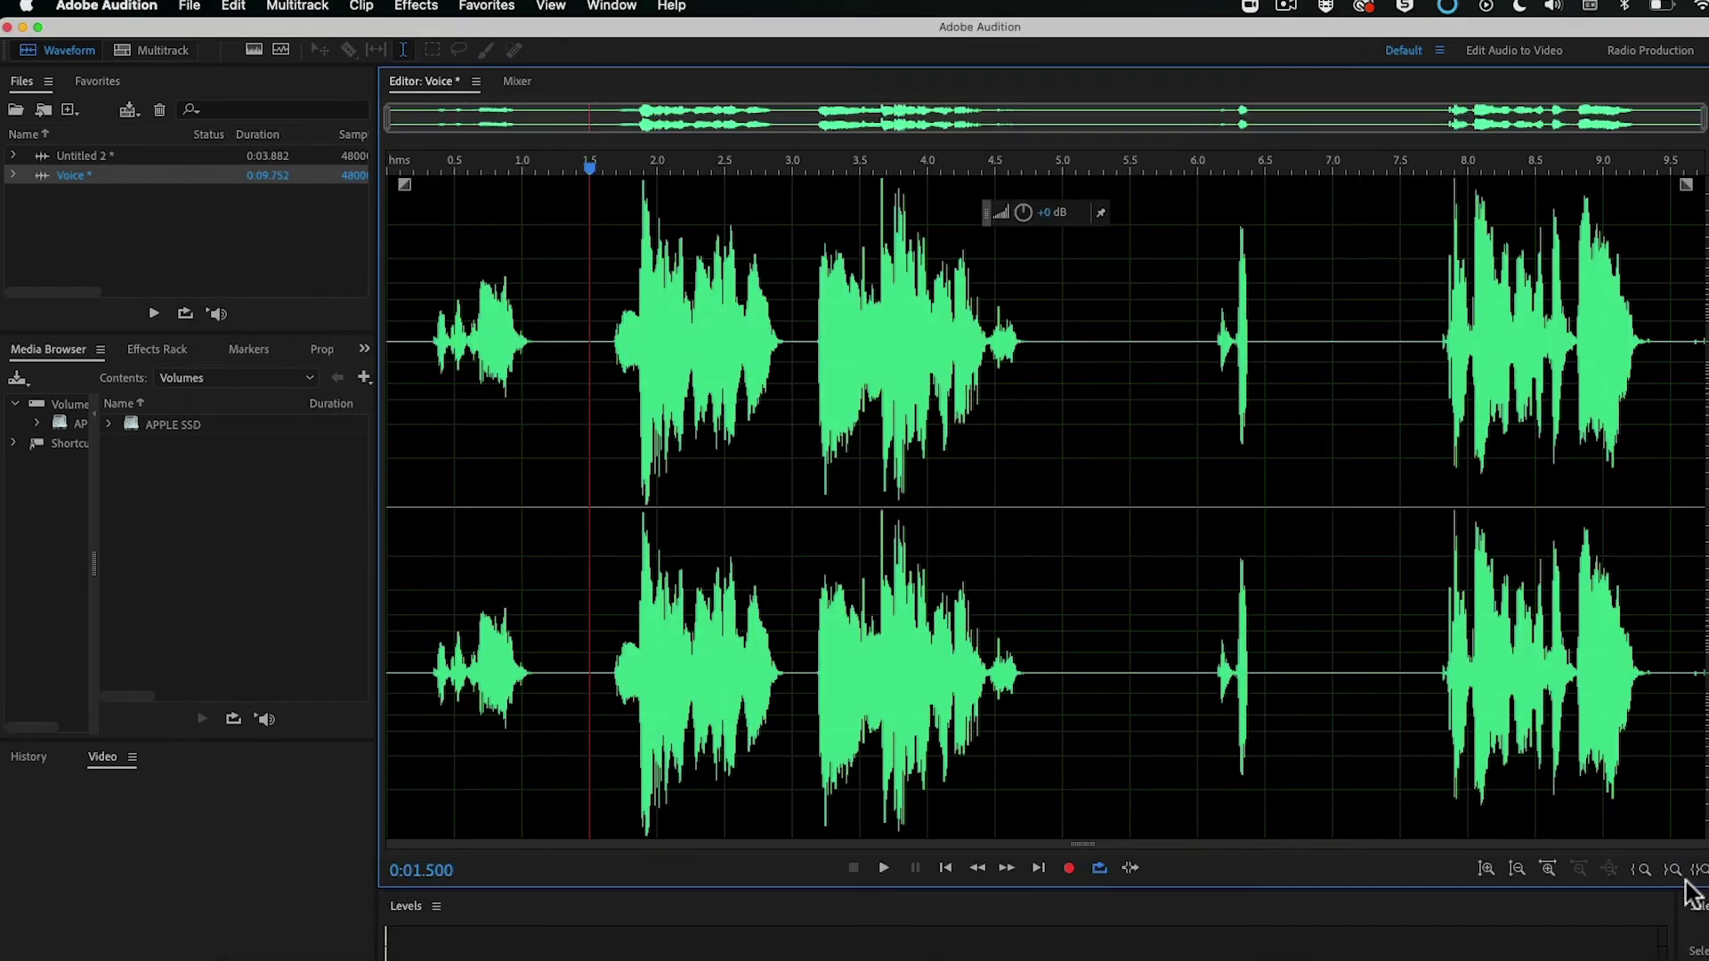
Select the opening phrase (about 0.19–1.14 s) and process it with Supervoice
click(503, 311)
drag(412, 317, 540, 336)
key(space)
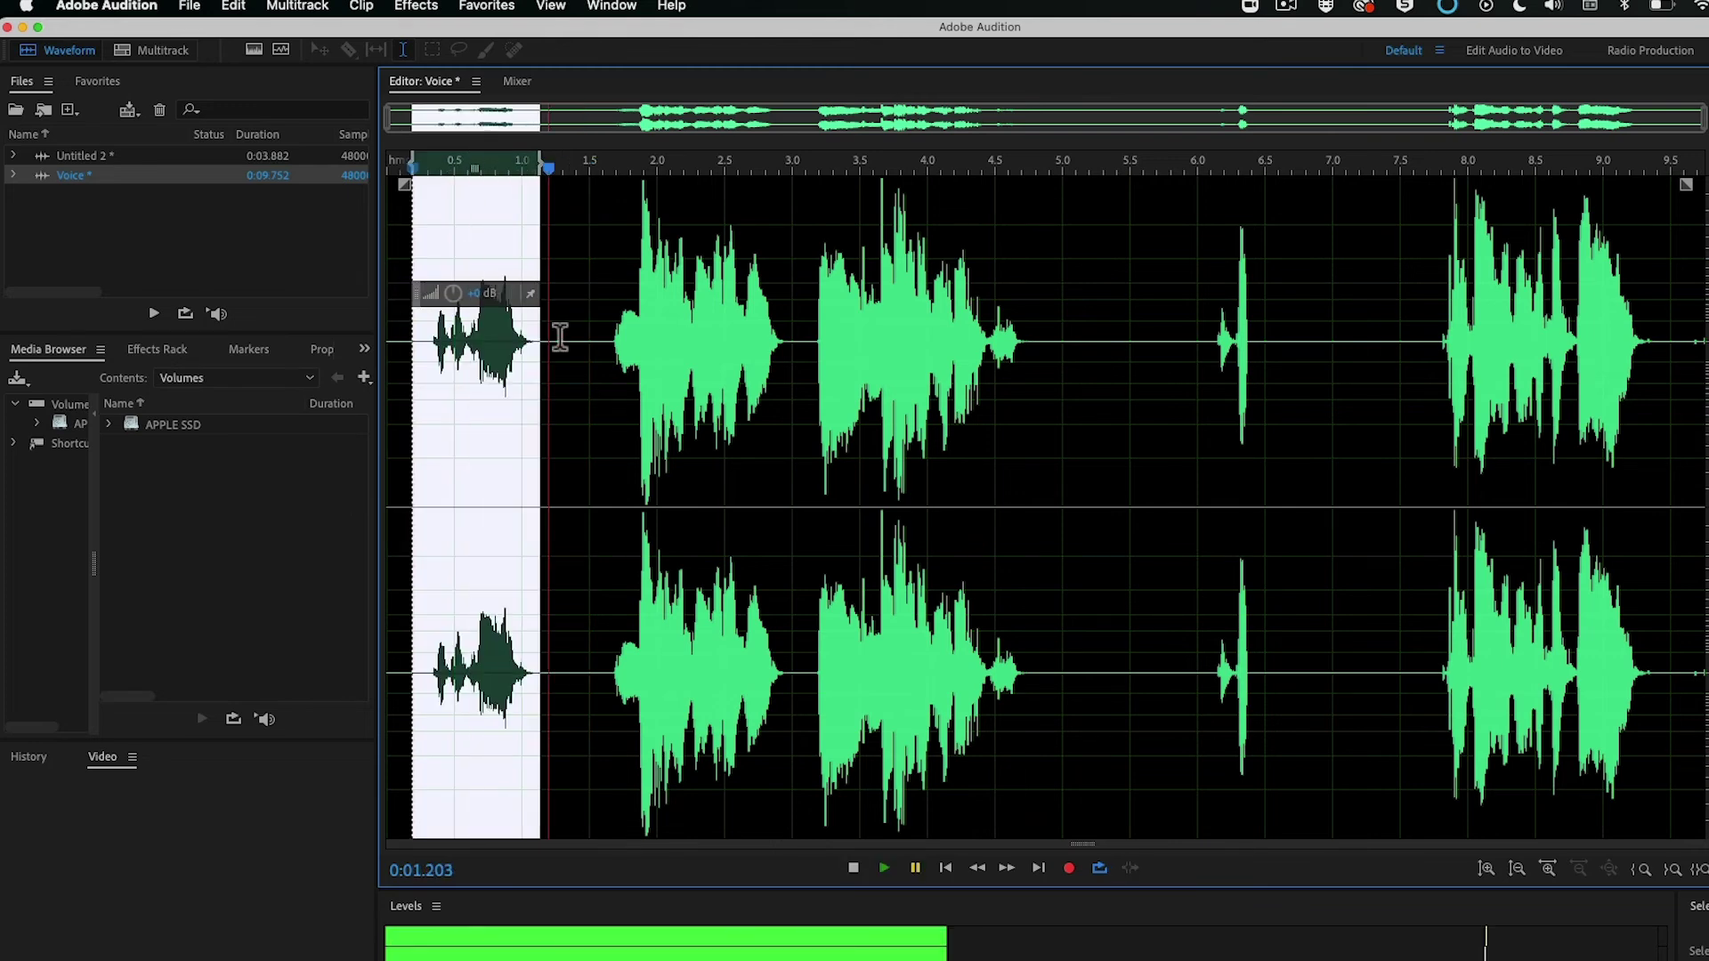
shift+click(557, 340)
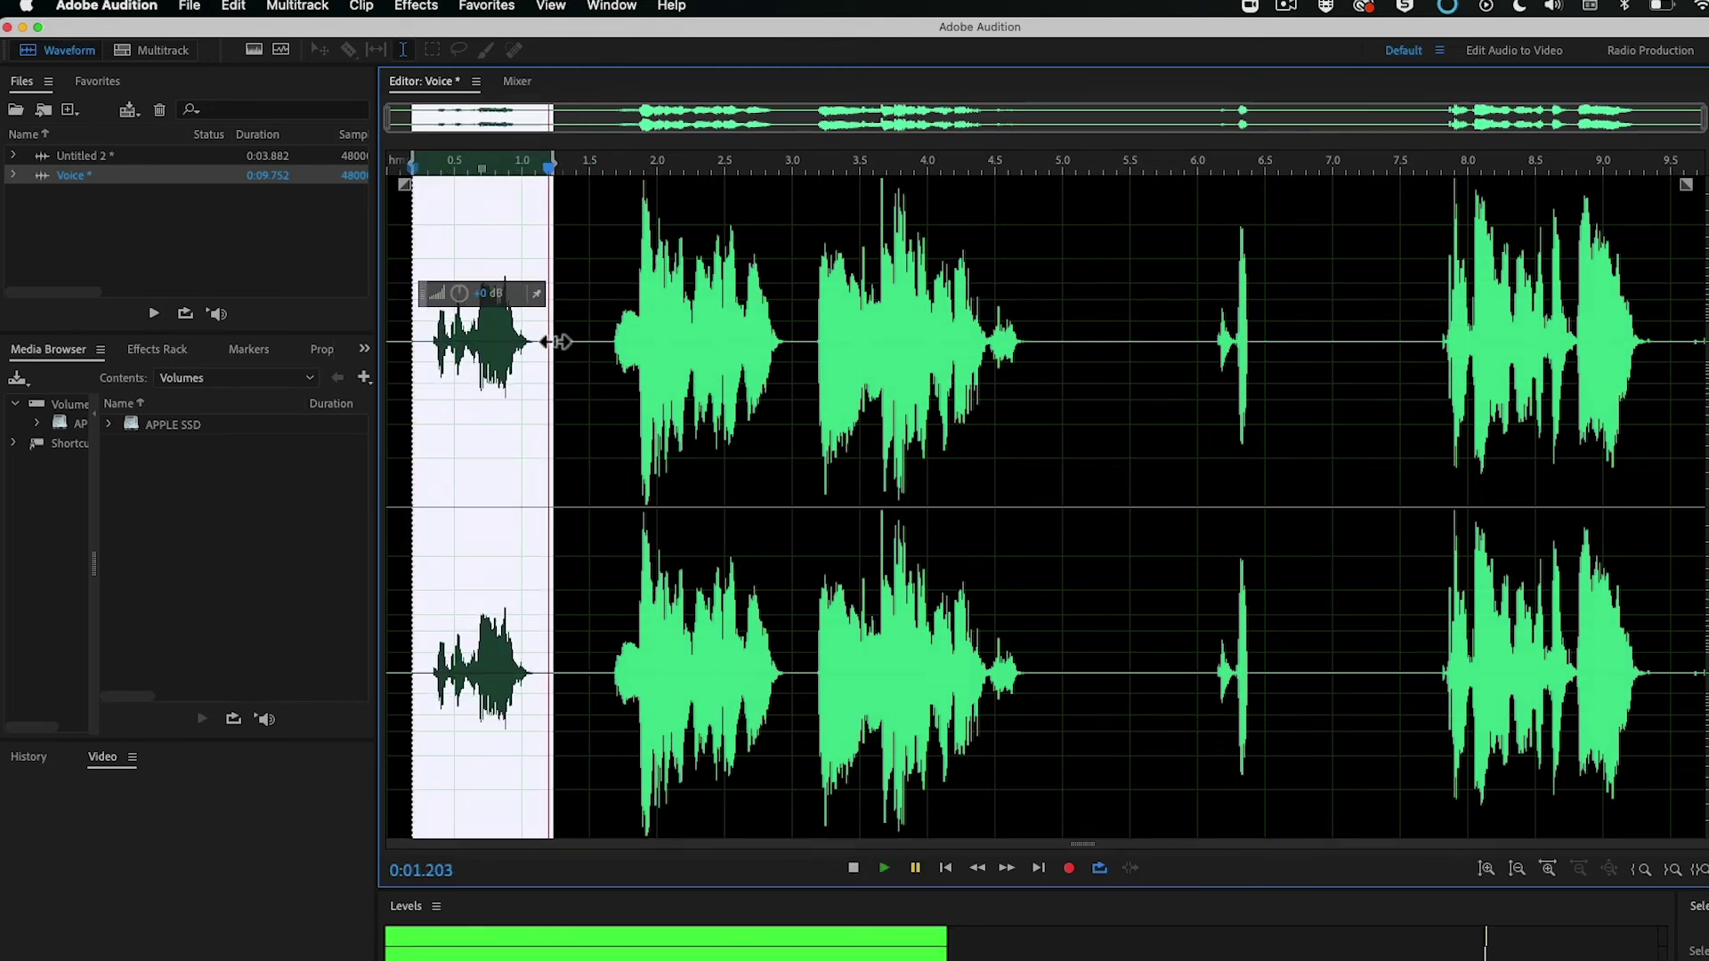
key(super+z)
click(416, 337)
drag(412, 233, 407, 222)
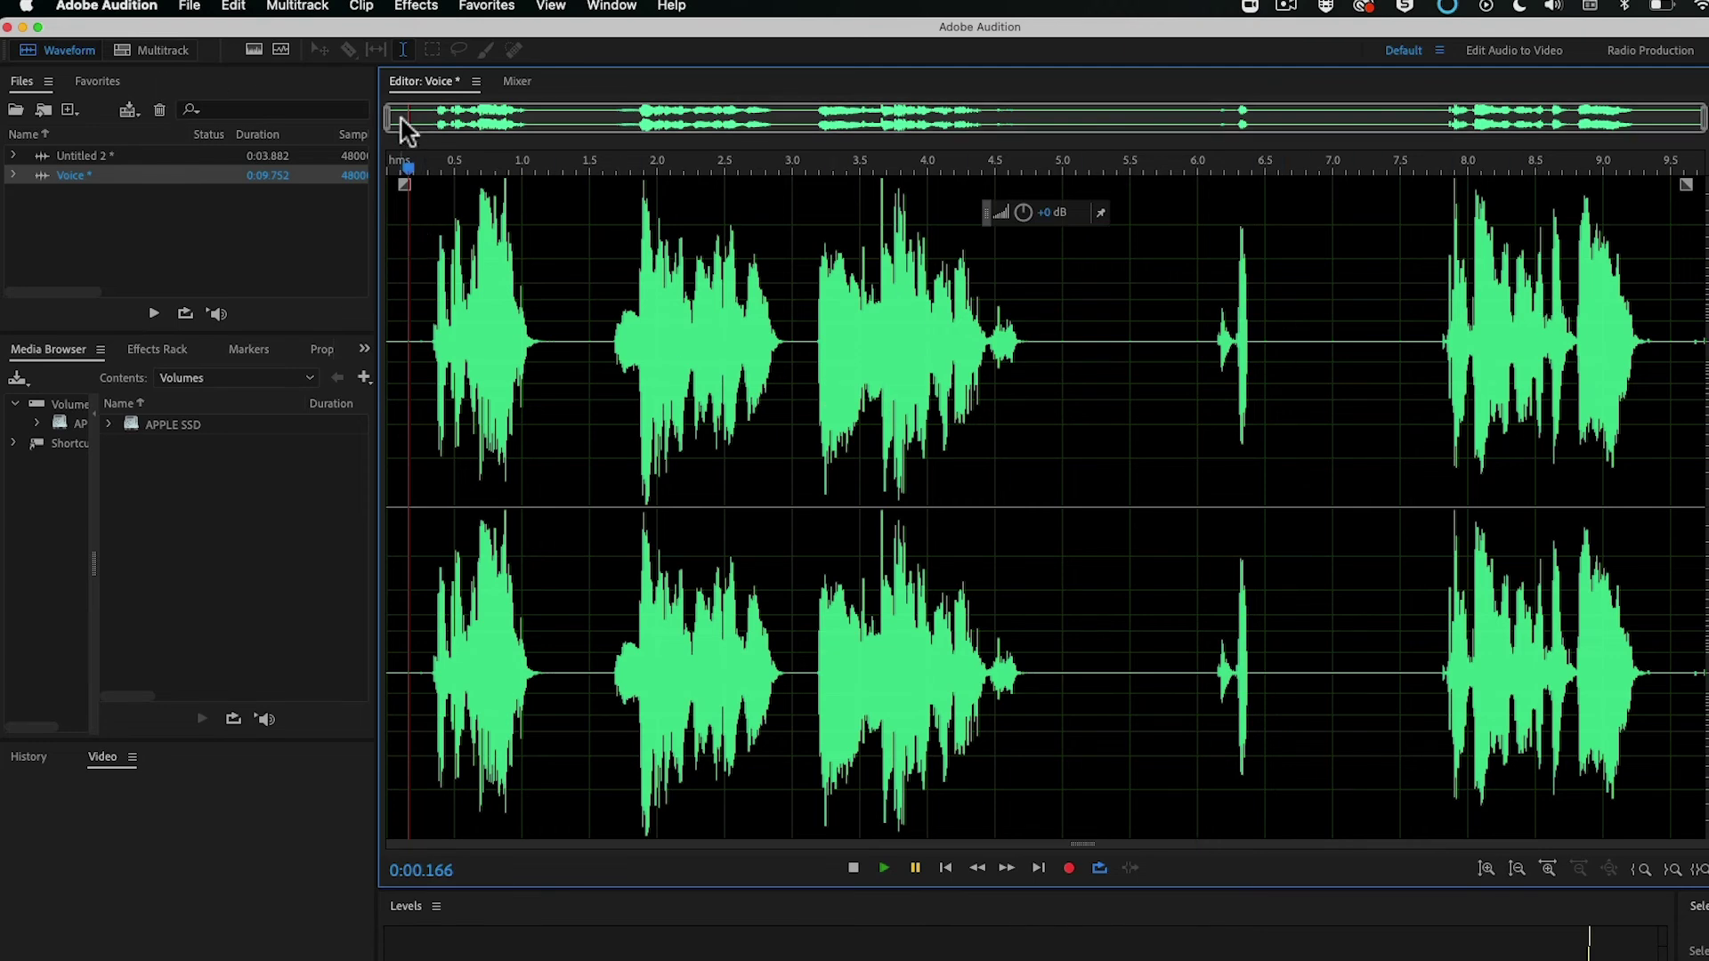
Save the recording as Voice.wav in Wave PCM format to Downloads
click(189, 5)
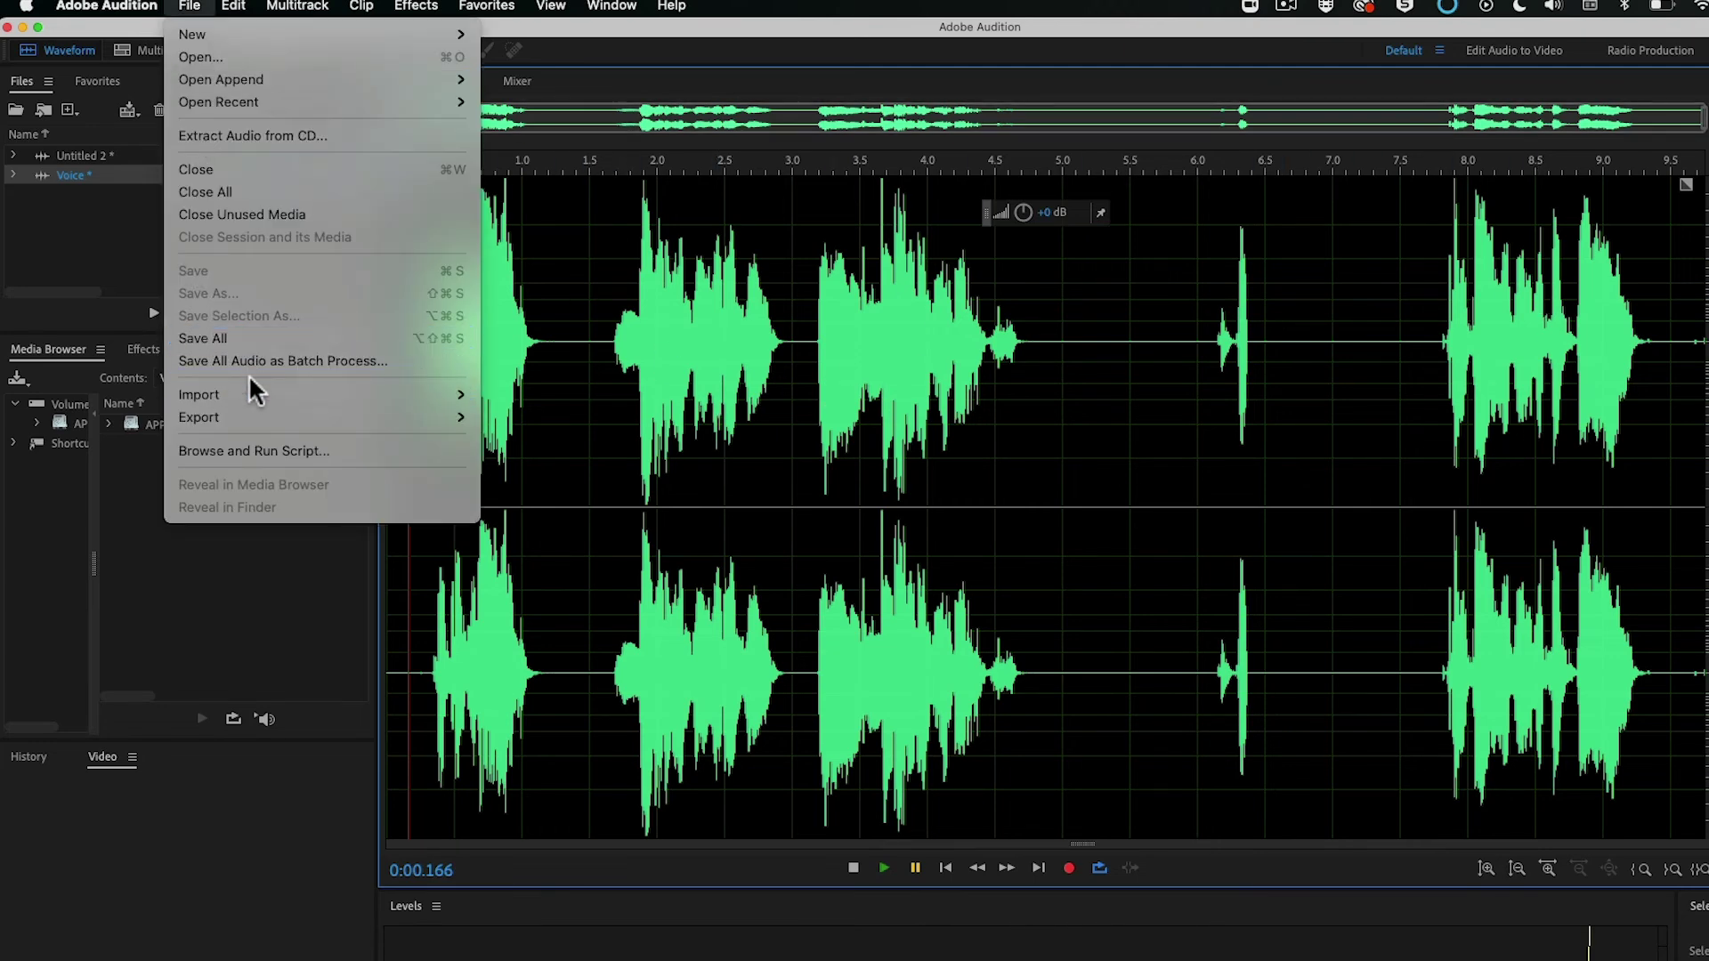
click(248, 339)
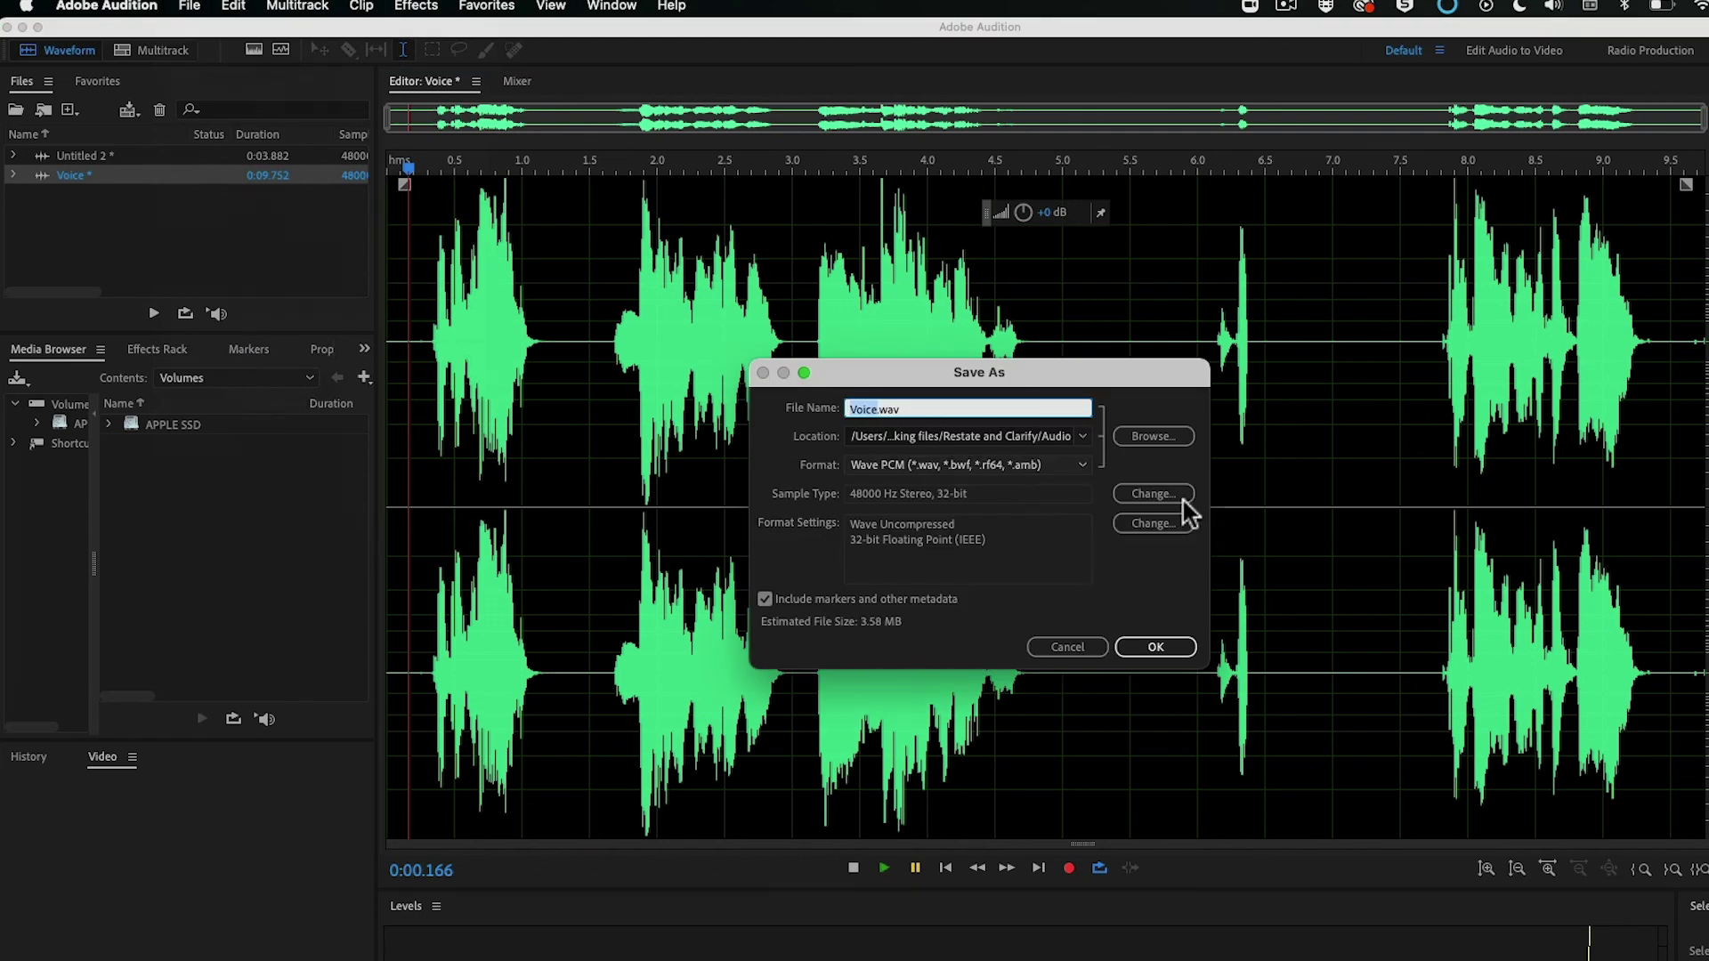
click(1156, 436)
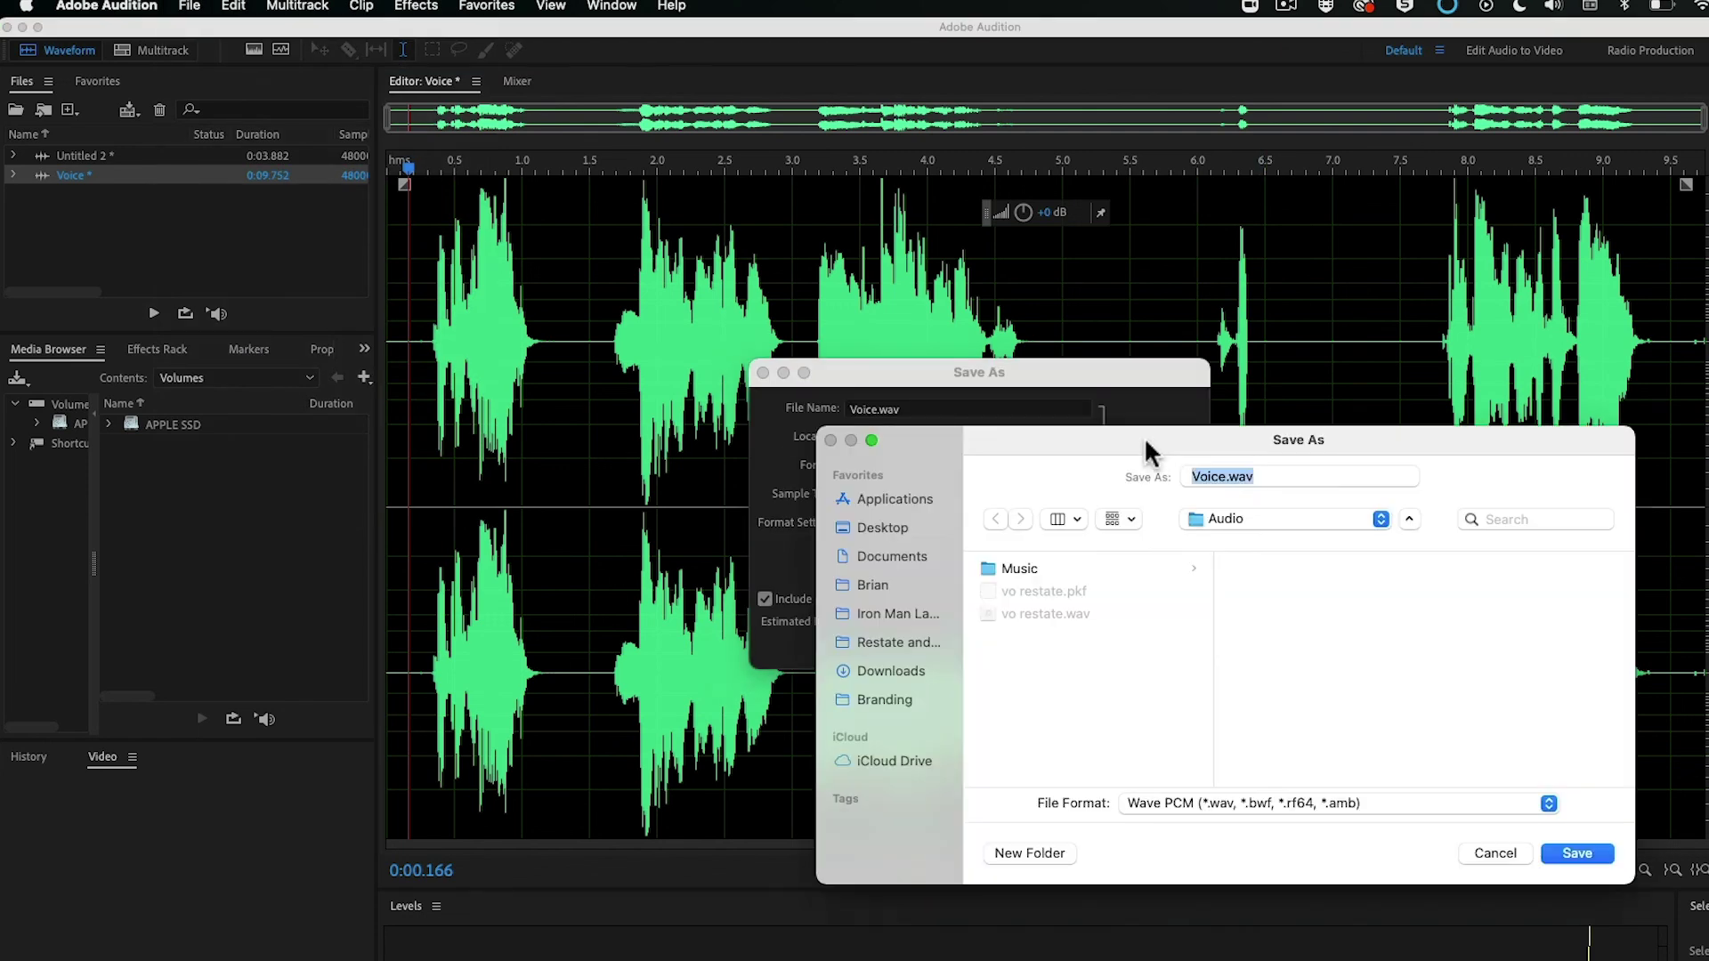
click(920, 465)
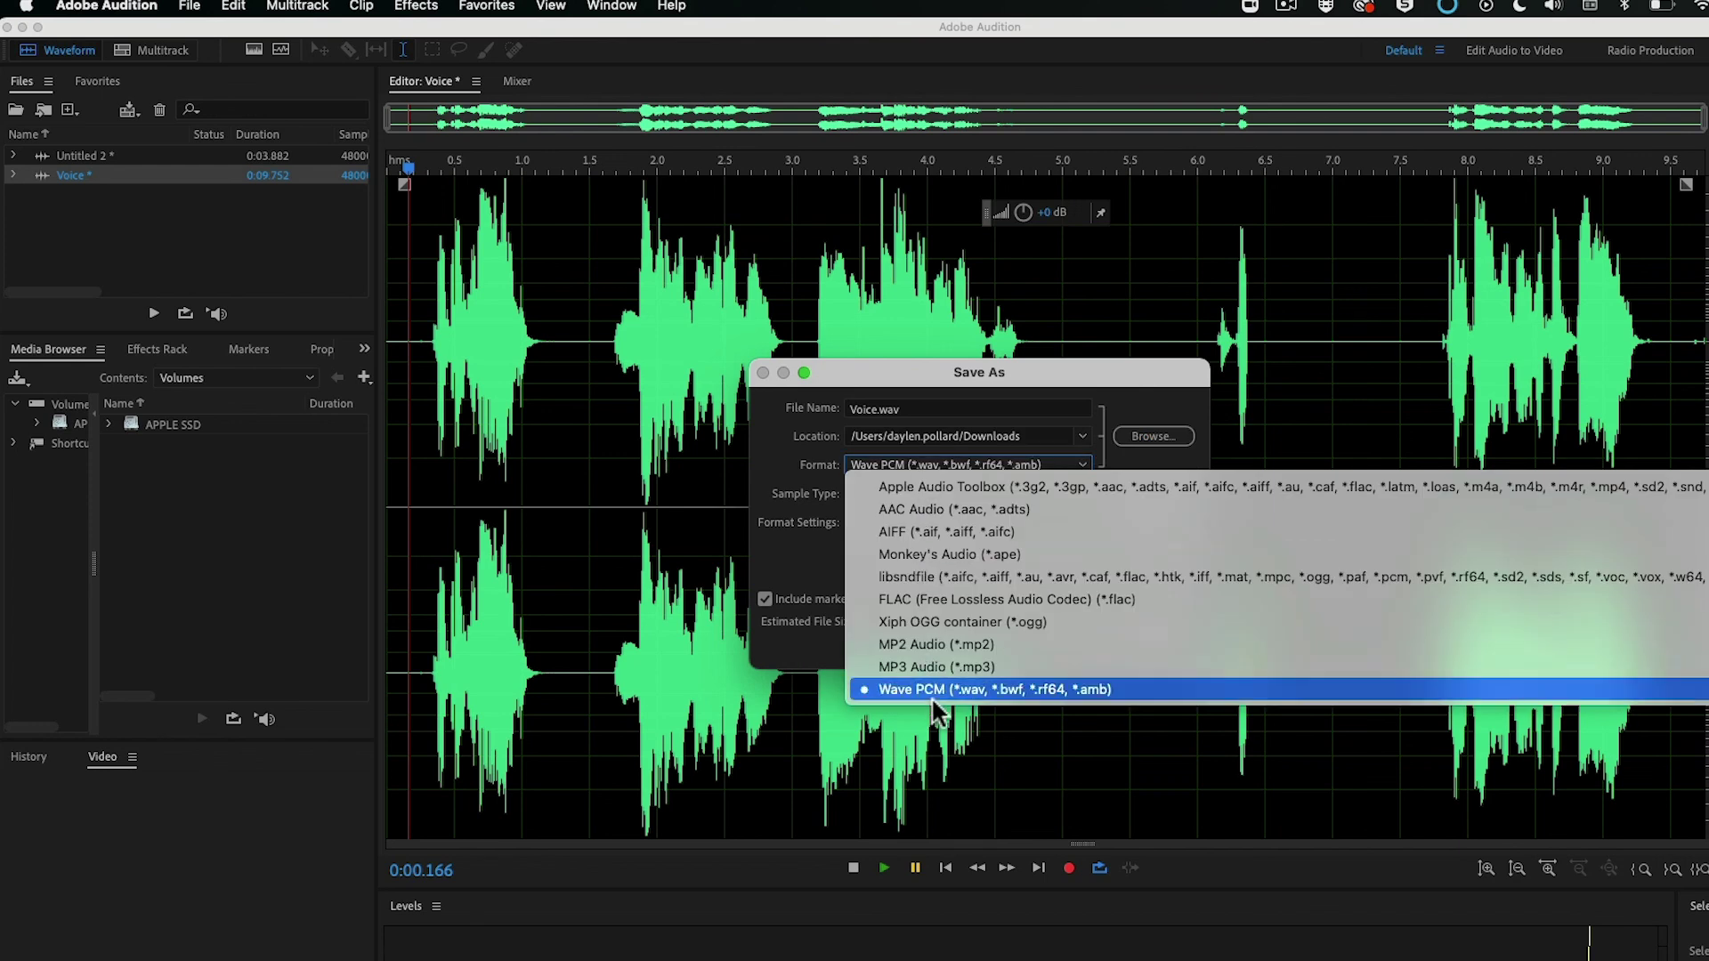
click(904, 685)
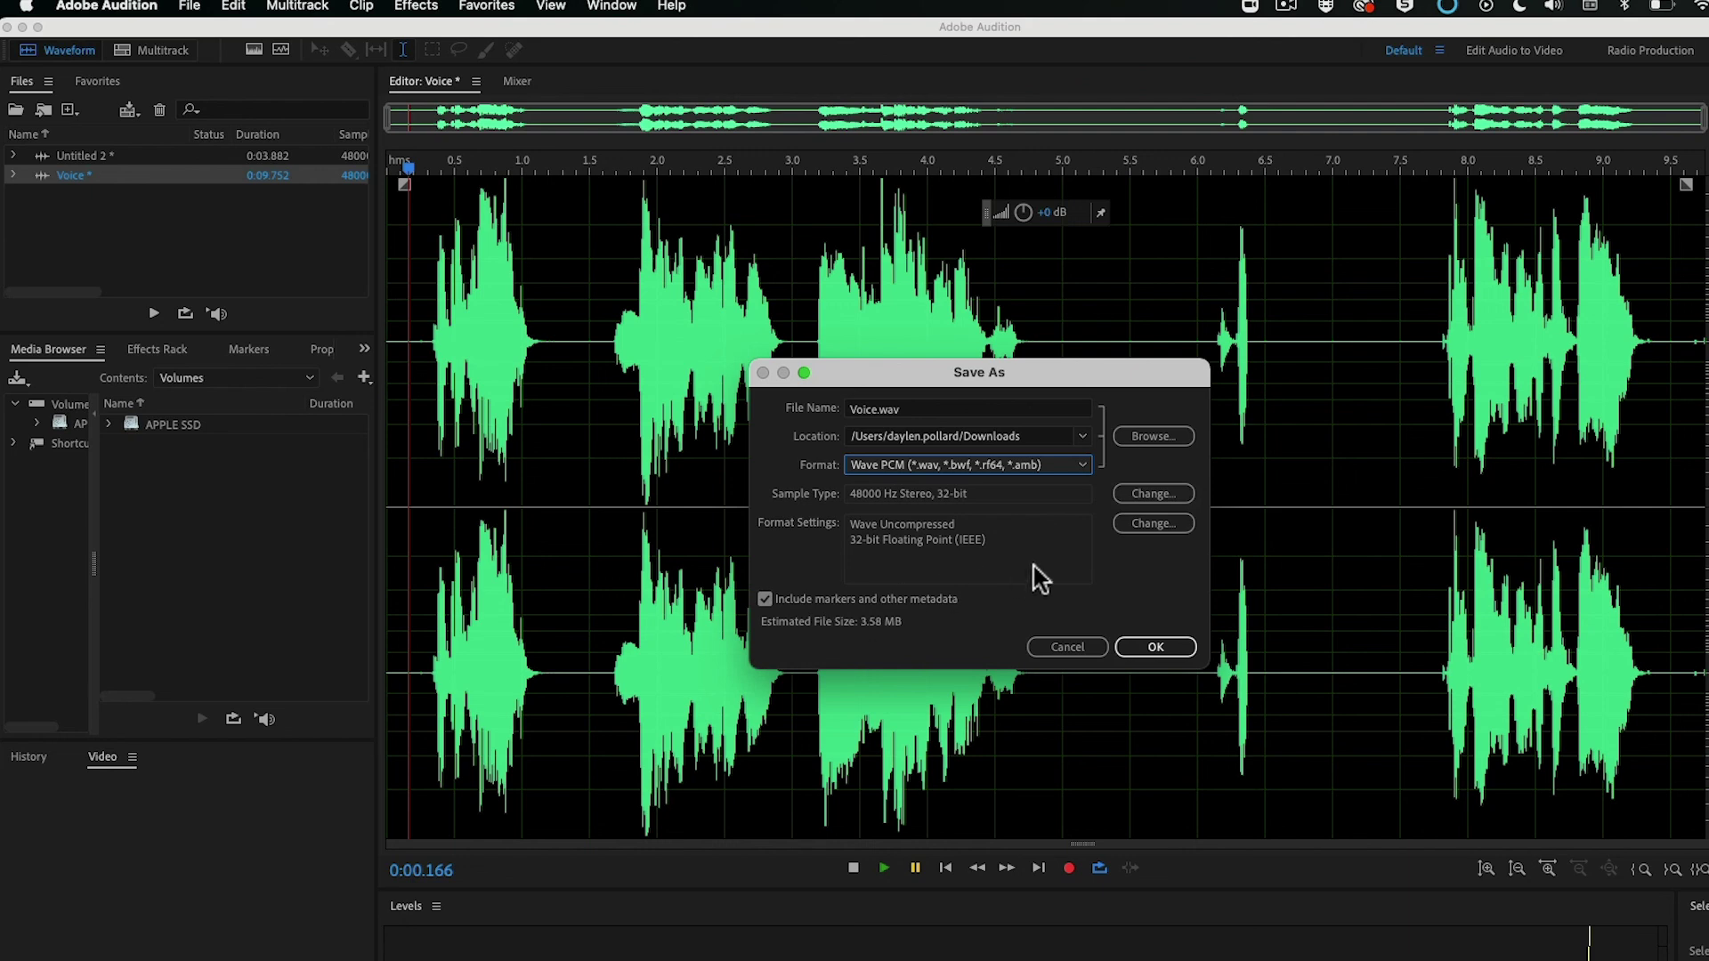
click(1153, 647)
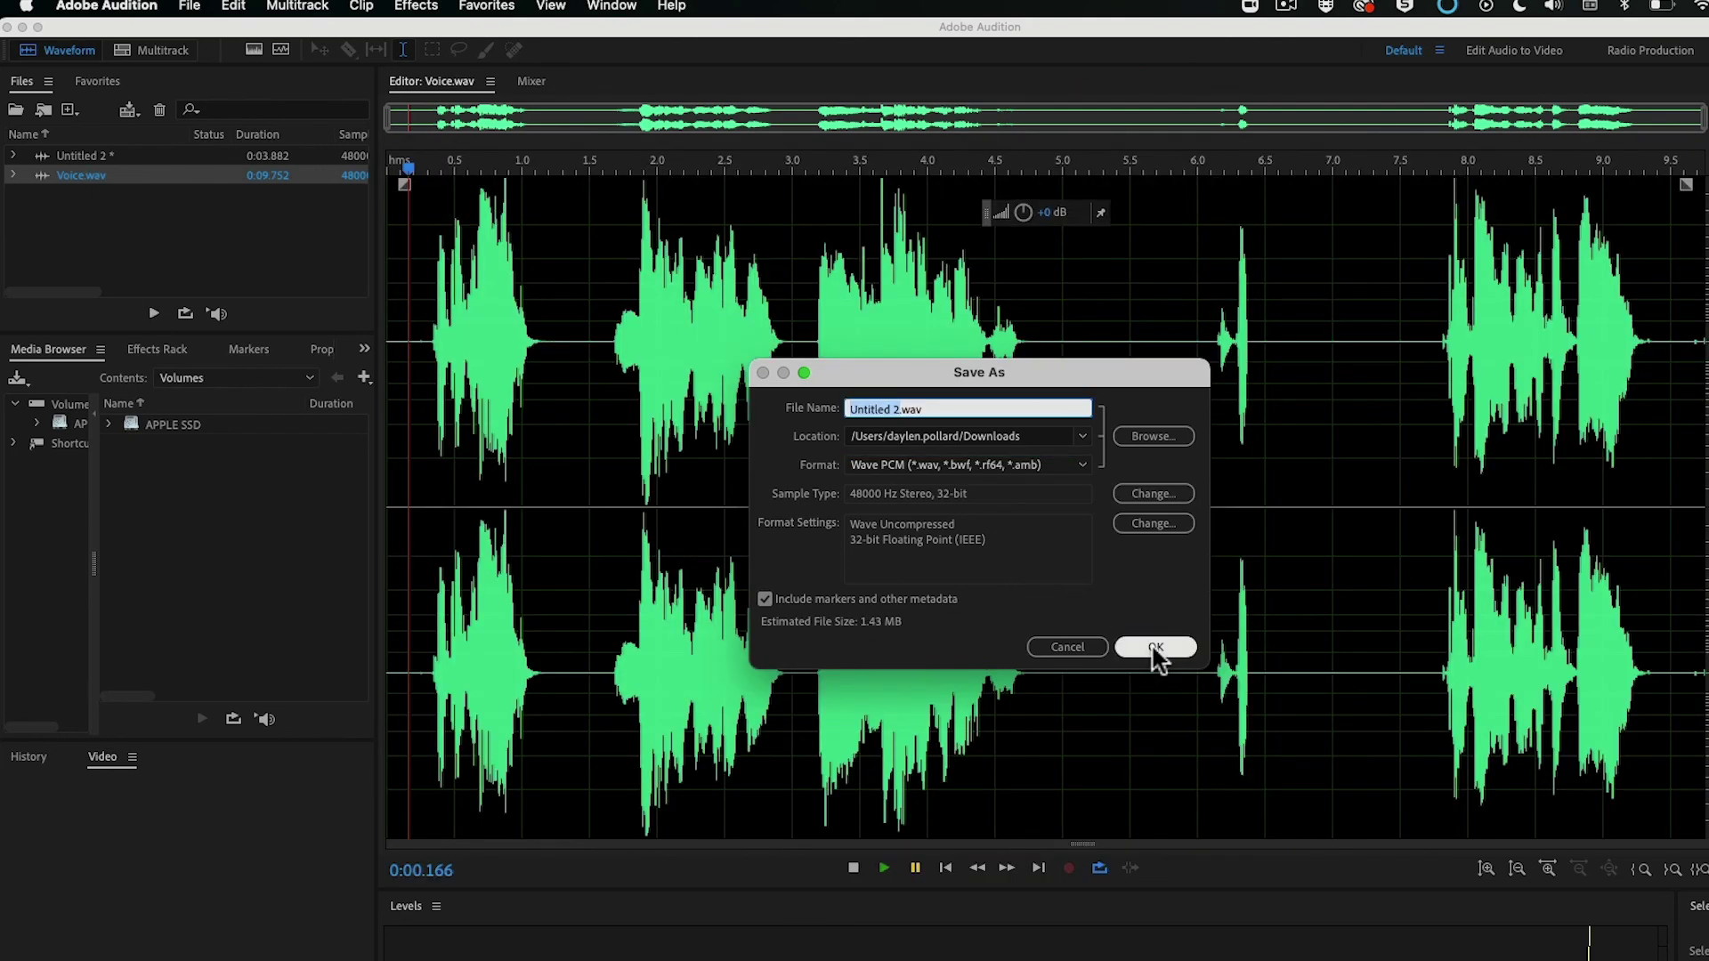